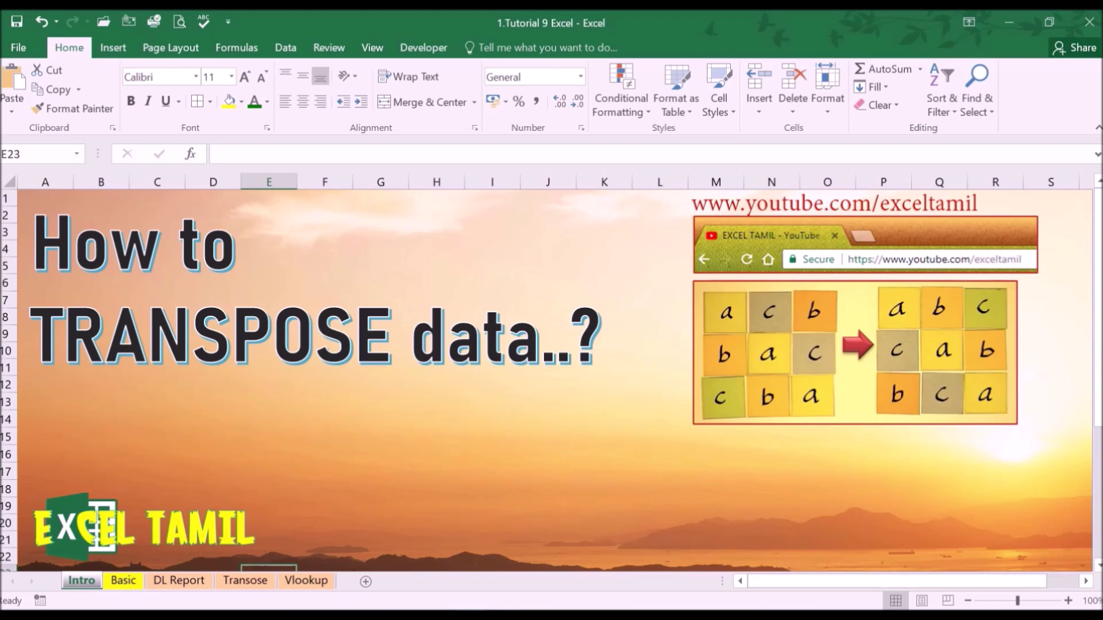
Go to the Basic sheet with the regional quarterly Before Transpose table
click(1051, 556)
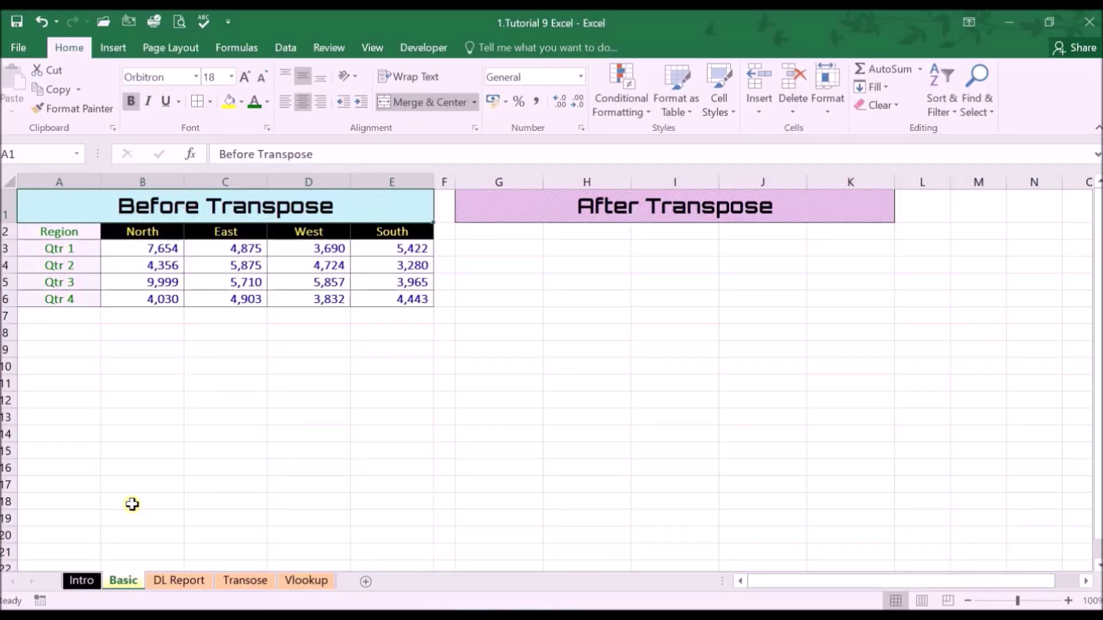
Copy the table A2:E6, Region header through Qtr 4 row, and pick G2 as the target
drag(54, 229, 394, 297)
click(47, 248)
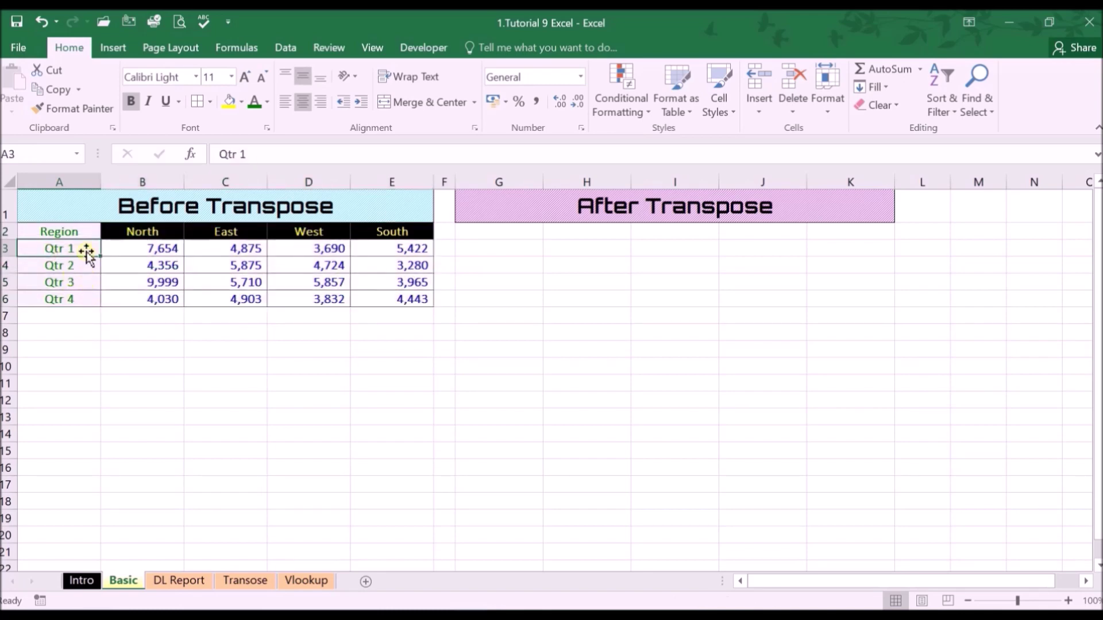
drag(83, 253, 151, 298)
drag(163, 235, 362, 298)
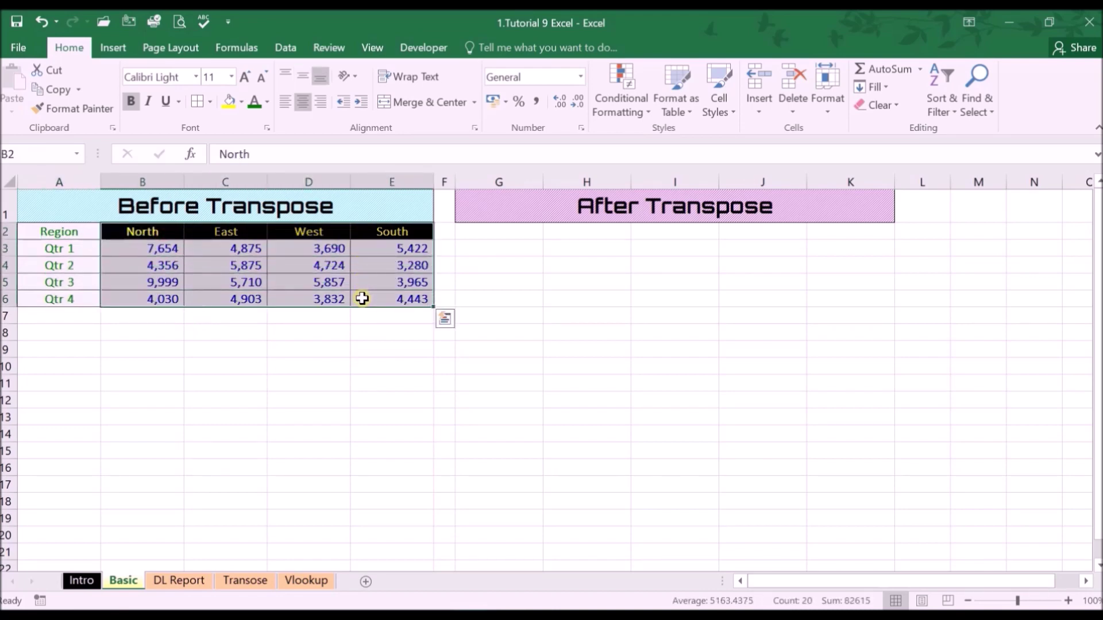
drag(59, 232, 384, 298)
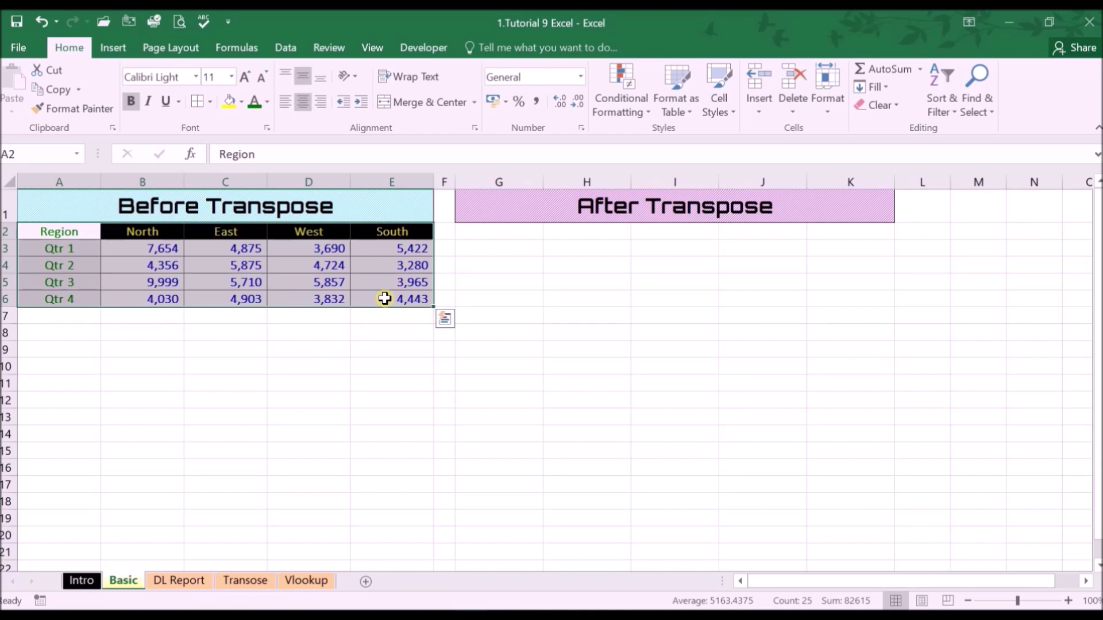
drag(55, 231, 374, 290)
right_click(377, 288)
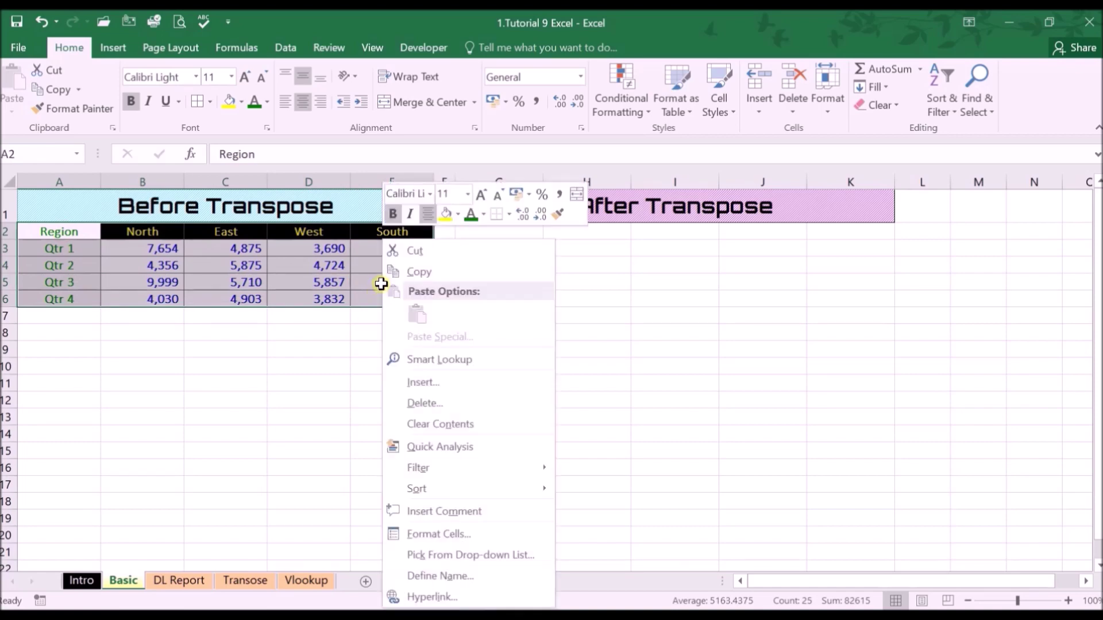
click(447, 275)
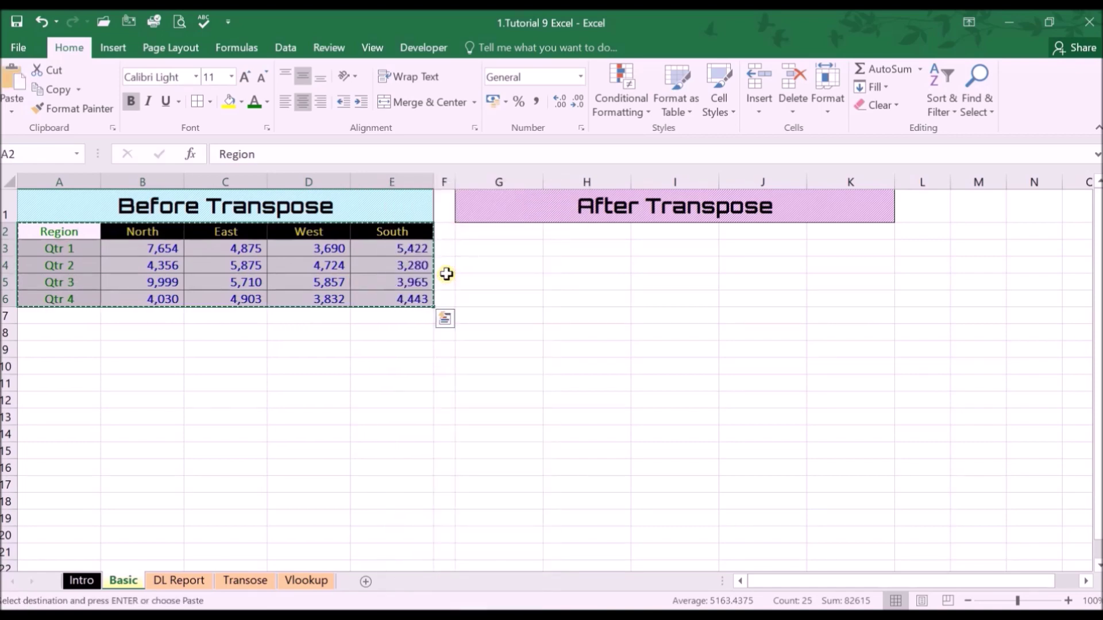
click(489, 232)
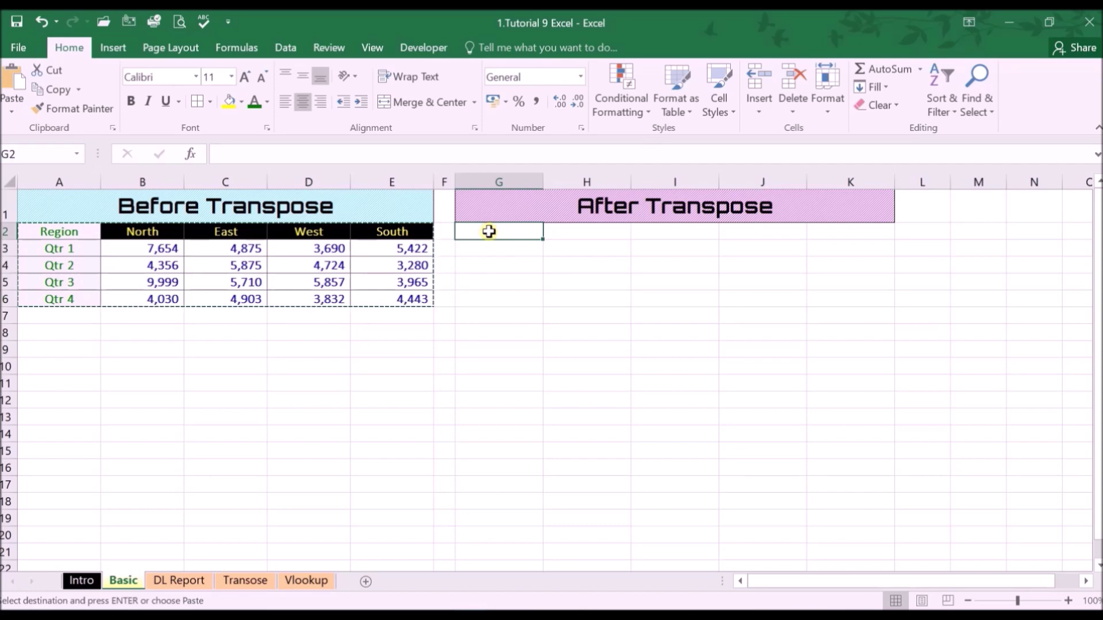
Paste the copied table into G2 with Paste Special Transpose, filling G2:K6
right_click(489, 232)
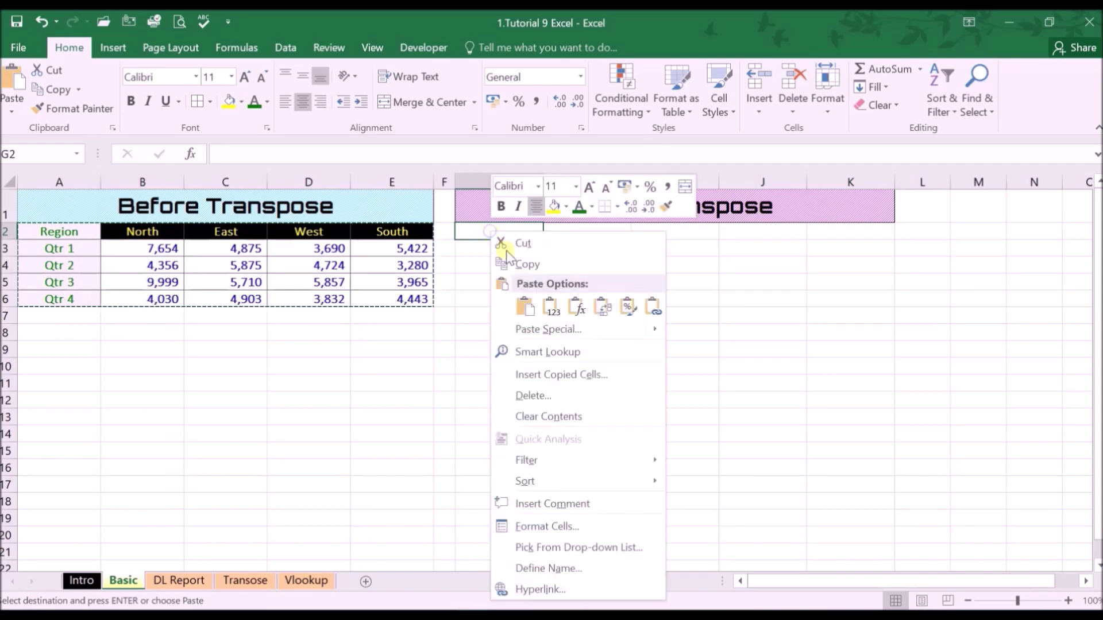
click(557, 324)
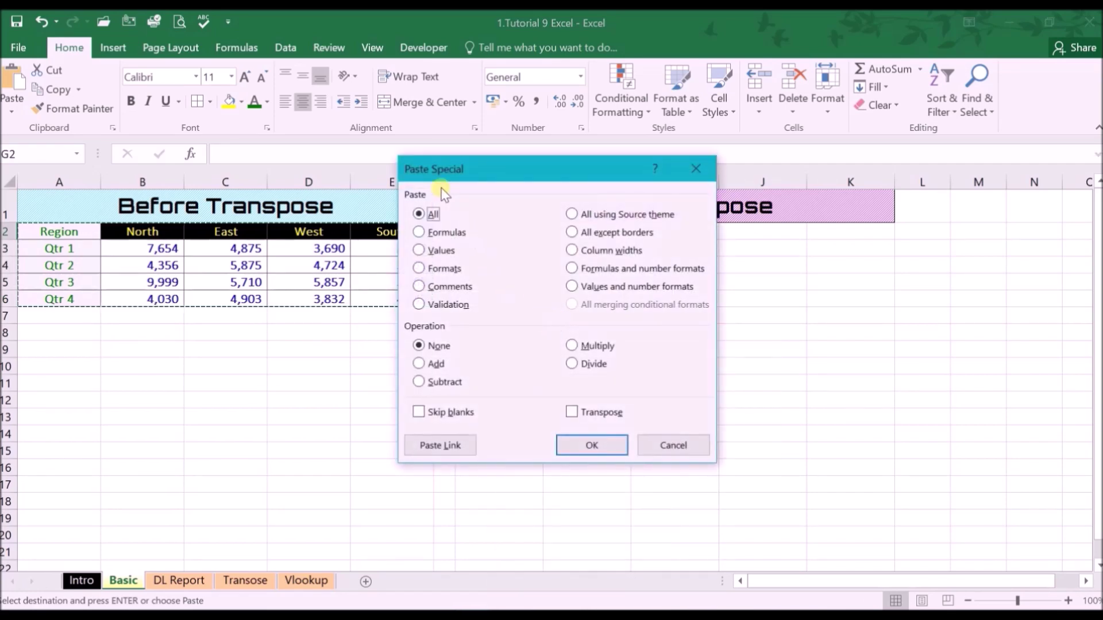
click(572, 412)
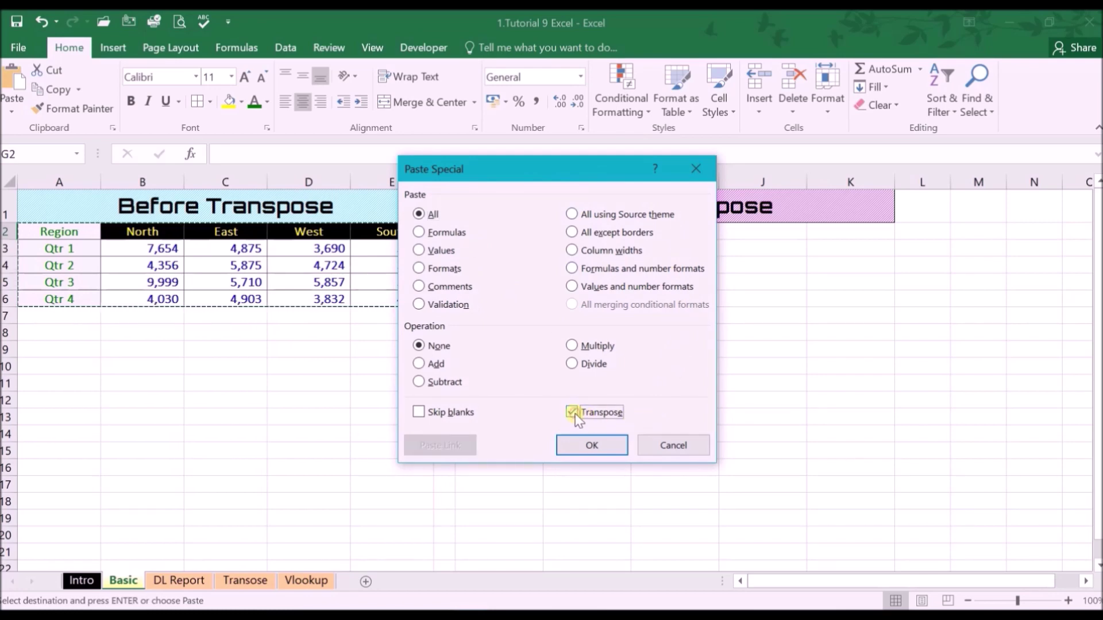
click(584, 447)
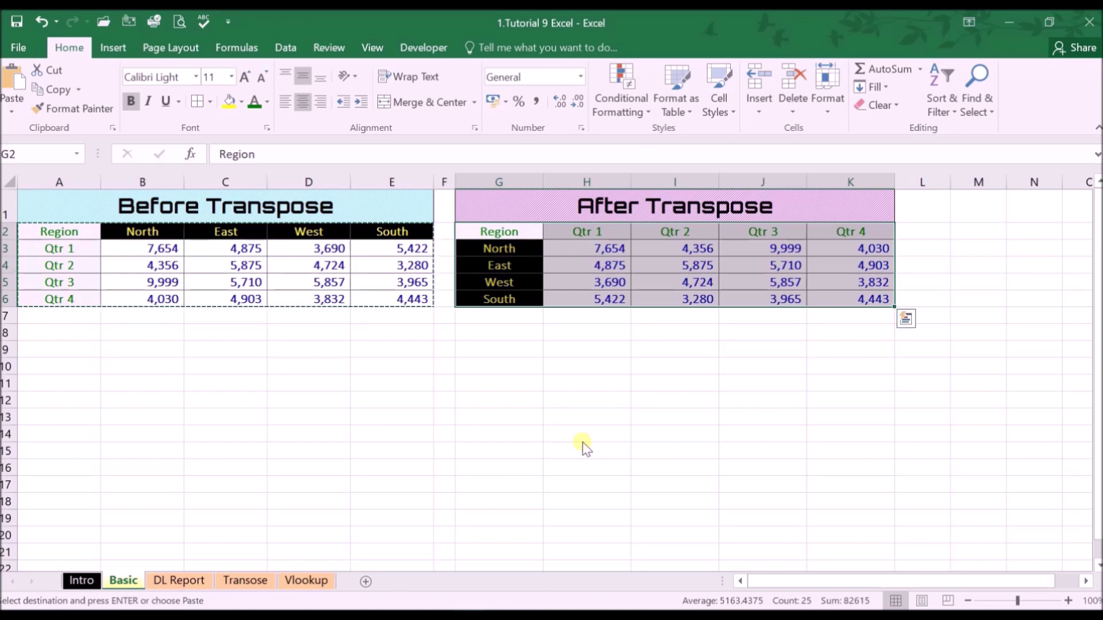
Inspect the pasted values in G2:K6 to confirm they are plain numbers
click(759, 267)
click(751, 282)
click(758, 267)
click(847, 267)
click(853, 296)
click(850, 248)
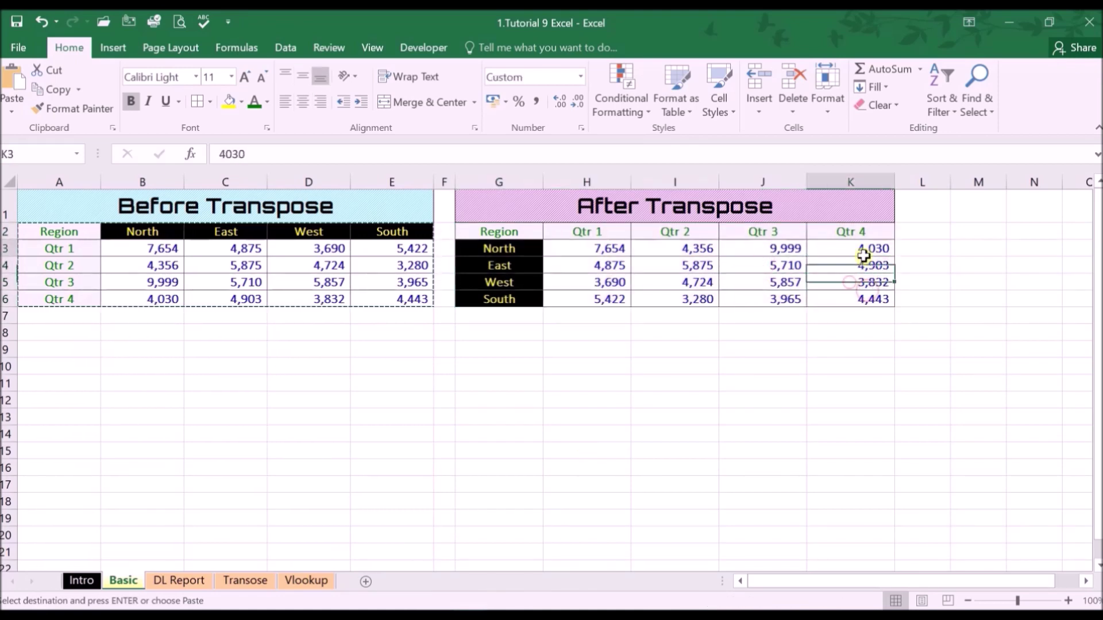
click(790, 248)
click(775, 267)
click(758, 283)
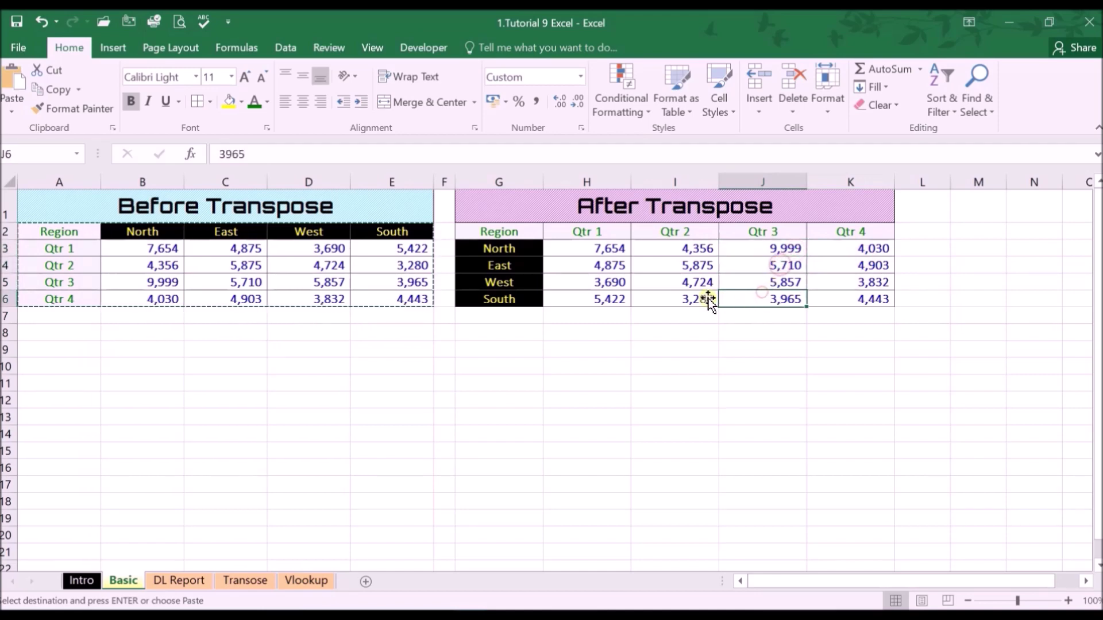
click(683, 297)
click(608, 281)
Change North's Qtr 1 value in B3 to 8888 and compare against the unchanged transposed H3:K6
click(155, 250)
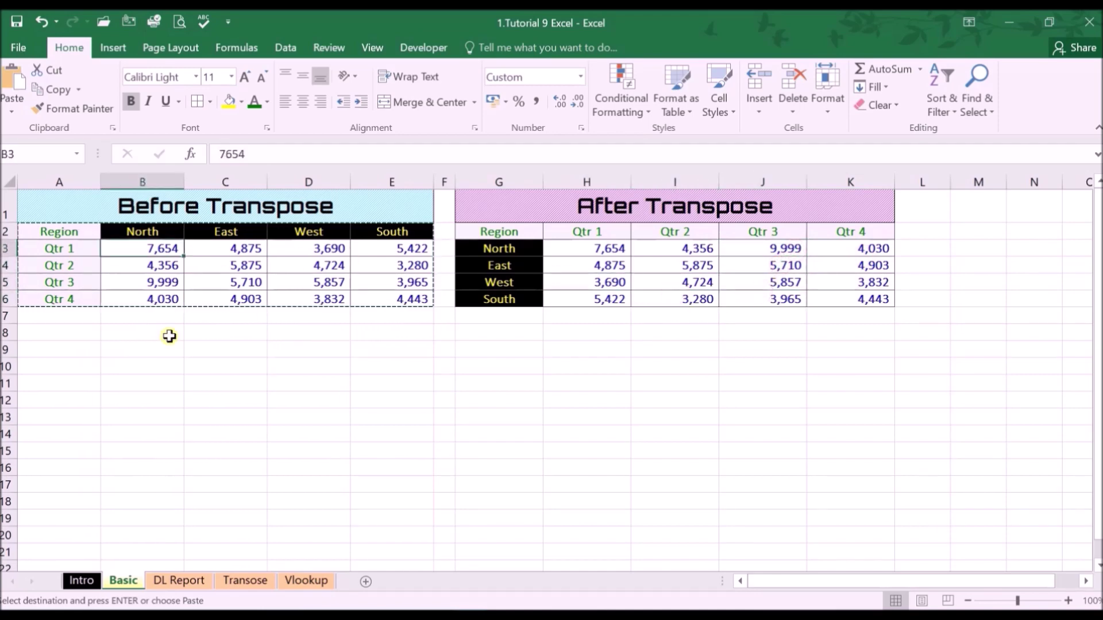
click(150, 247)
text(8888)
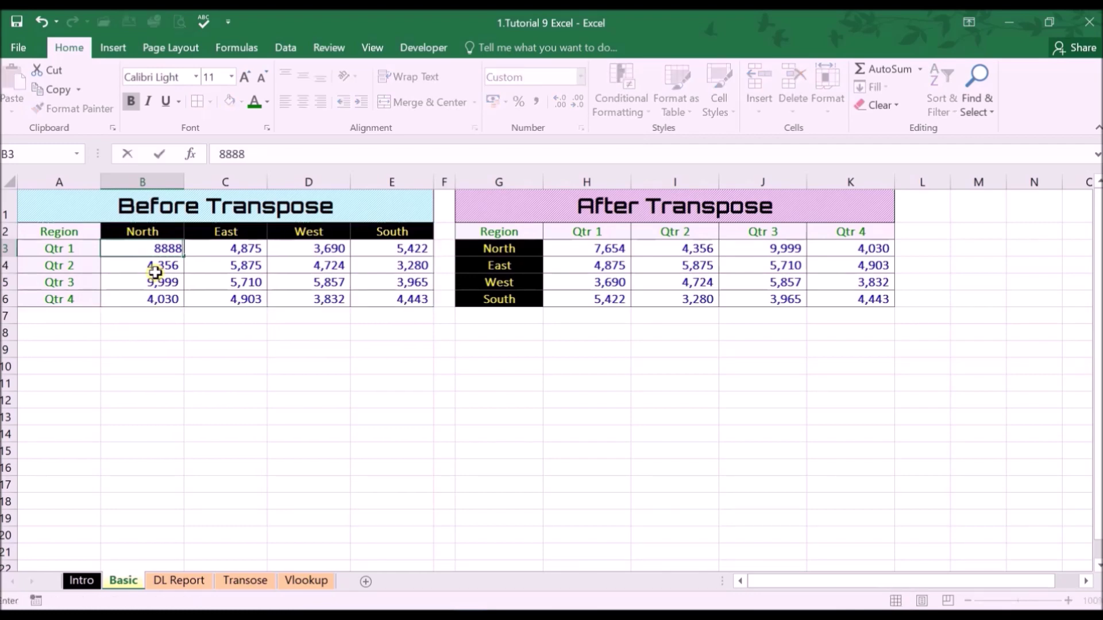
key(Return)
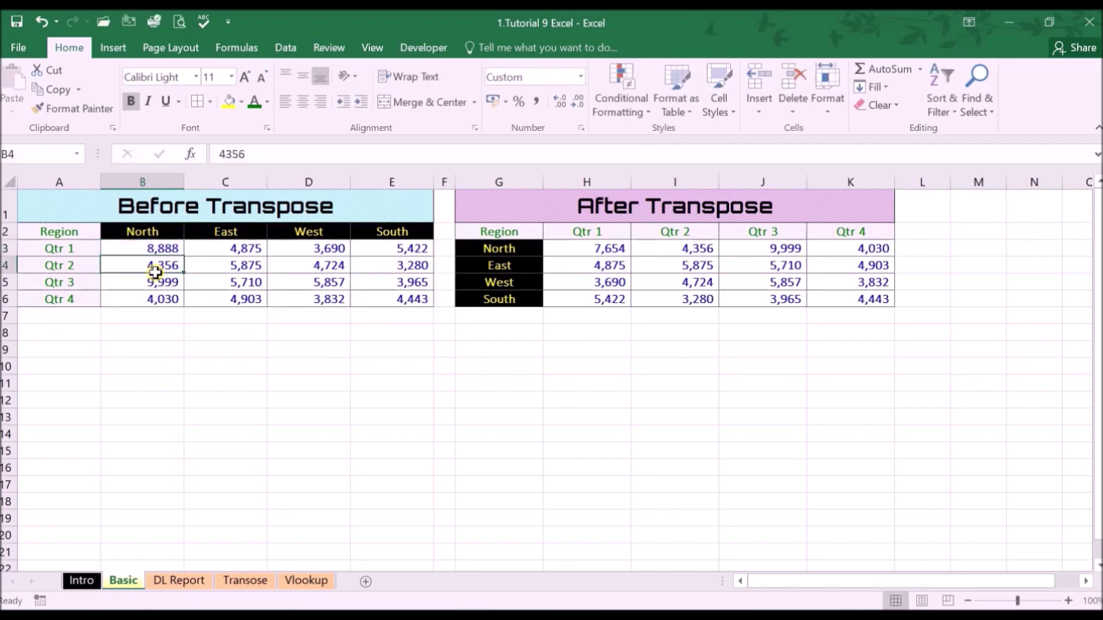
drag(572, 251, 848, 291)
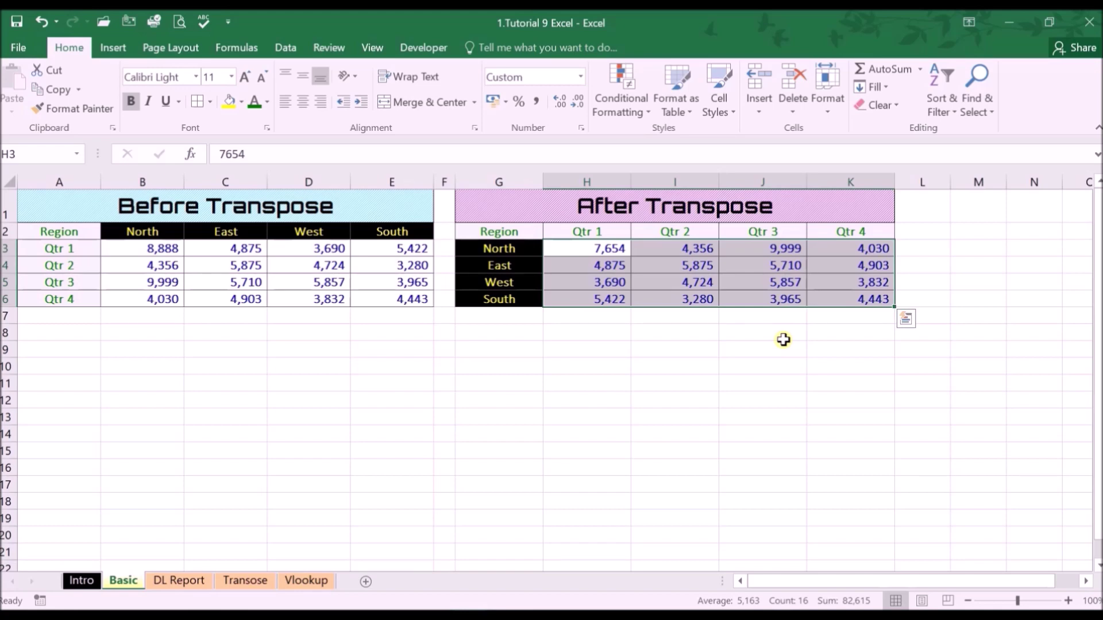
drag(57, 207, 286, 304)
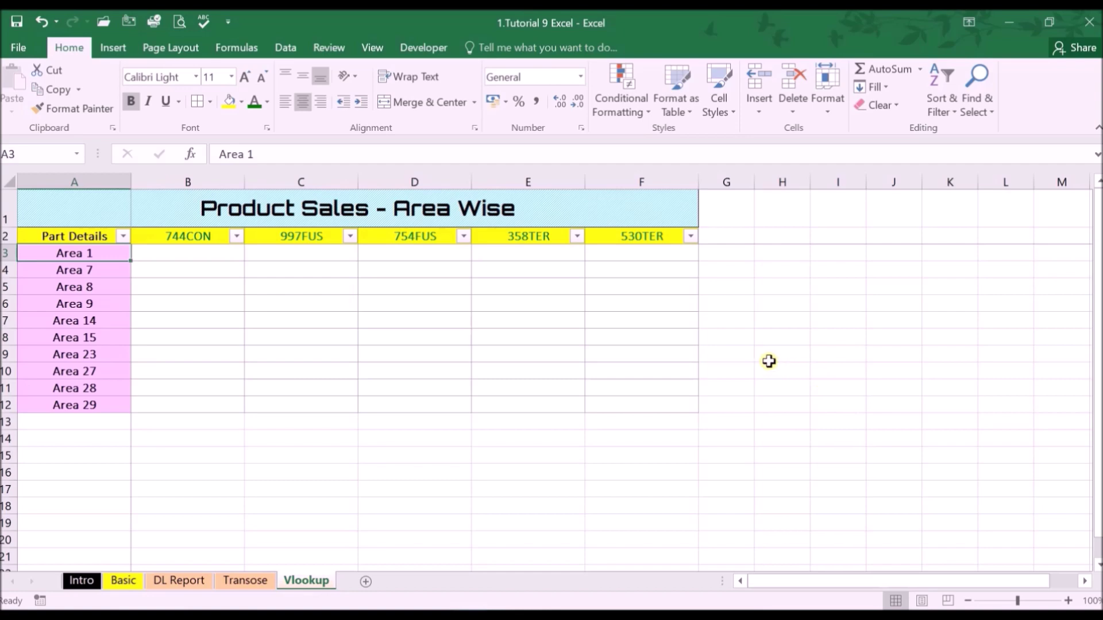
Select column A of the Product Sales - Area Wise table on the Vlookup sheet
click(81, 182)
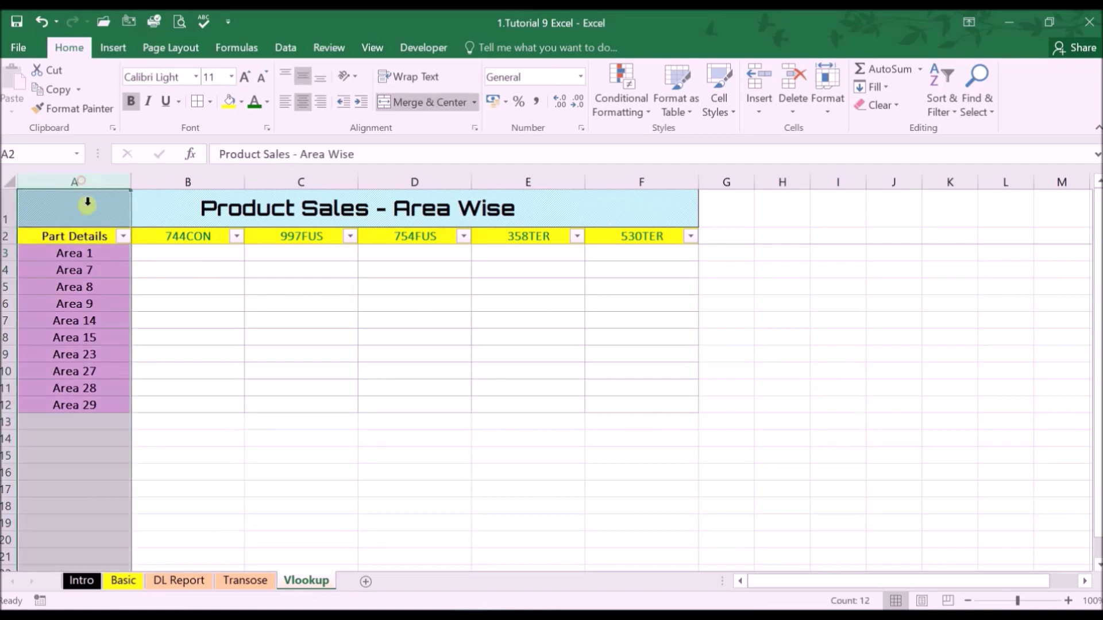
Look over the Vlookup table's area names, product codes and empty grid, then move to DL Report
drag(94, 246, 101, 396)
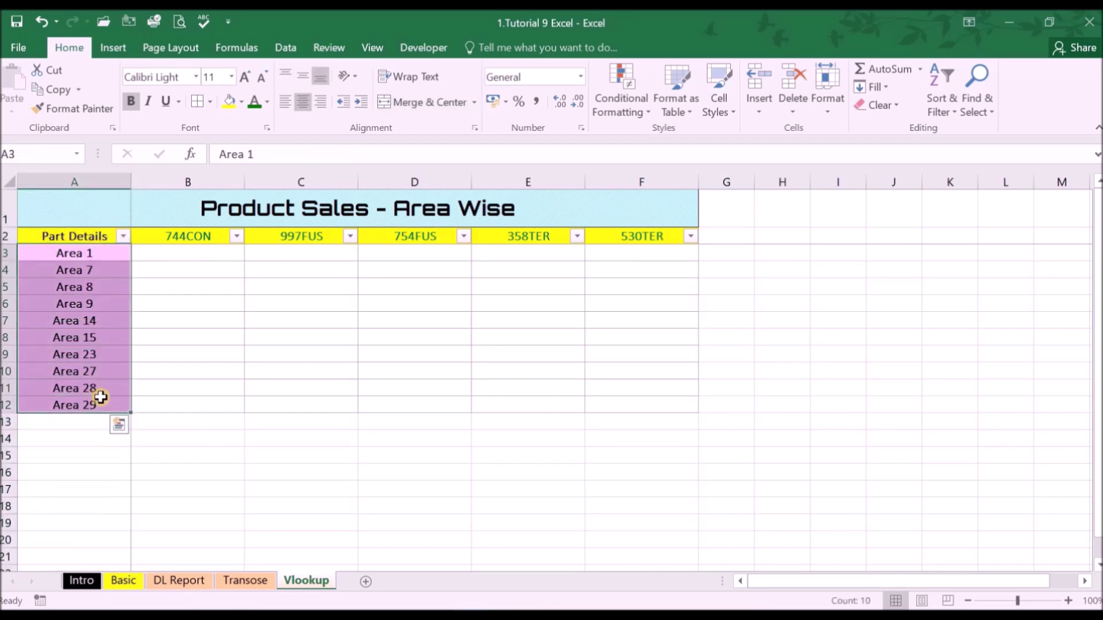
click(98, 253)
click(103, 275)
drag(108, 248, 112, 397)
drag(183, 236, 612, 240)
drag(208, 257, 621, 399)
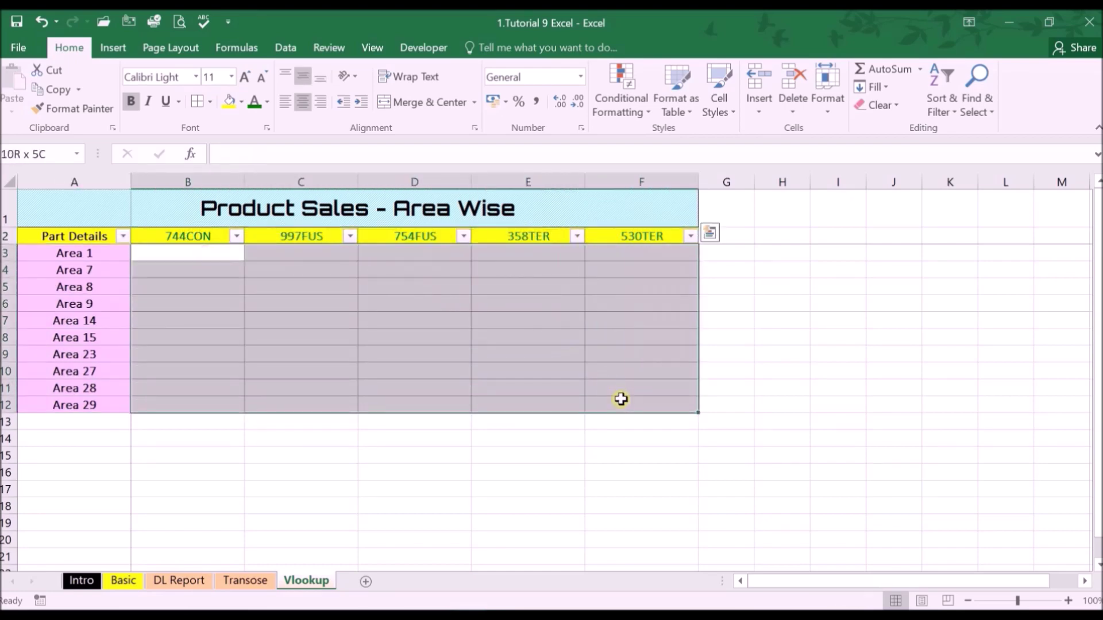
drag(204, 239, 608, 236)
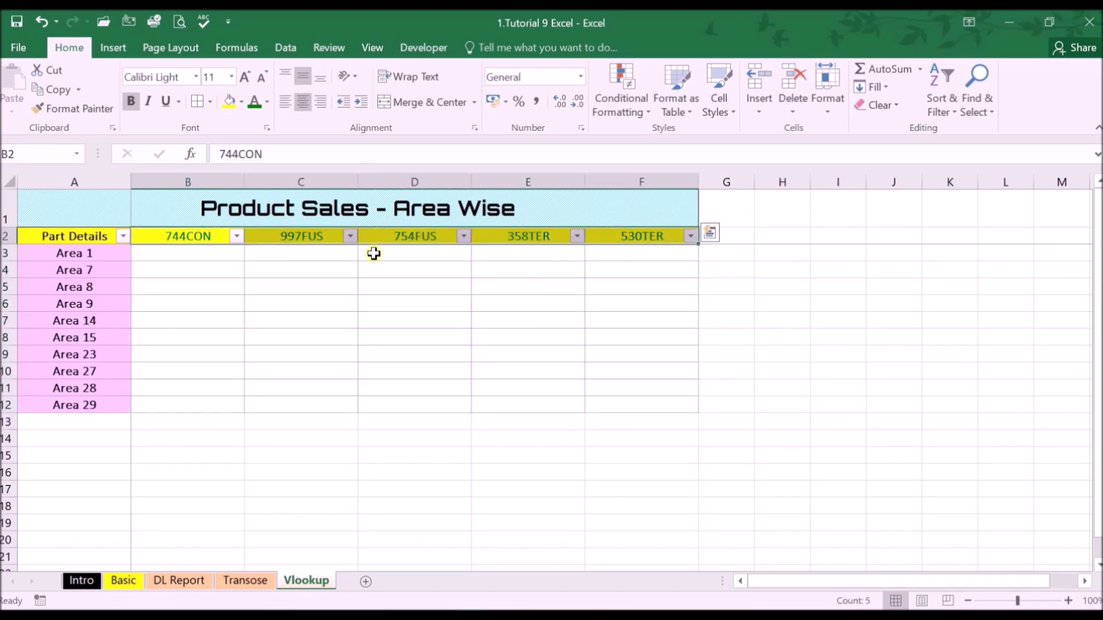
drag(67, 231, 633, 399)
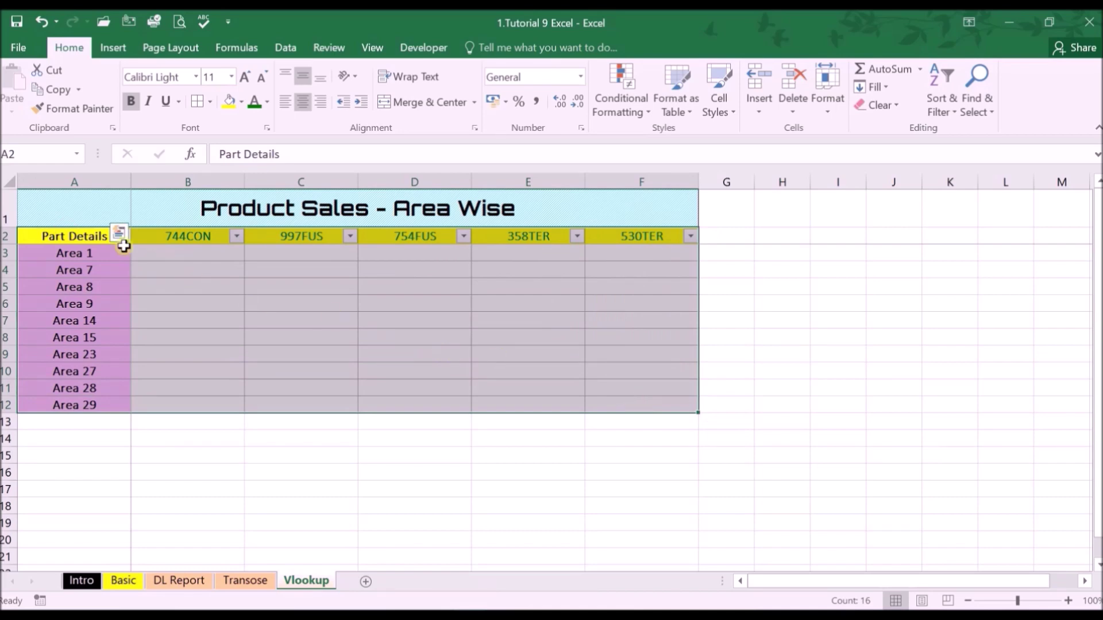
click(87, 240)
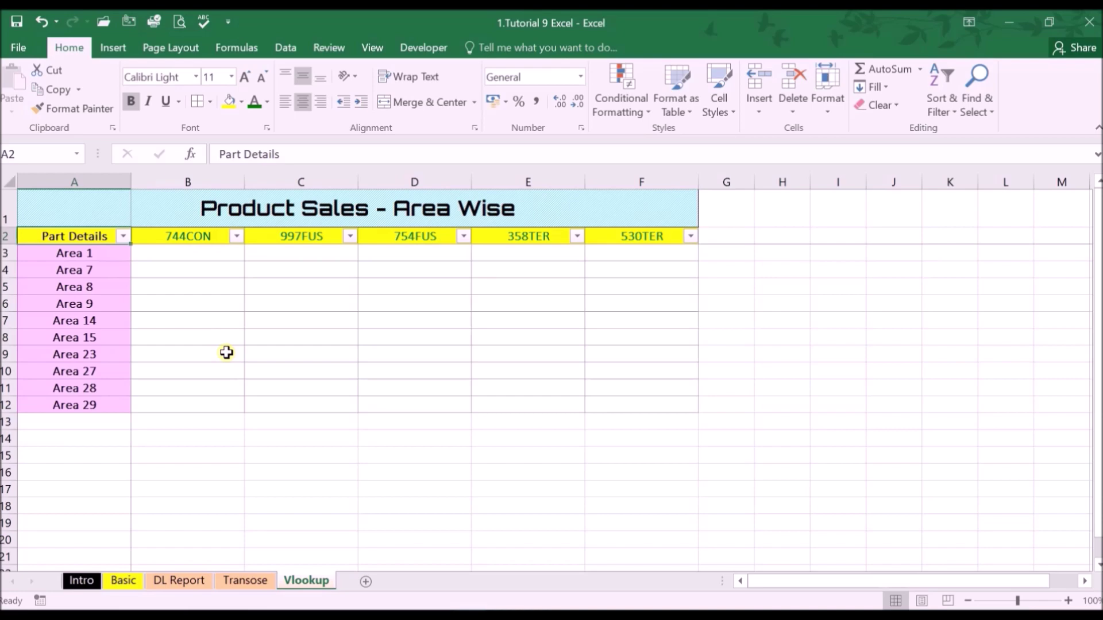
click(179, 580)
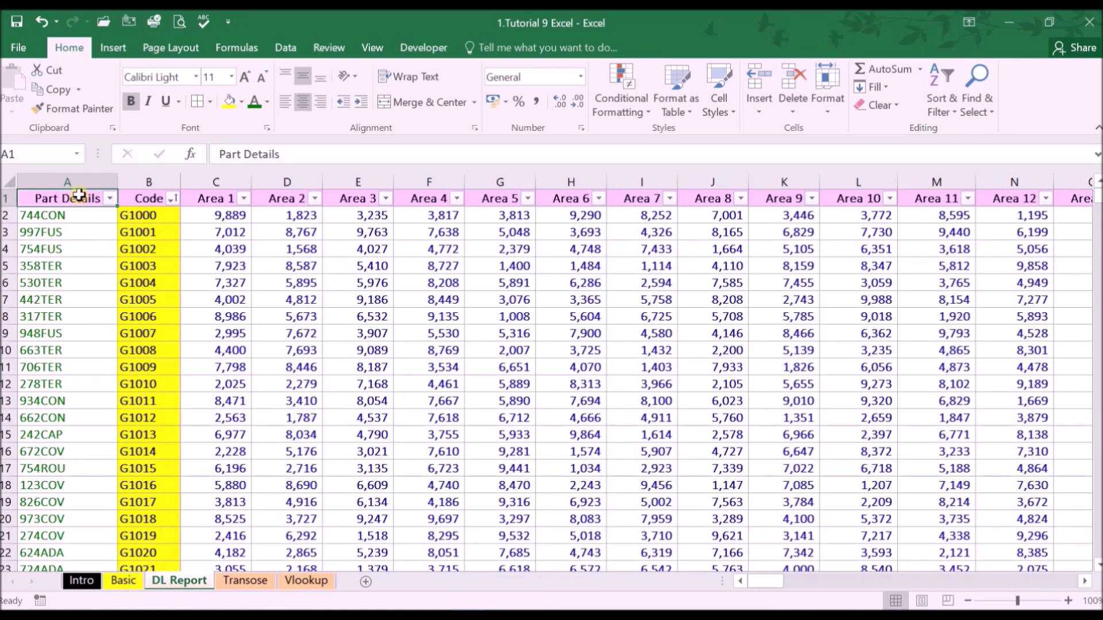
click(78, 192)
drag(54, 214, 52, 563)
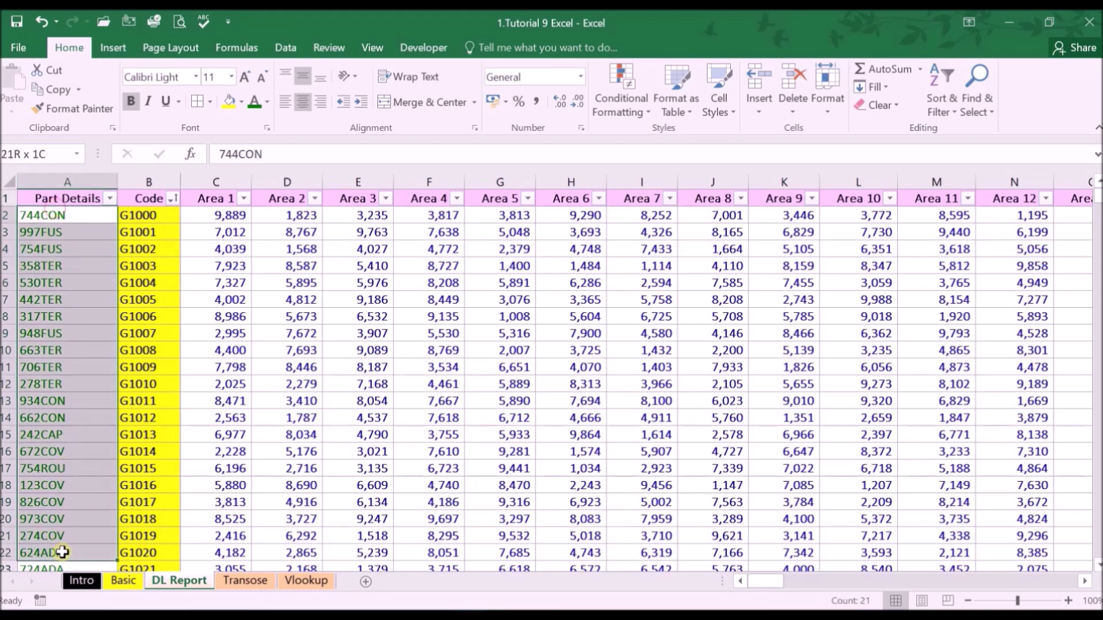
click(208, 200)
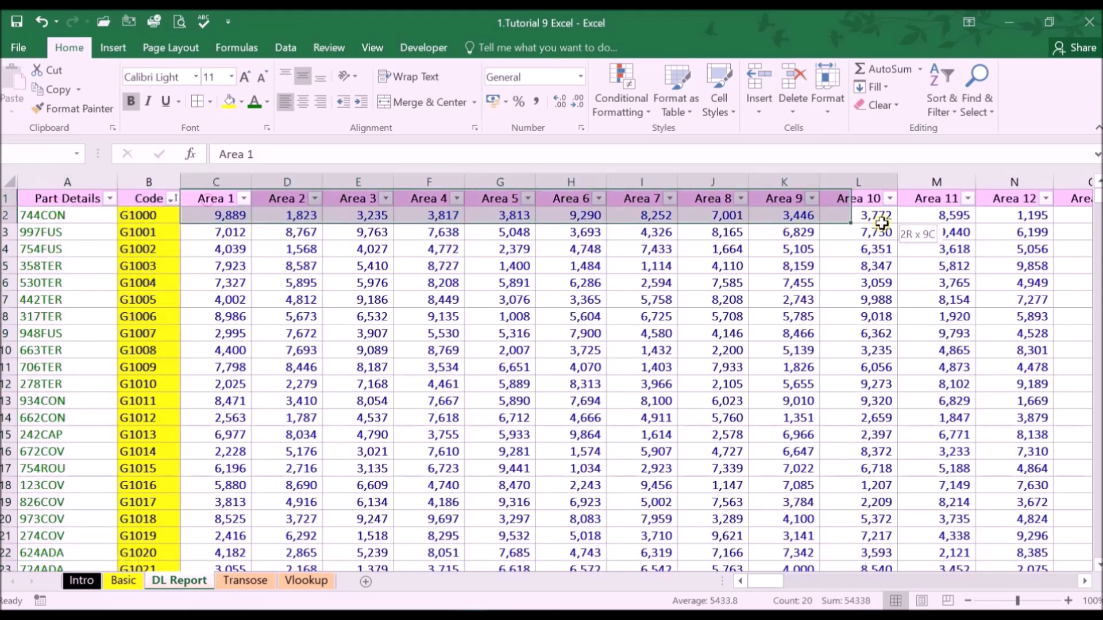
key(ctrl+Home)
key(ctrl+shift+Down)
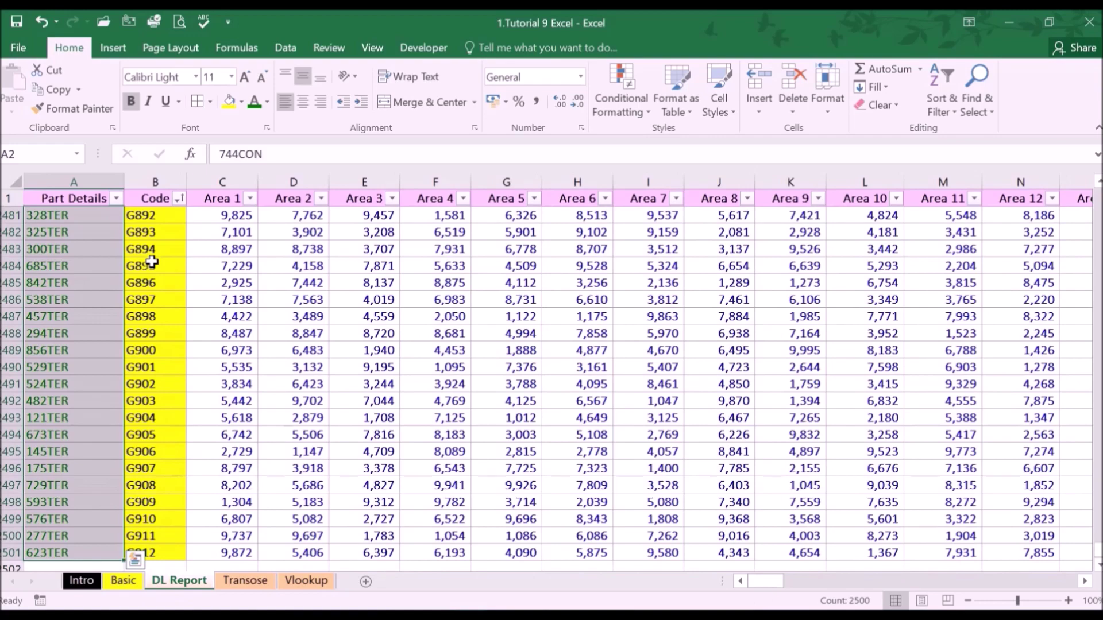
click(156, 198)
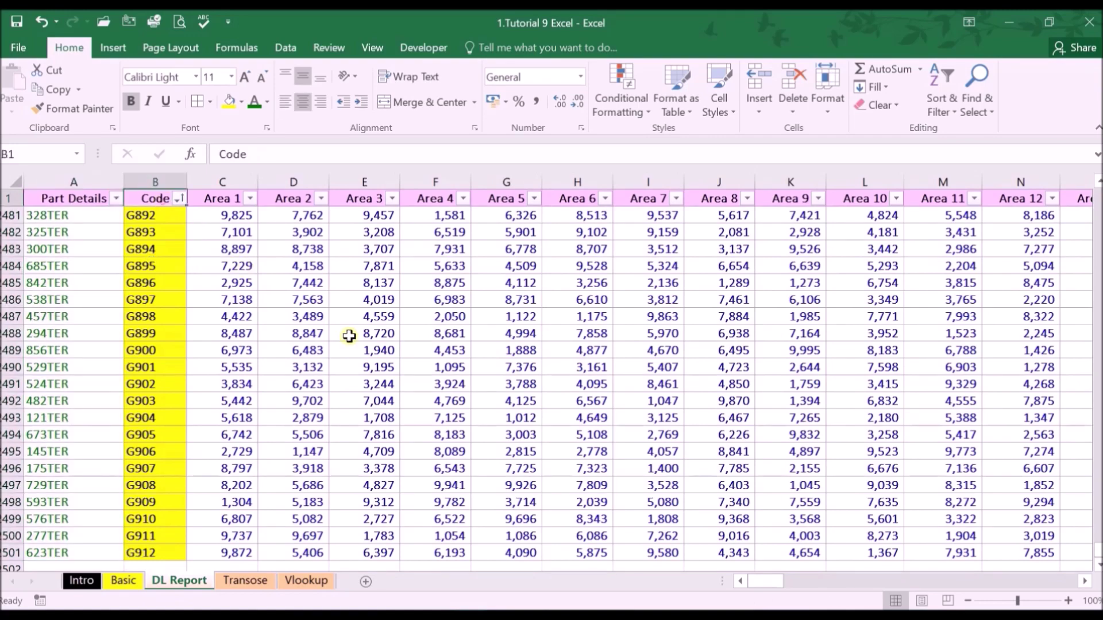
key(Right)
key(ctrl+shift+Right)
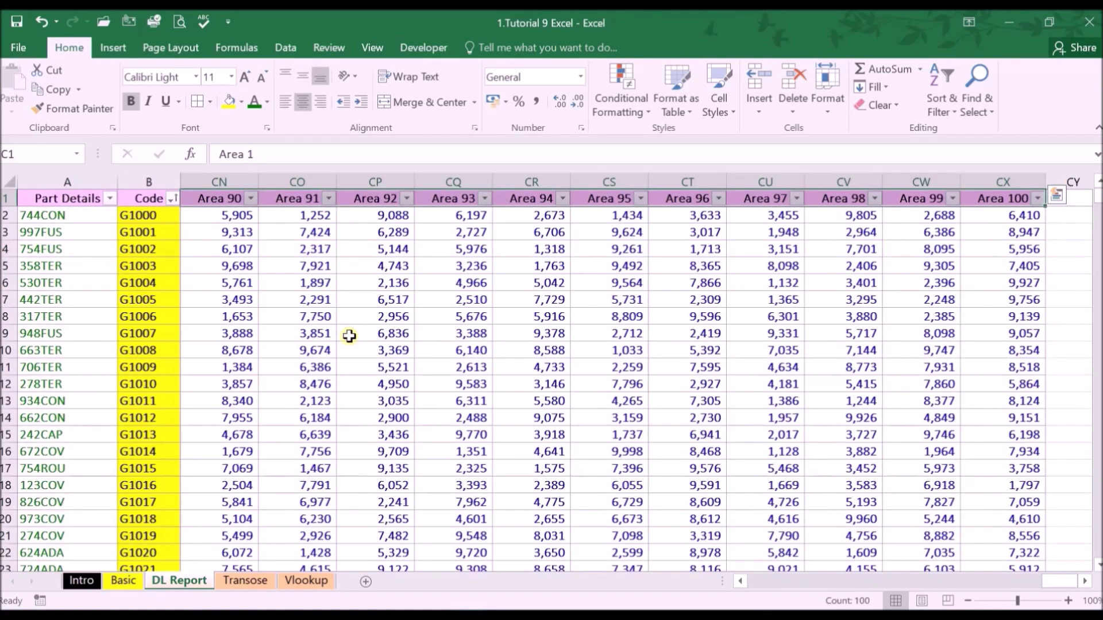
drag(1064, 586, 747, 584)
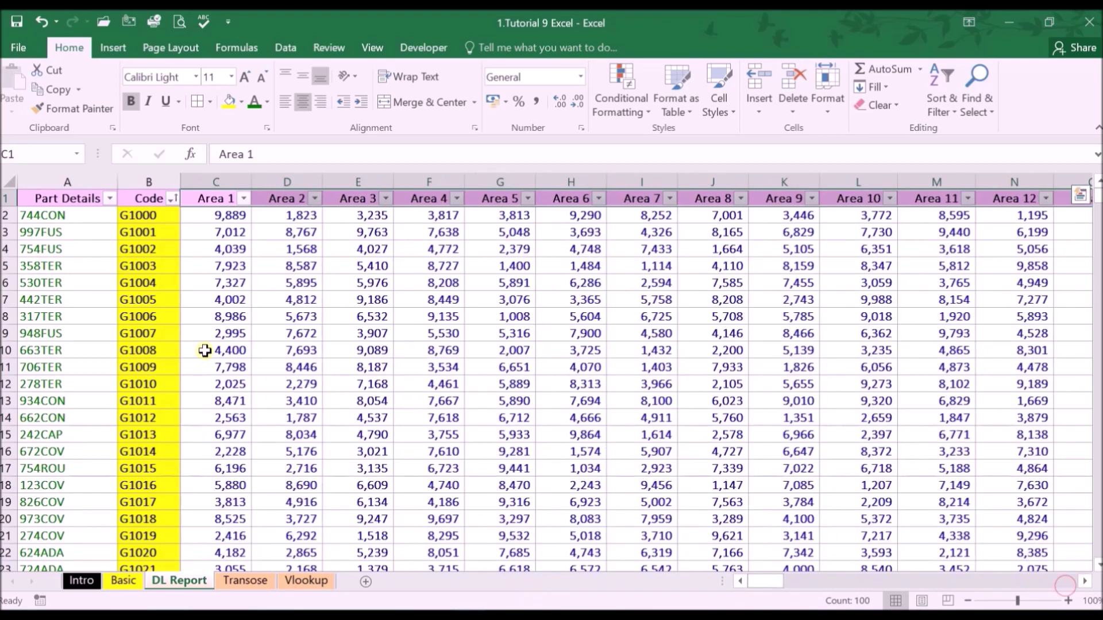
click(51, 197)
click(299, 581)
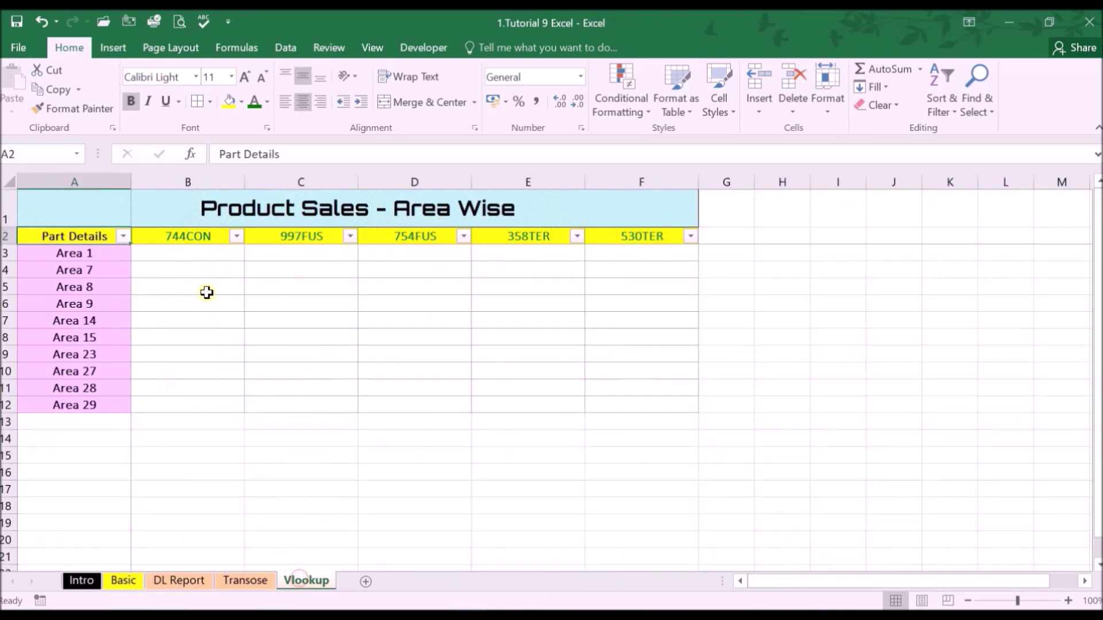
click(104, 253)
click(175, 234)
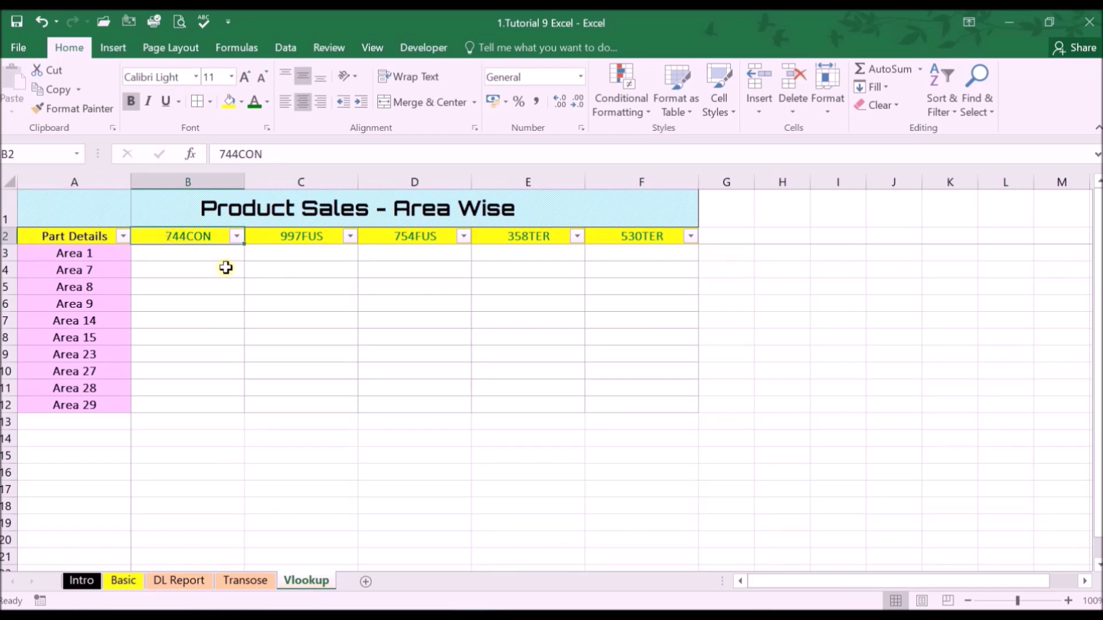
click(216, 254)
click(108, 254)
click(169, 252)
click(182, 272)
click(195, 254)
key(ctrl+Page_Up)
key(ctrl+Page_Up)
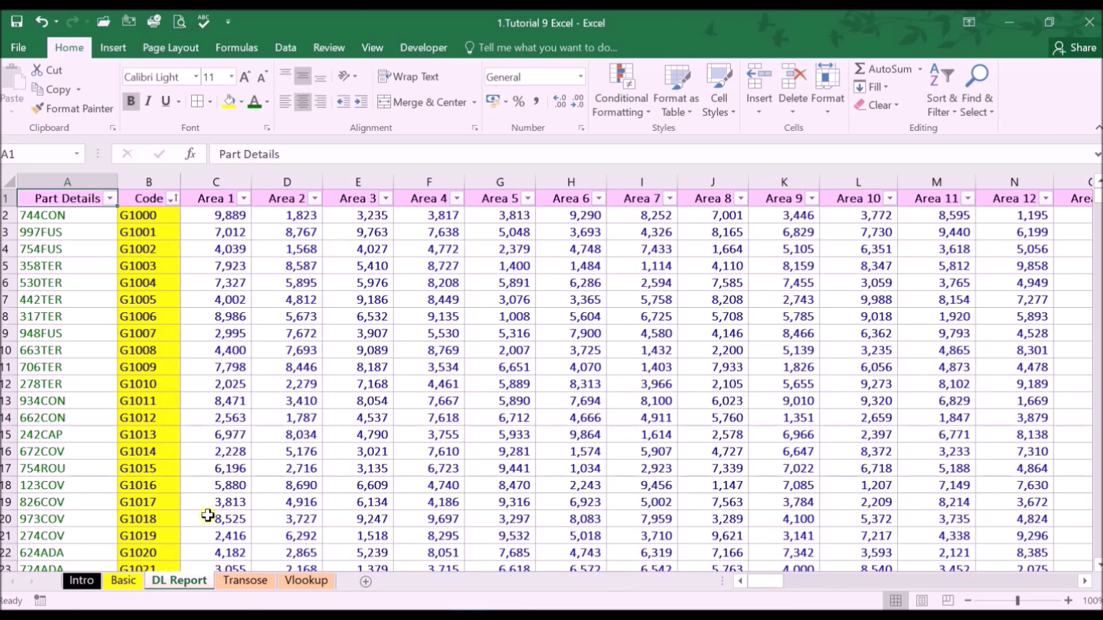
drag(62, 213, 60, 470)
click(304, 580)
click(106, 254)
click(156, 252)
click(172, 580)
drag(67, 198, 68, 511)
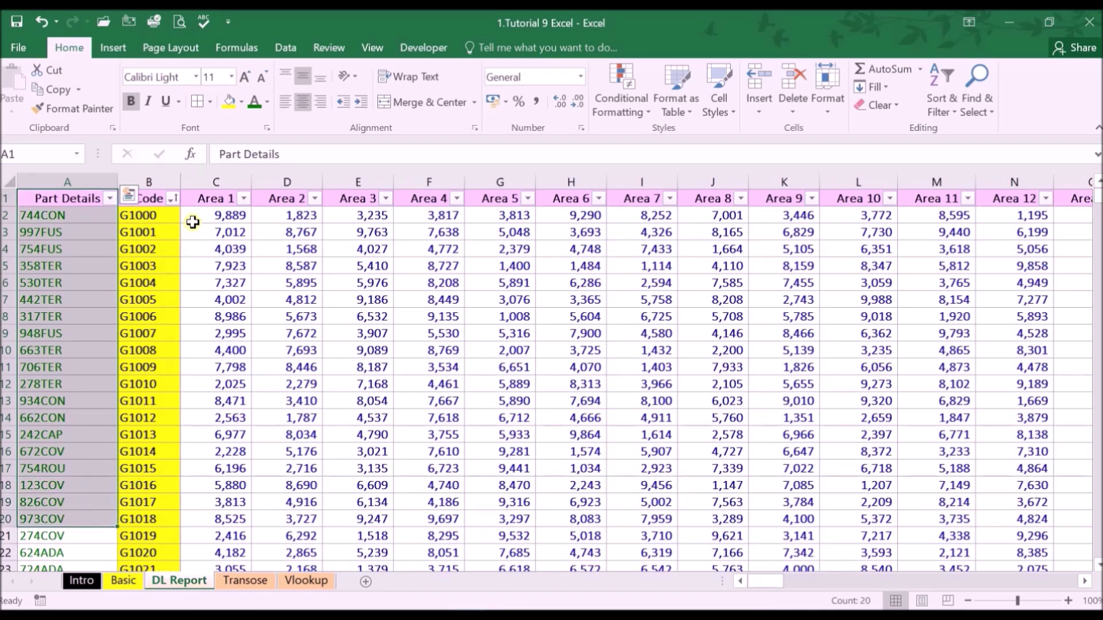
drag(202, 201, 976, 198)
drag(782, 581, 731, 581)
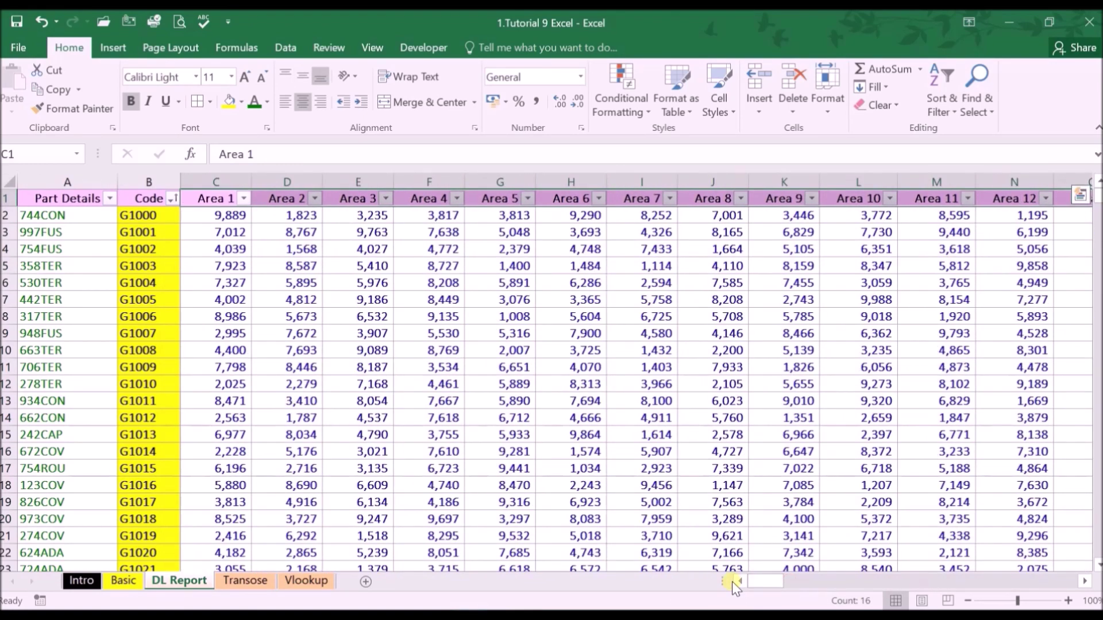
key(ctrl+Home)
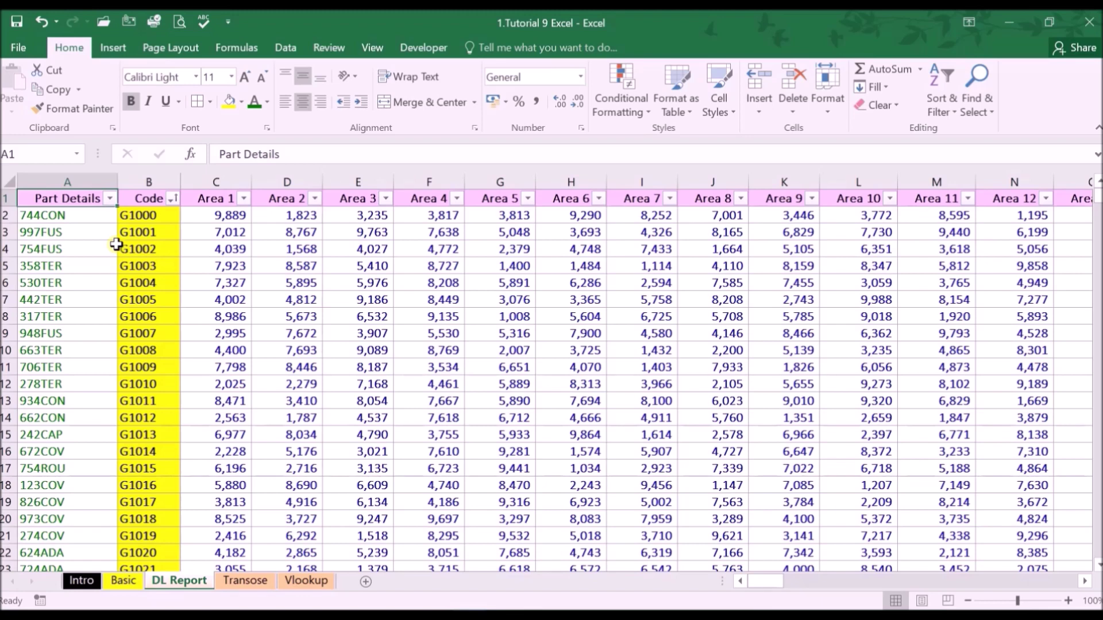
click(122, 583)
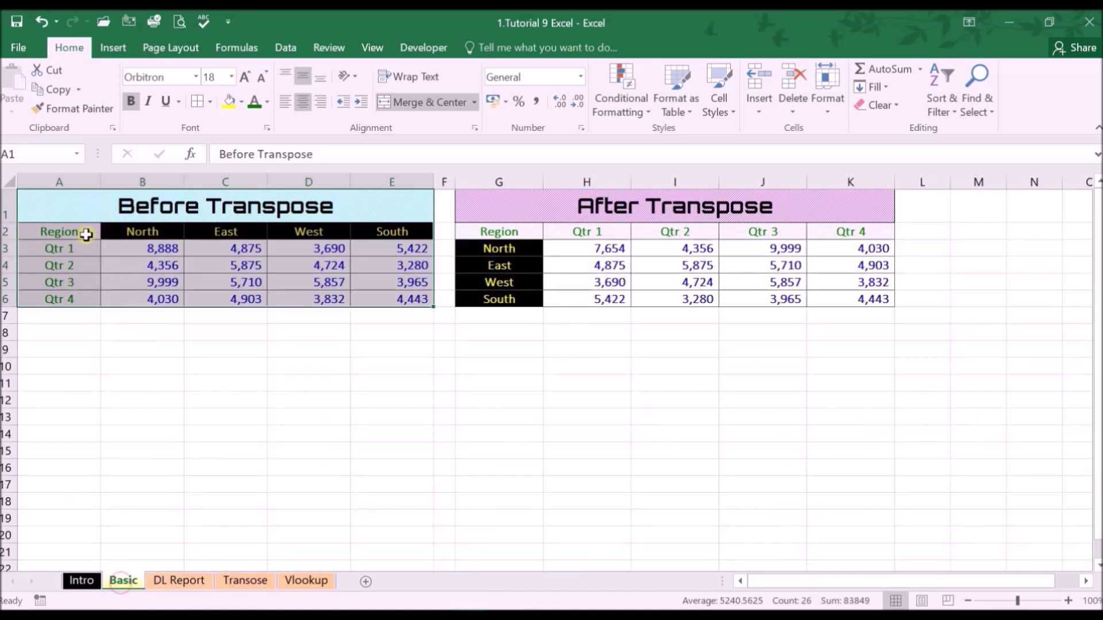
drag(89, 236, 394, 300)
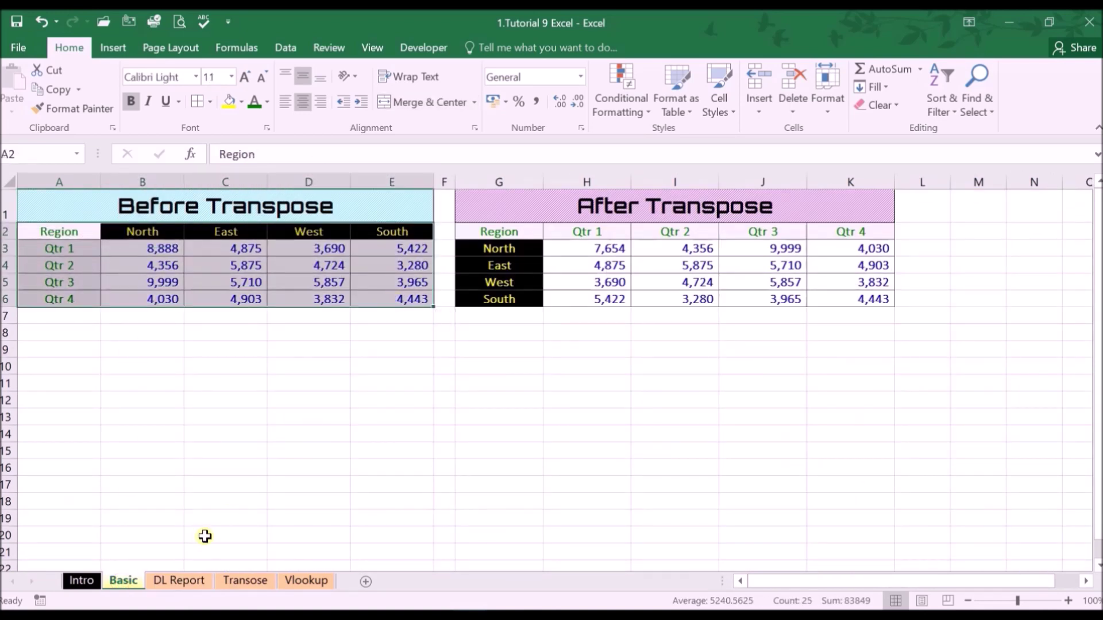
click(178, 580)
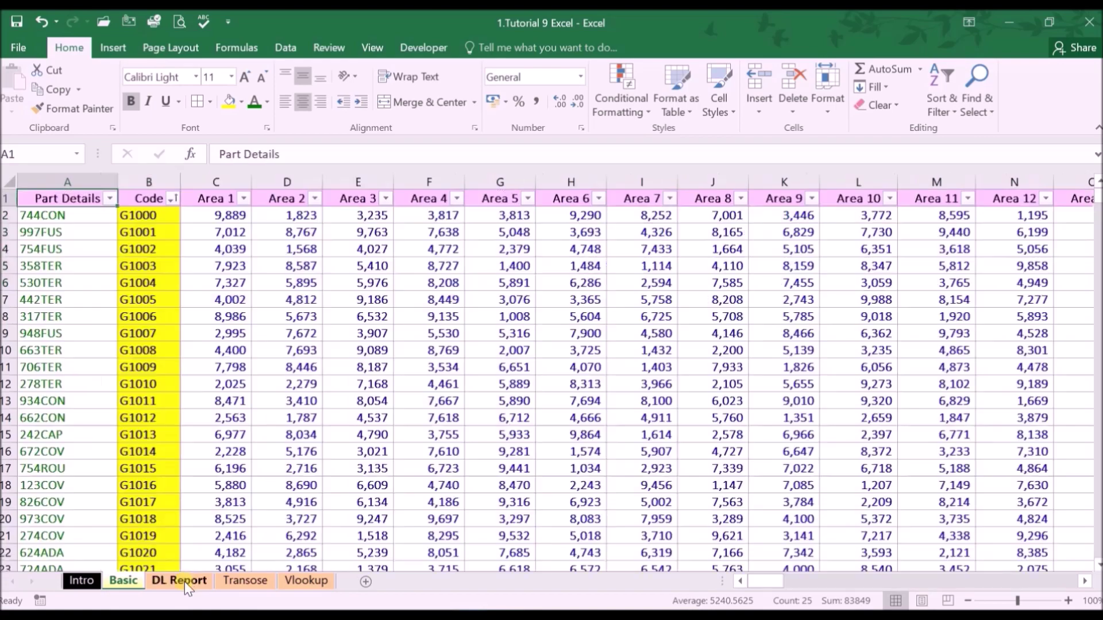
scroll(191, 343, down, 20)
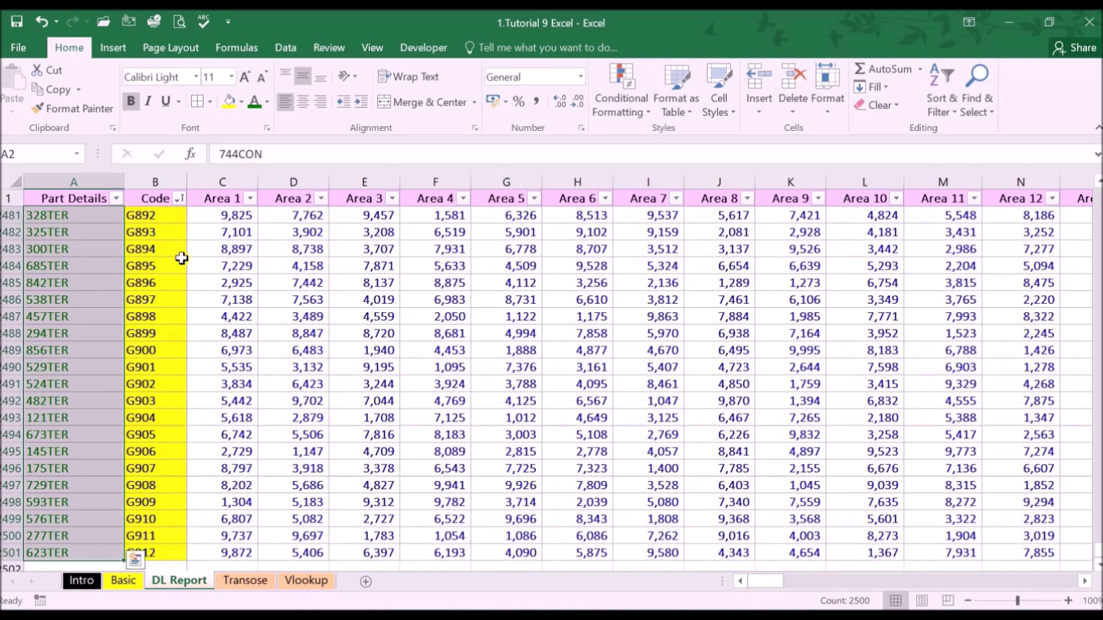
click(195, 191)
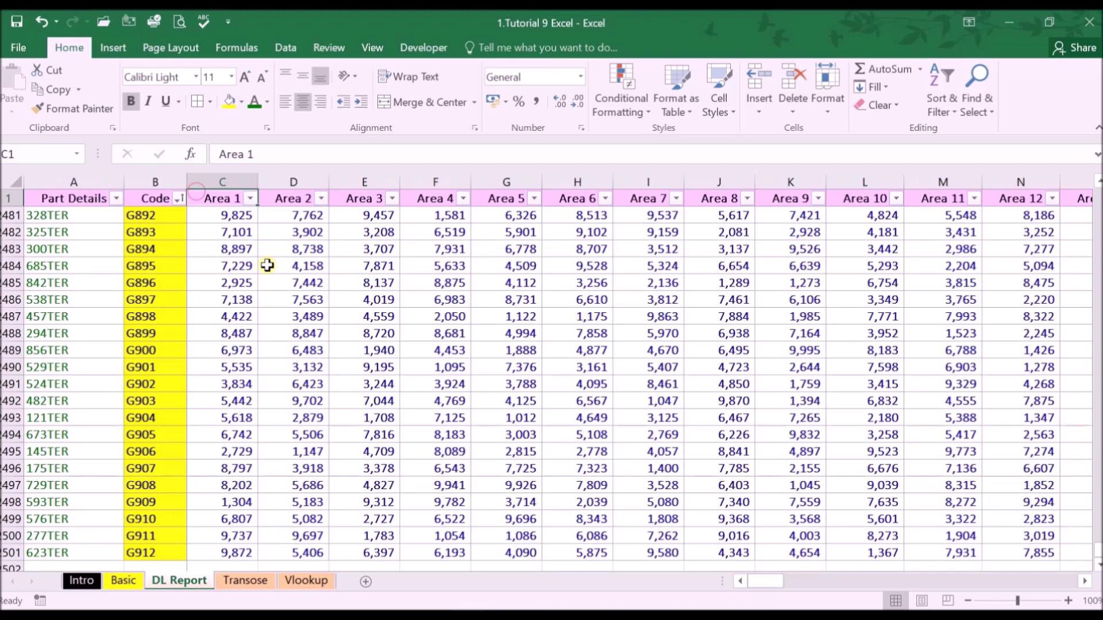
key(ctrl+shift+Right)
drag(1060, 581, 598, 583)
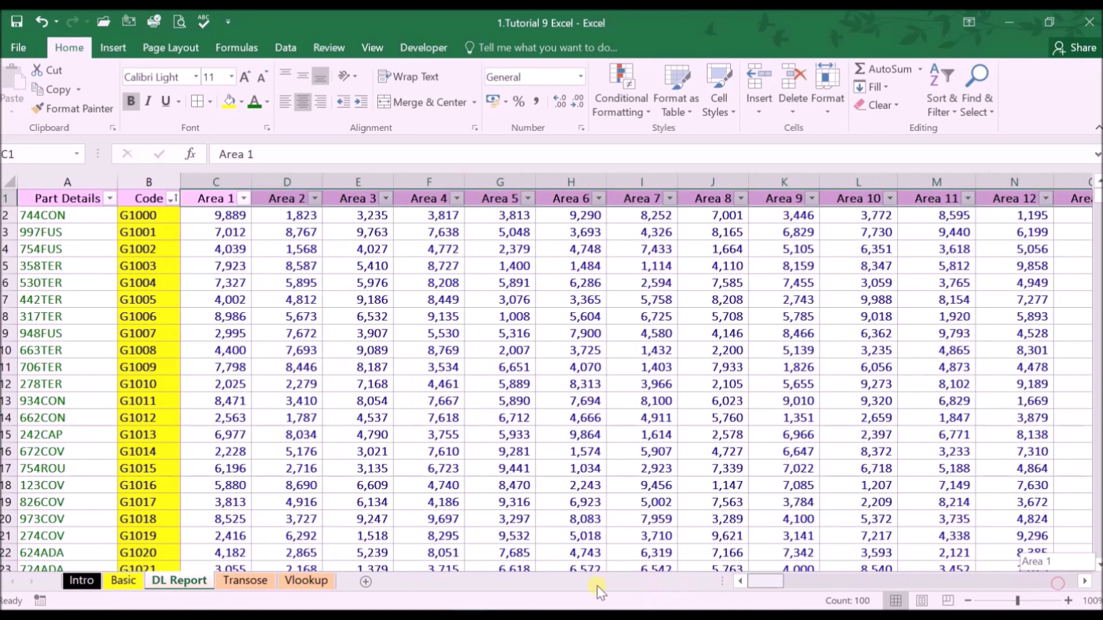
click(295, 580)
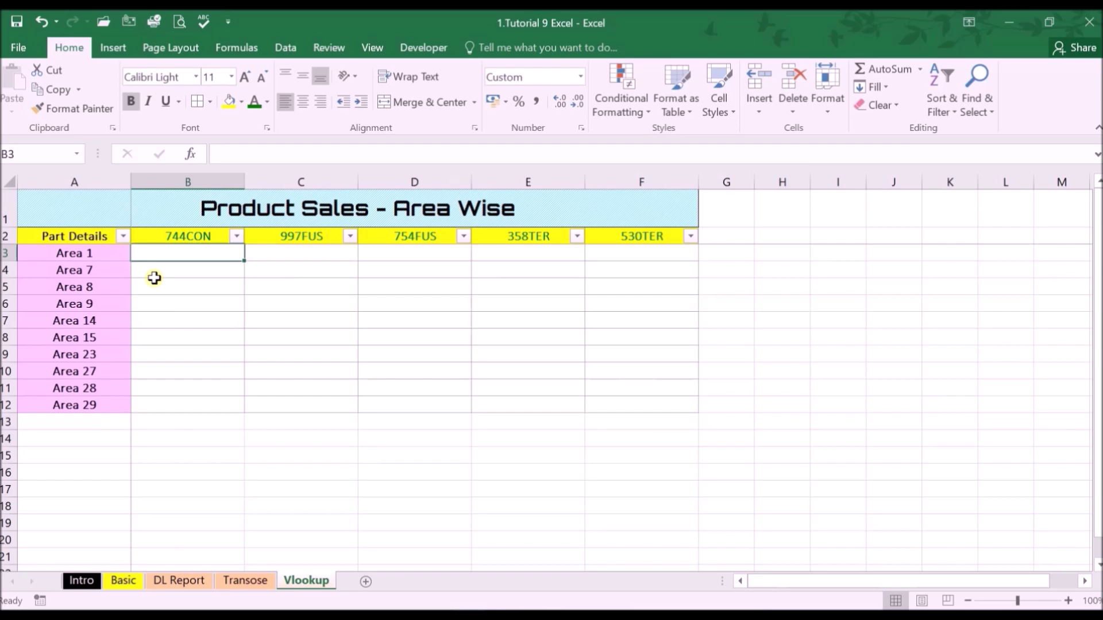
key(ctrl+Page_Up)
key(ctrl+Page_Up)
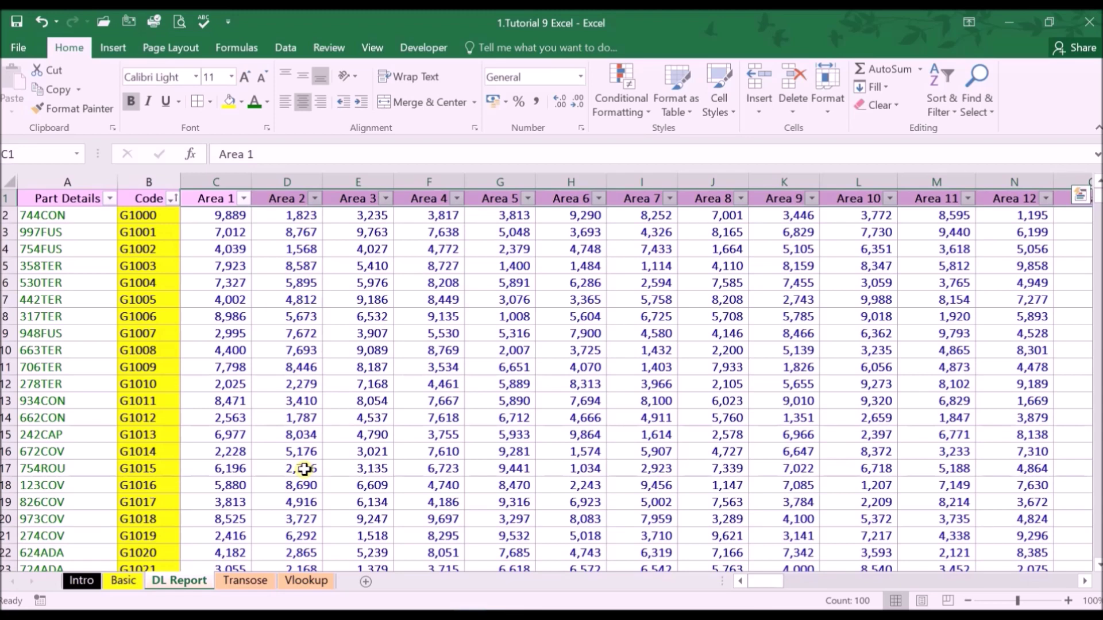
click(72, 198)
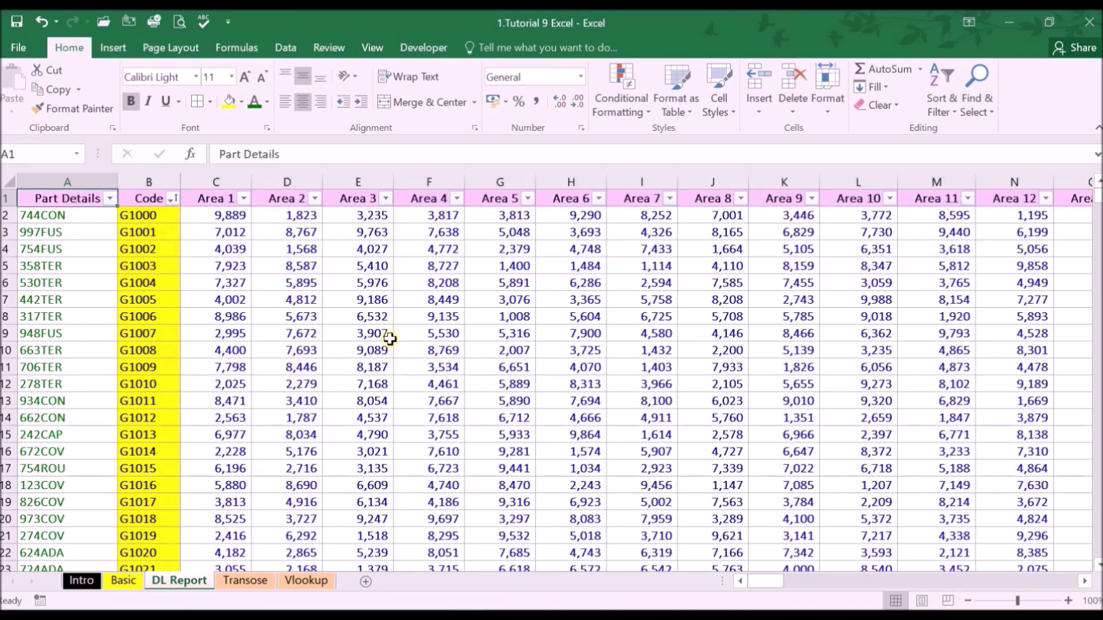
Select the whole DL Report table down to the last part and across to Area 100, and copy it
key(ctrl+shift+Down)
key(ctrl+shift+Right)
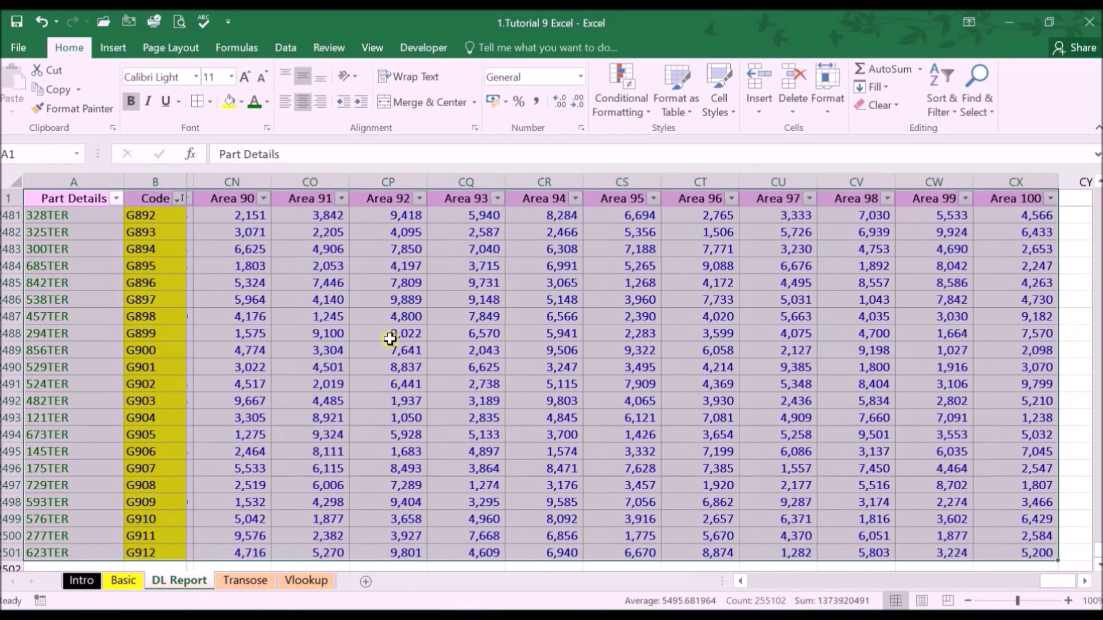
key(ctrl+c)
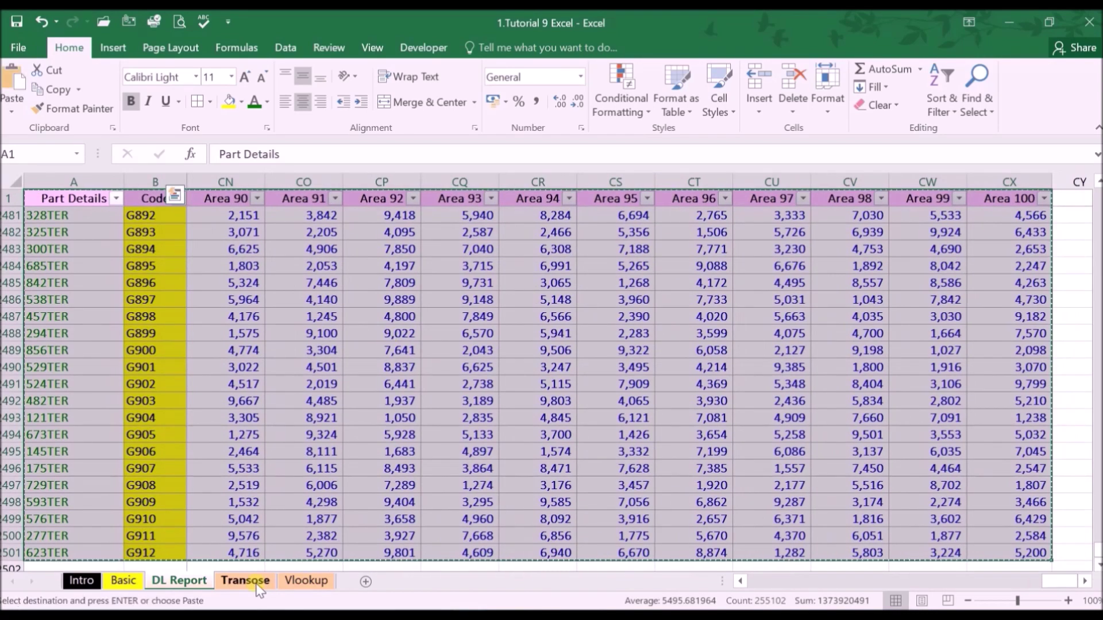
Paste it transposed into cell A1 of the Transose sheet via Paste Special
click(245, 581)
right_click(60, 197)
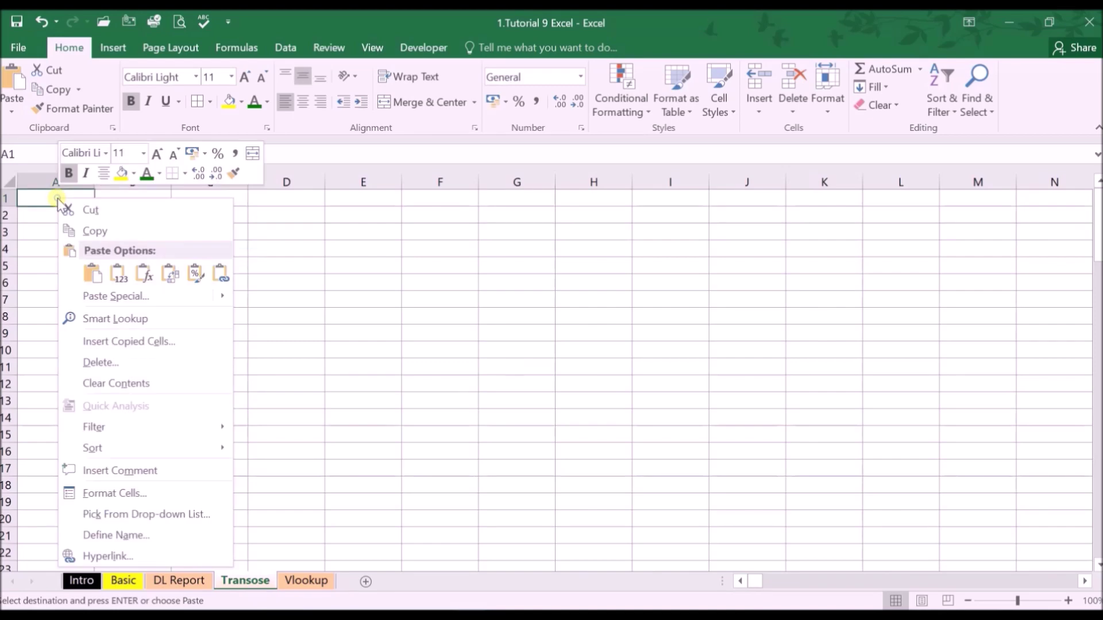
click(117, 296)
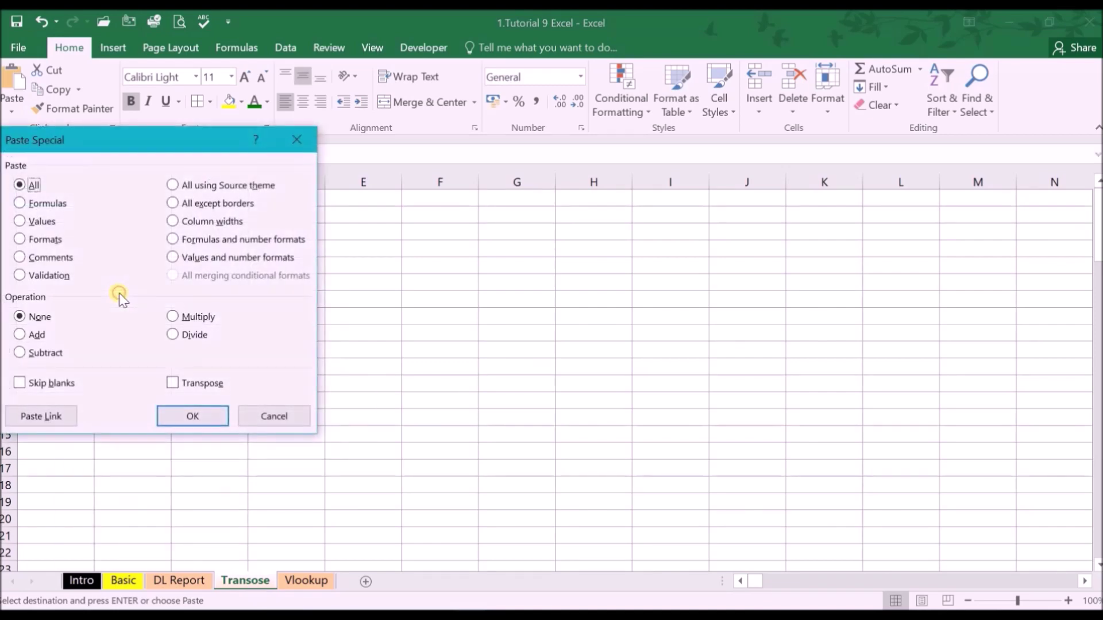
click(181, 380)
click(194, 414)
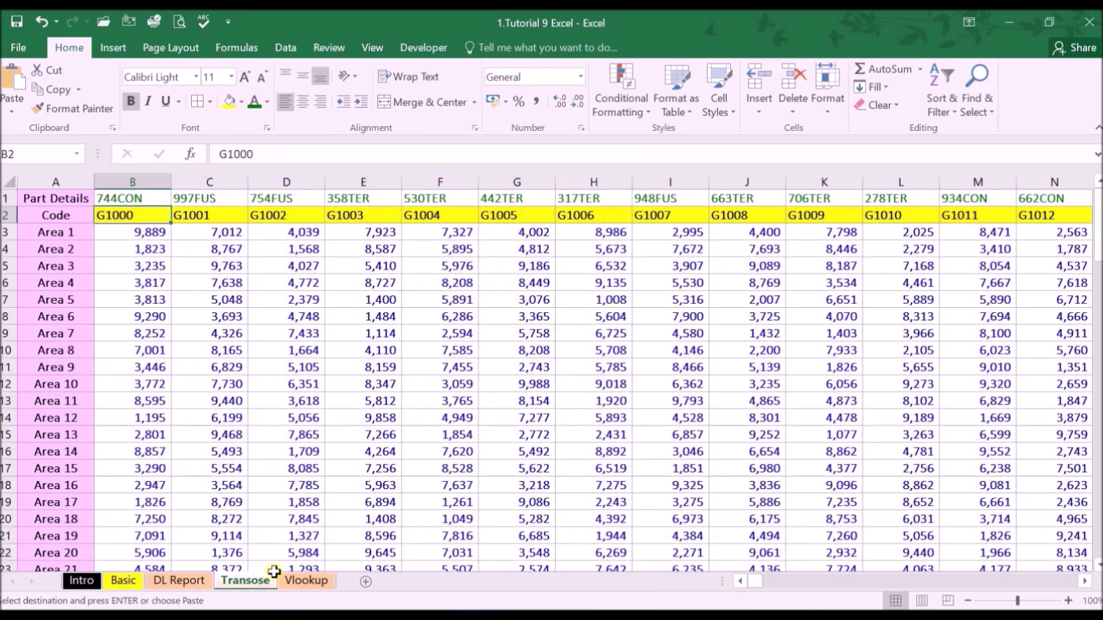
Enter =VLOOKUP(A3,Transose!A:B,2,0) in B3 of the Vlookup sheet and fill it down to B12
click(294, 580)
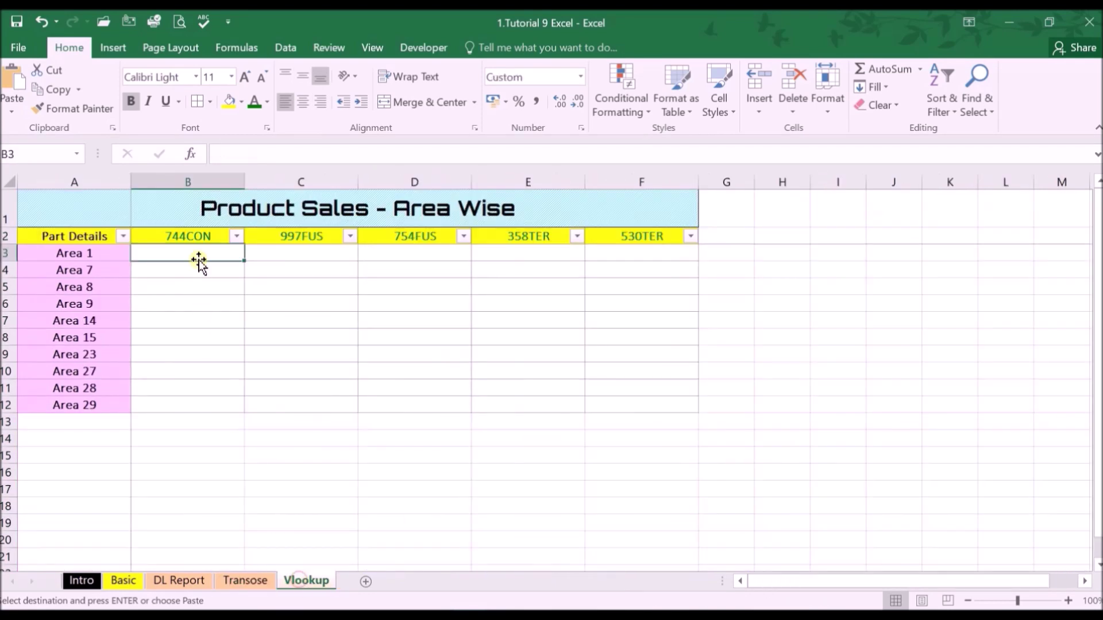
text(=vloo)
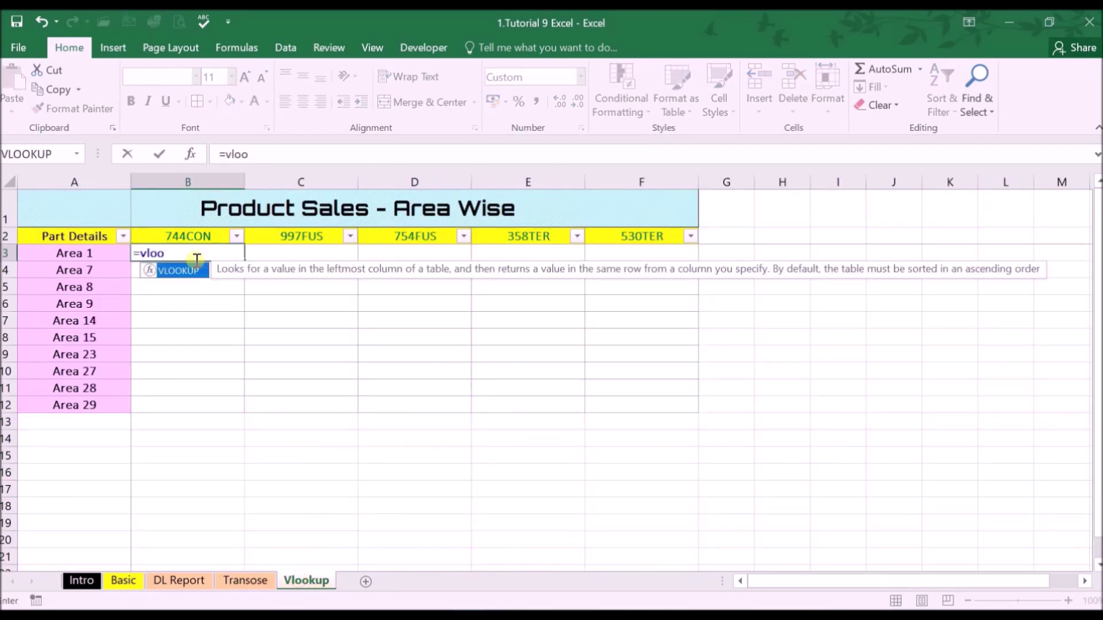
double_click(189, 273)
click(118, 253)
text(,)
click(245, 580)
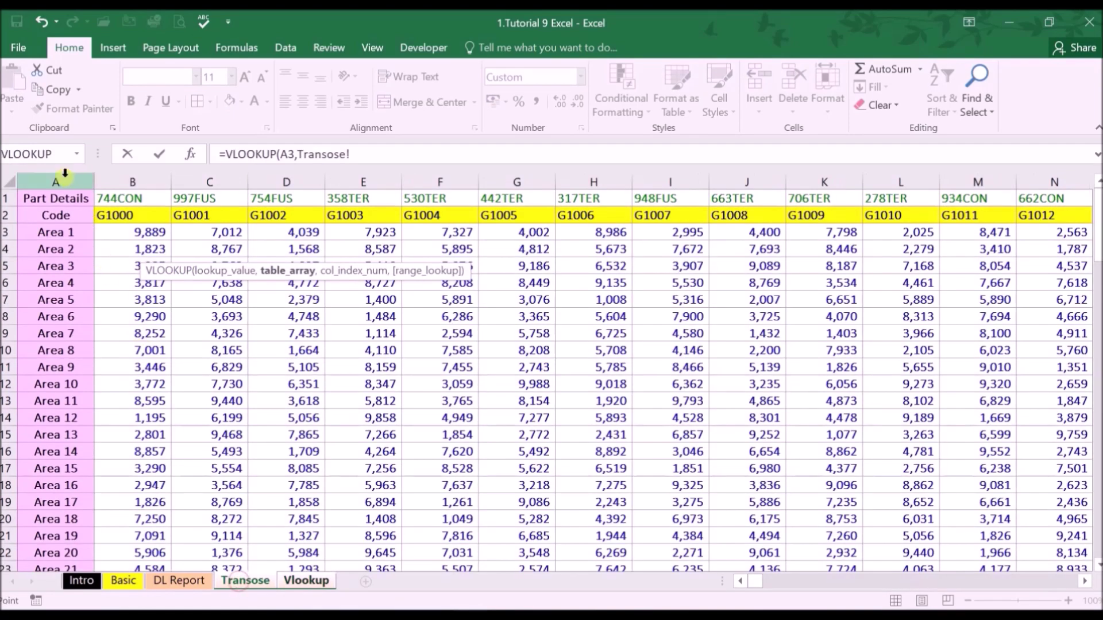
drag(65, 172, 122, 178)
text(,)
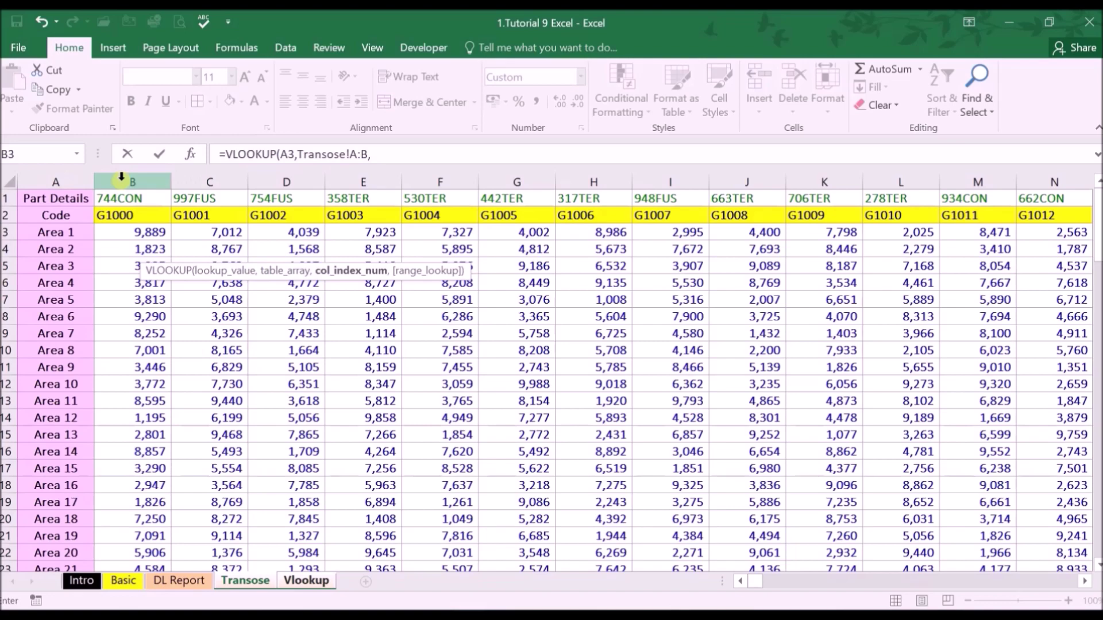
text(2,0))
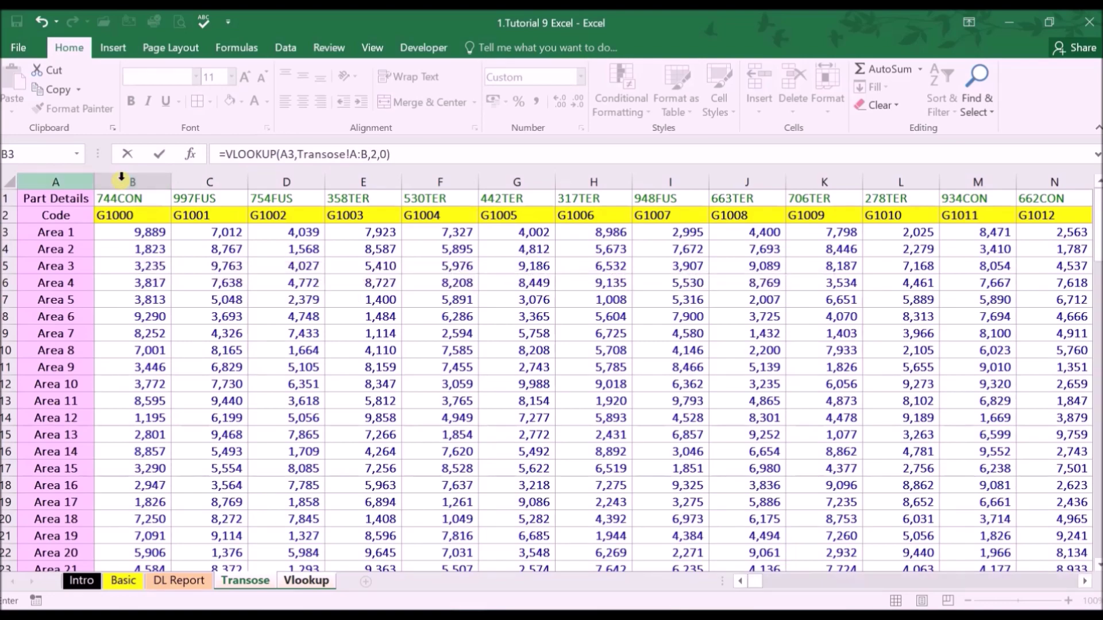
key(Return)
click(228, 253)
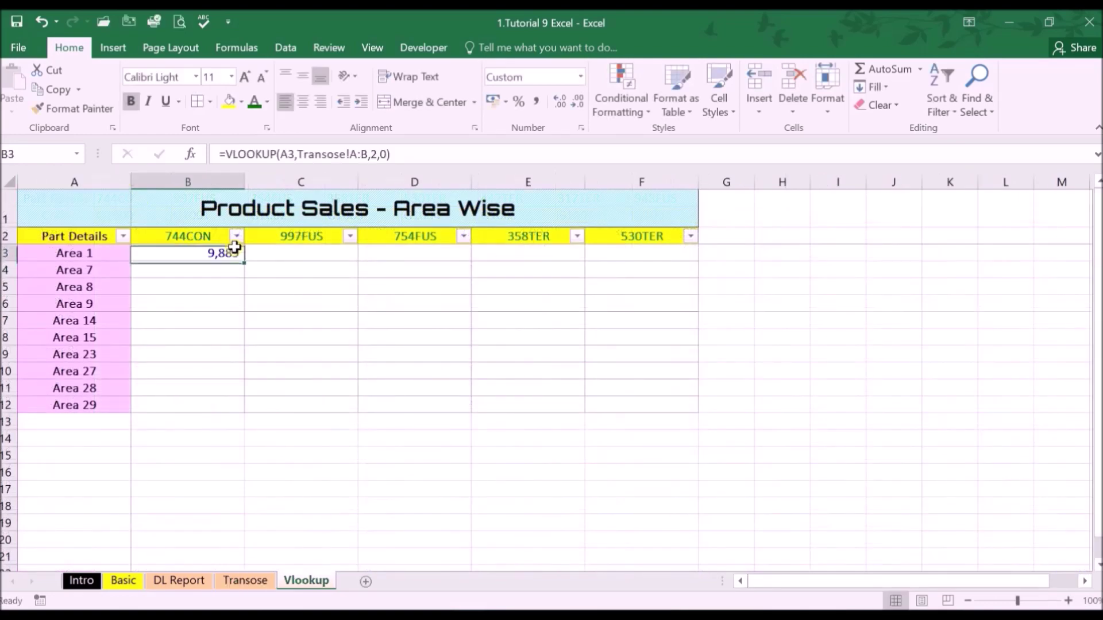
drag(244, 261, 235, 403)
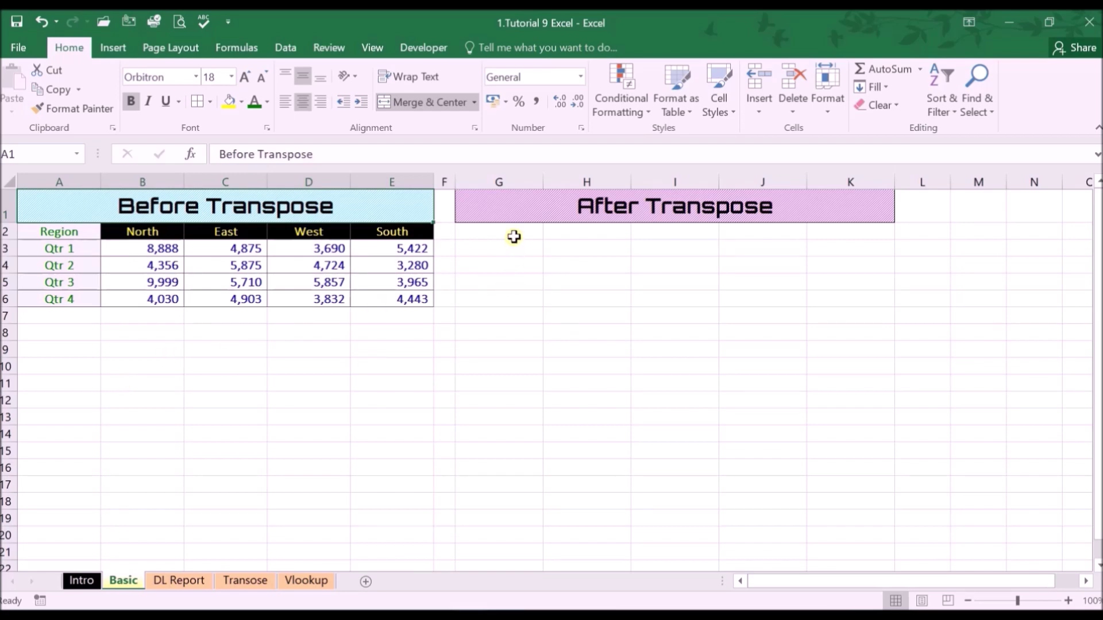
click(236, 47)
click(17, 106)
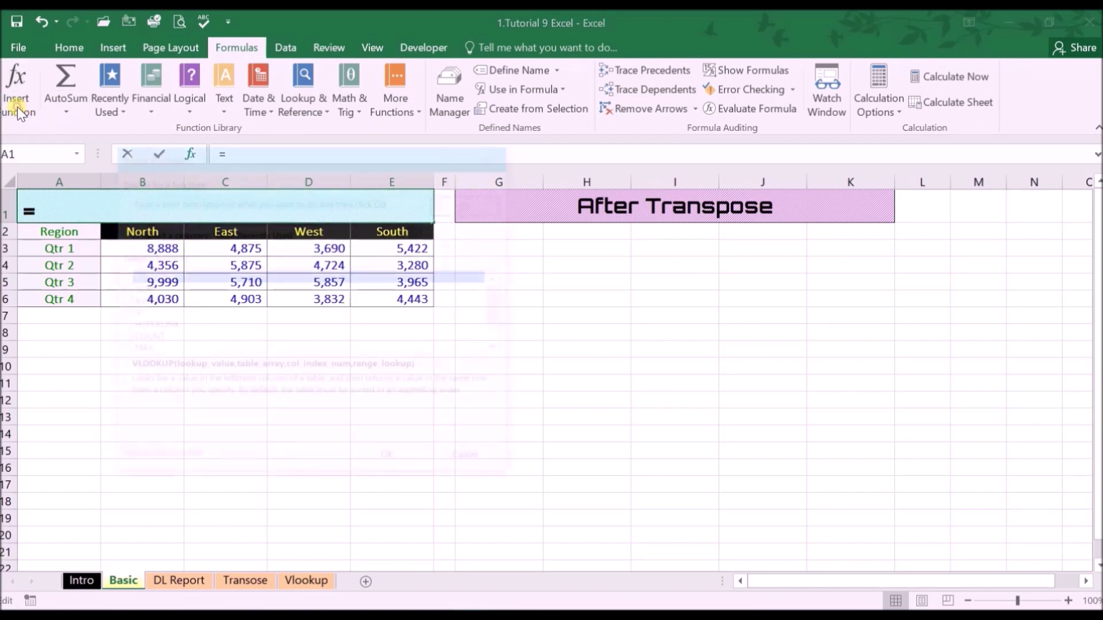
text(TRANSPOSE)
key(Return)
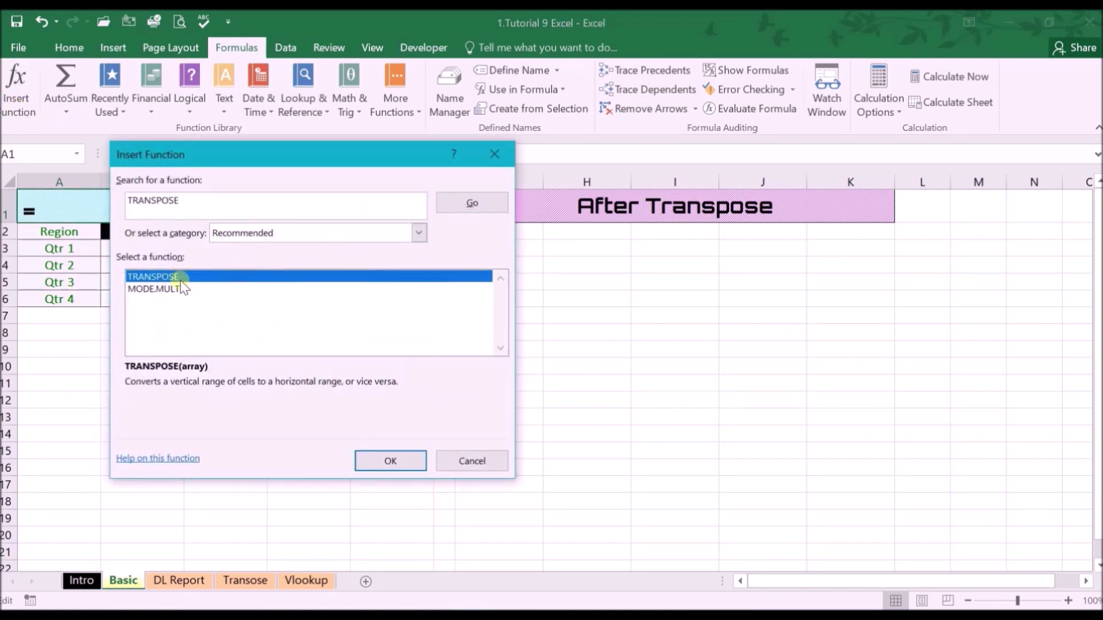
click(495, 154)
click(504, 248)
text(=tra)
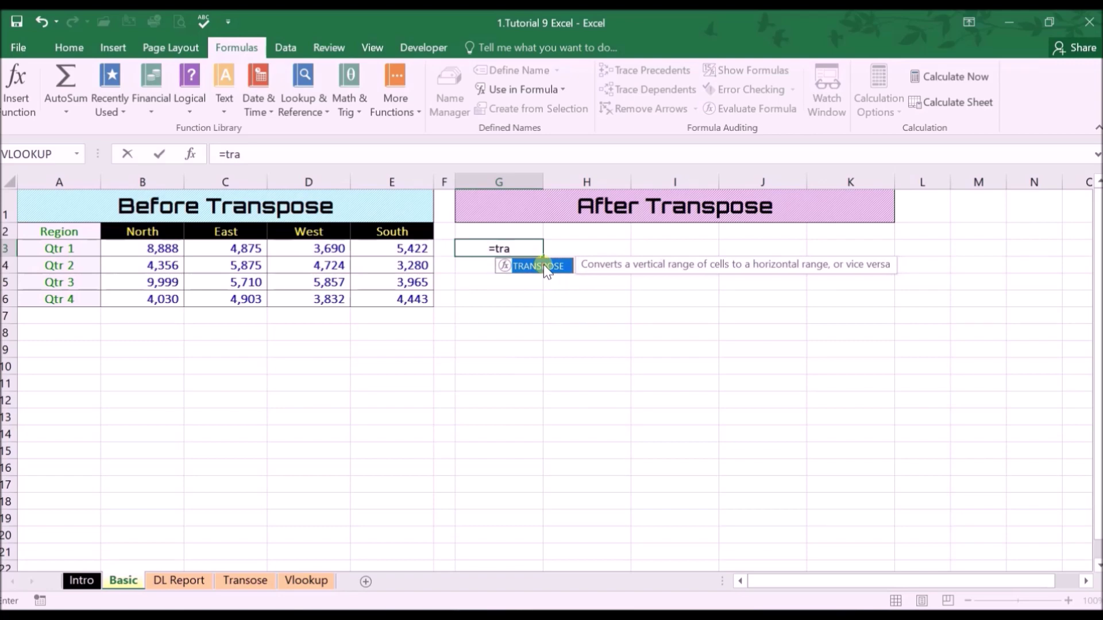
double_click(541, 266)
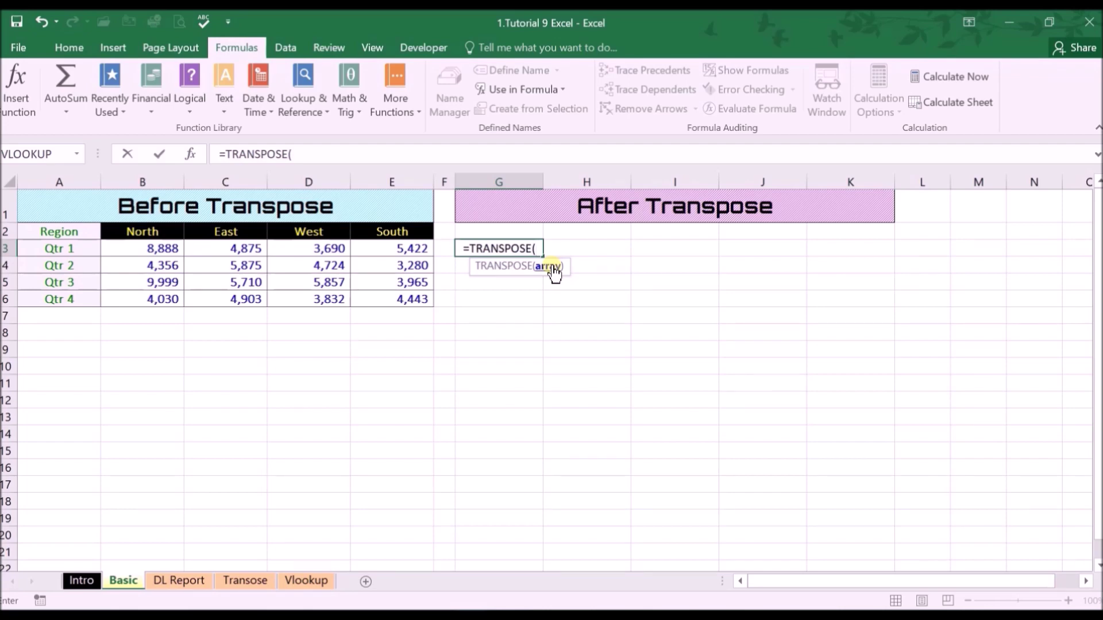
key(Escape)
key(Up)
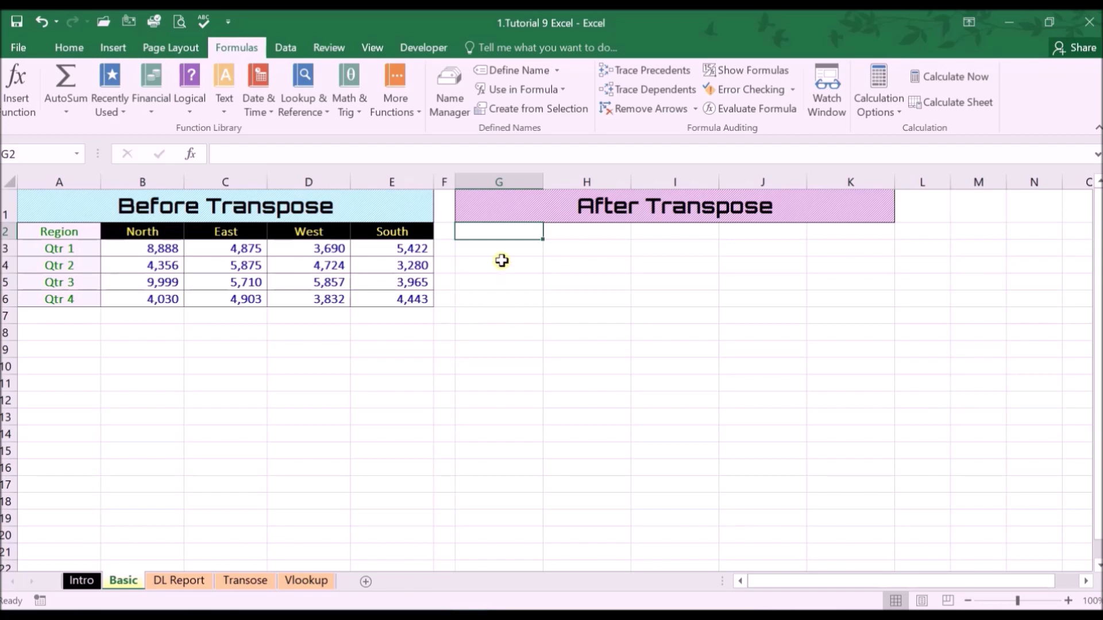
Select G2:K6 and enter =TRANSPOSE(A2:E6) normally, leaving #VALUE! in G2
drag(75, 231, 402, 299)
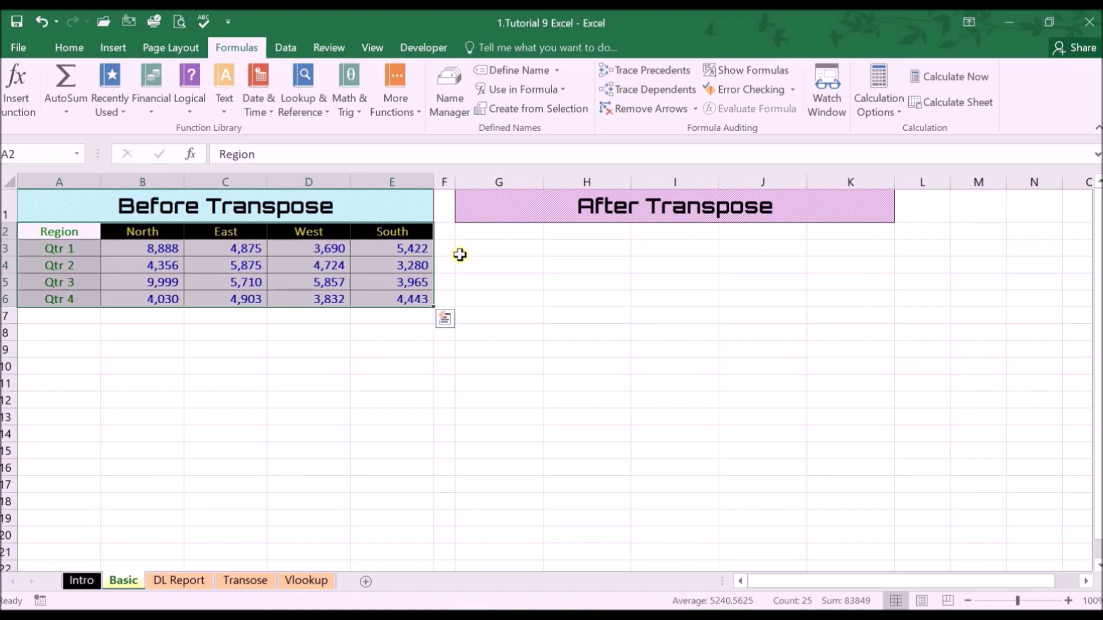
drag(492, 229, 827, 301)
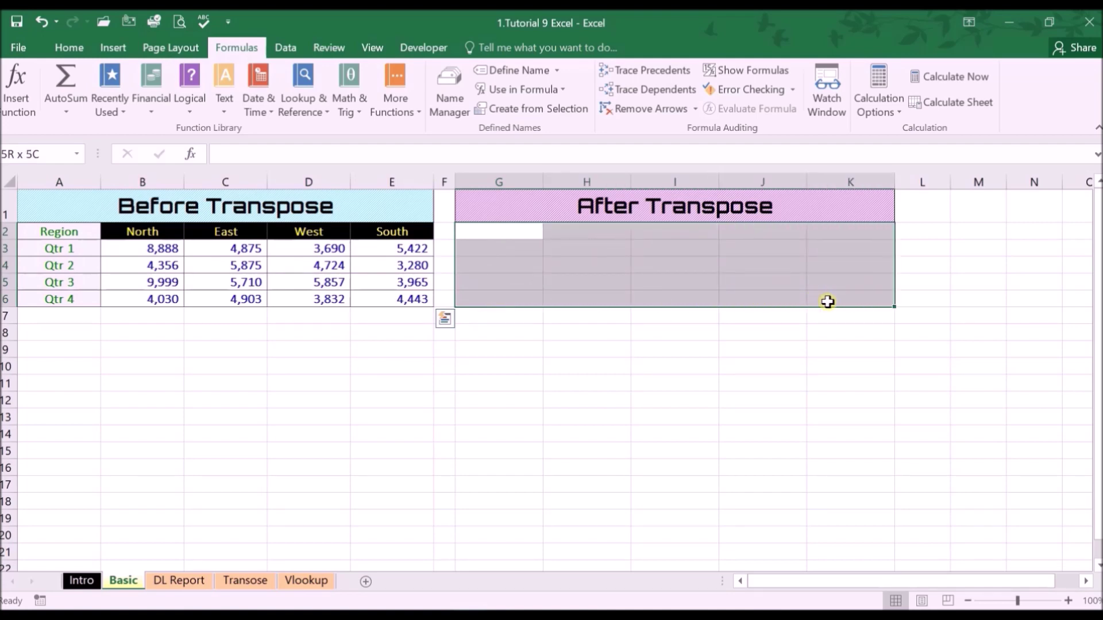
drag(827, 302, 827, 302)
text(=)
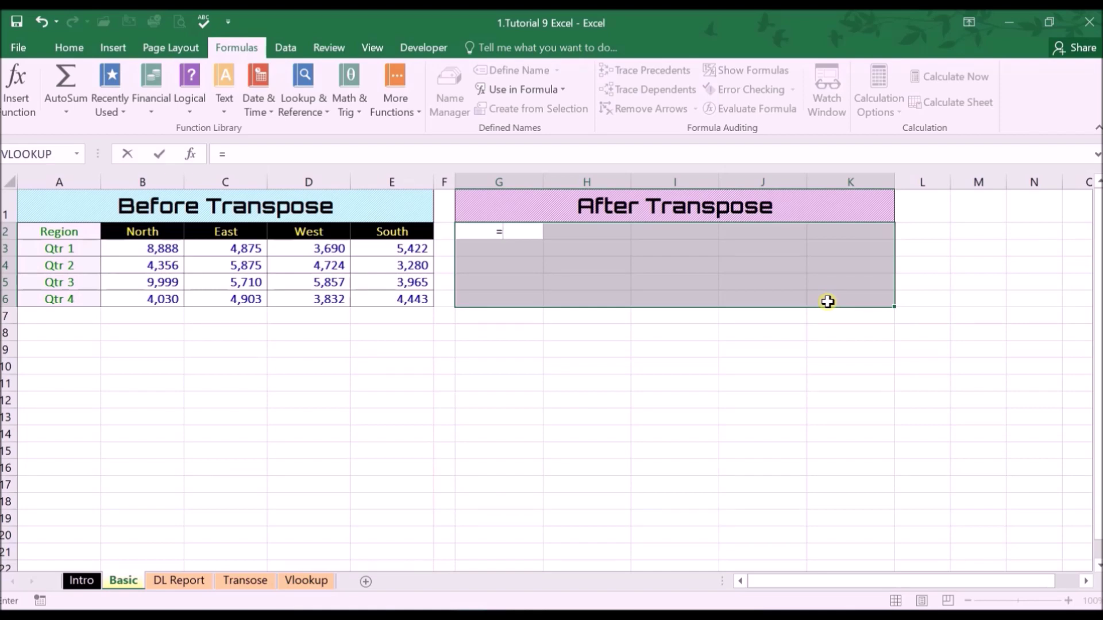
text(tra)
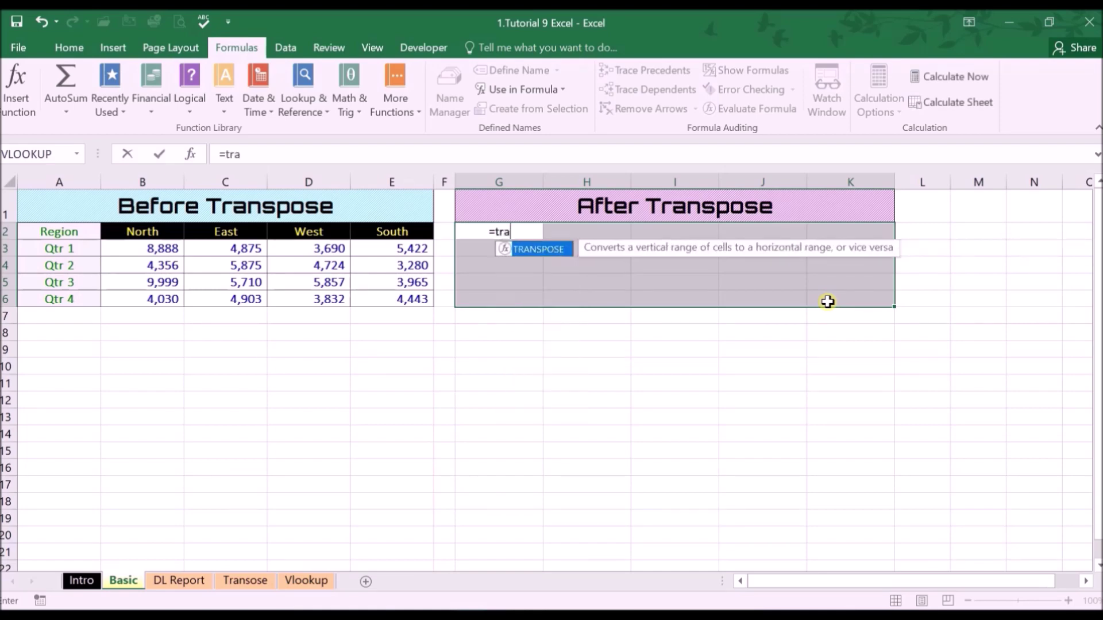
double_click(532, 248)
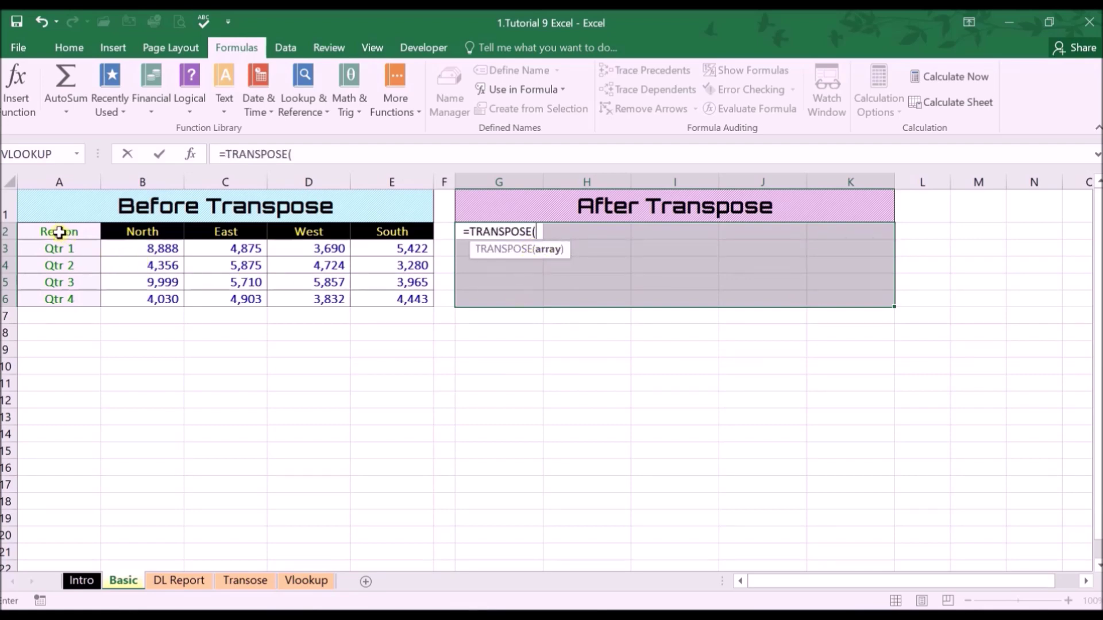
drag(59, 232, 398, 295)
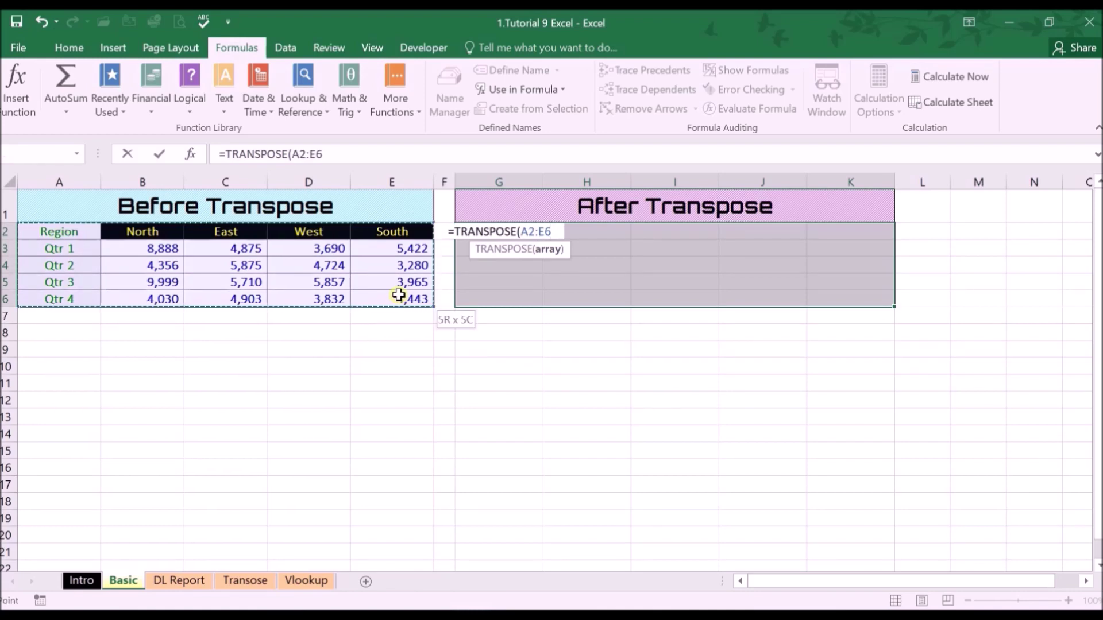
text())
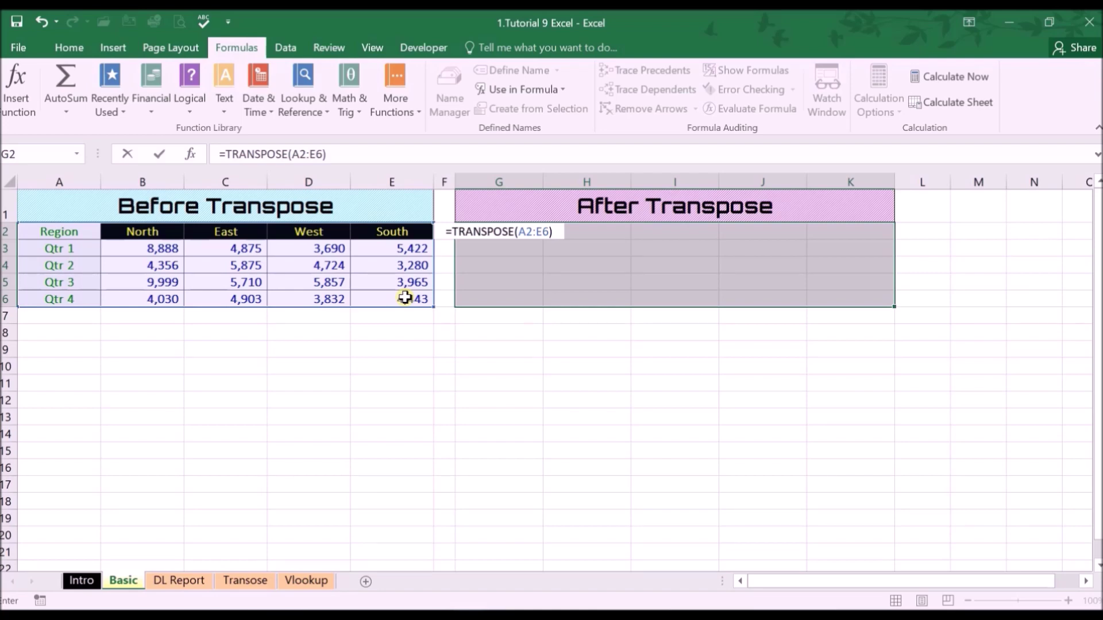
key(Return)
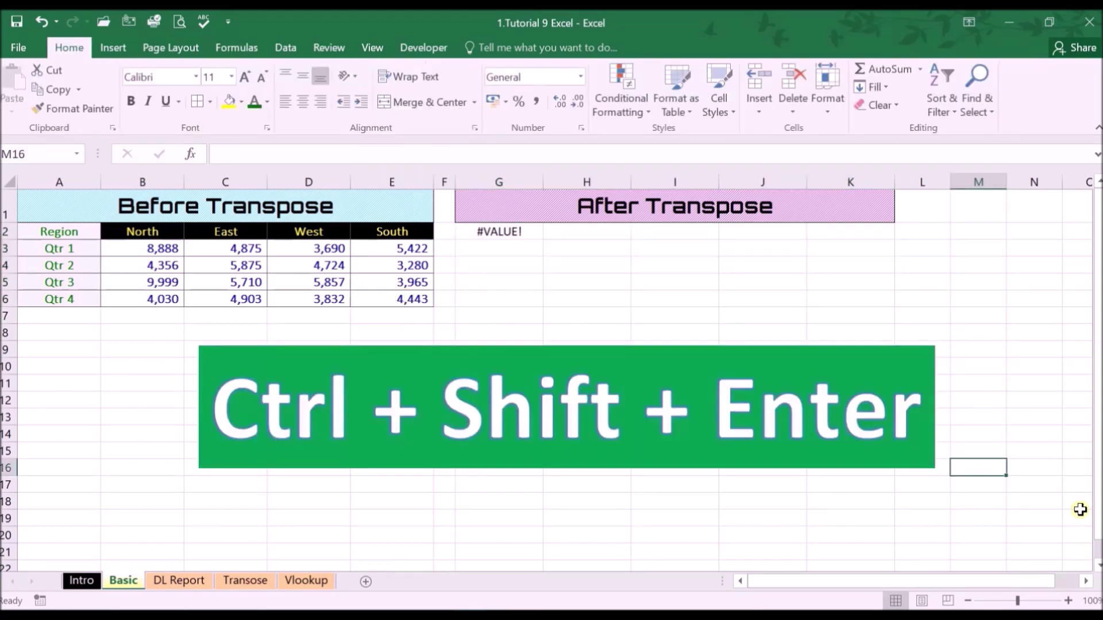
click(517, 234)
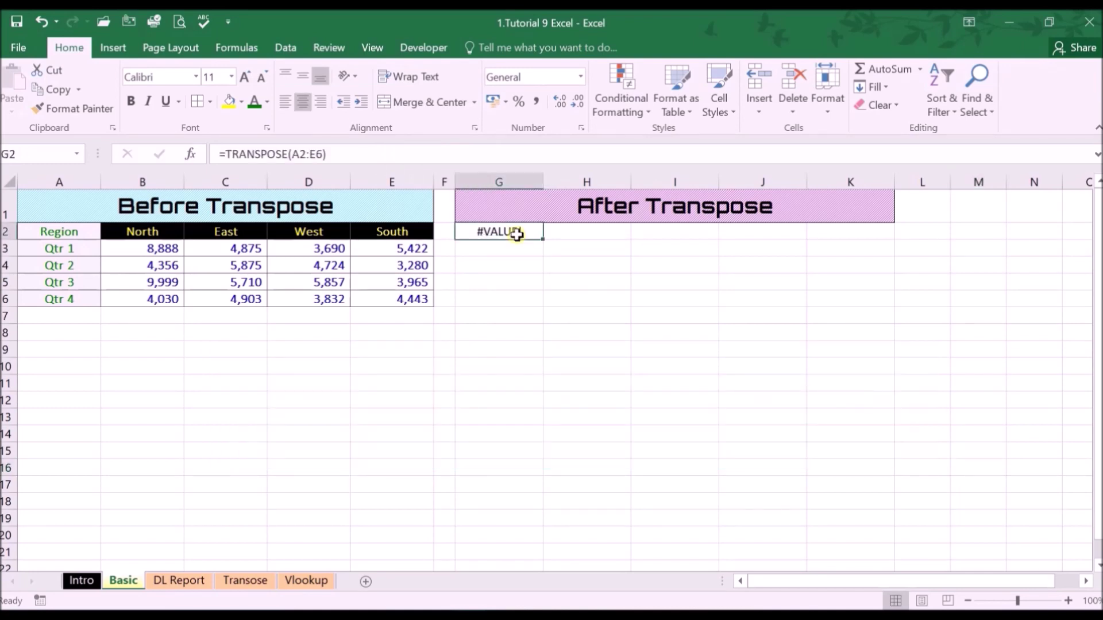
Replace G2's formula with {=TRANSPOSE(A2:E6)} entered across G2:K6 using Ctrl+Shift+Enter
key(Delete)
drag(504, 228, 832, 300)
text(=tr)
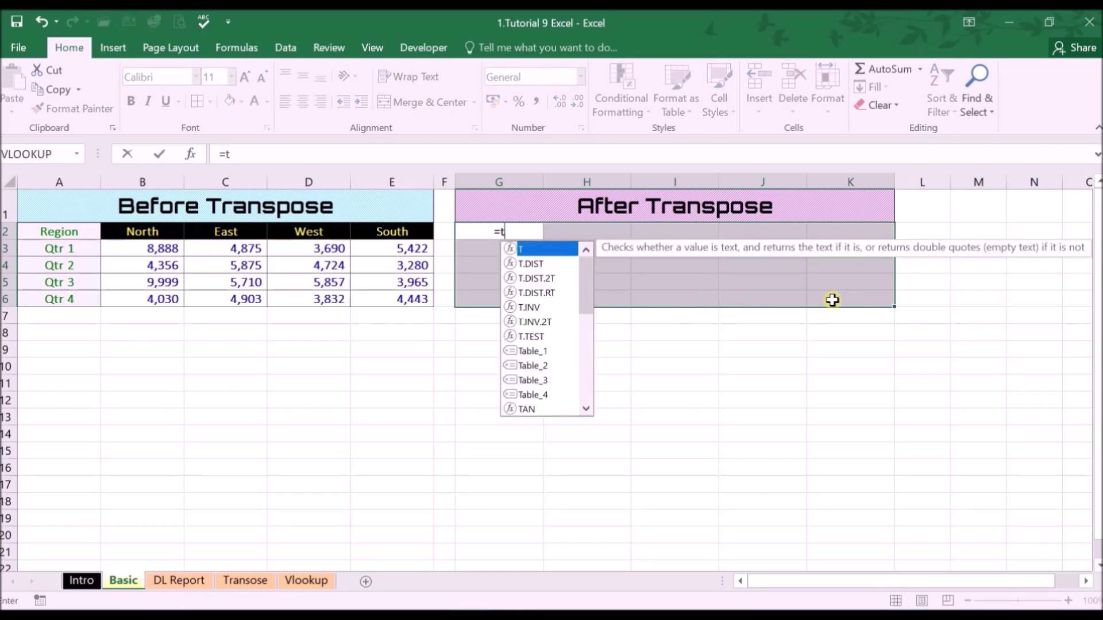
key(Tab)
drag(73, 231, 378, 291)
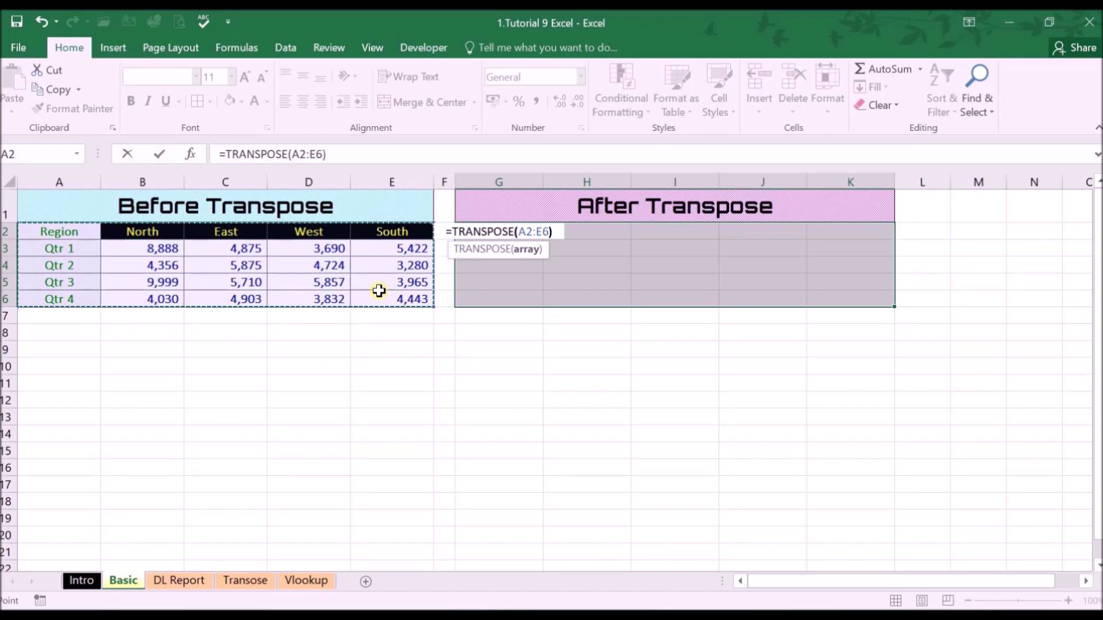
text())
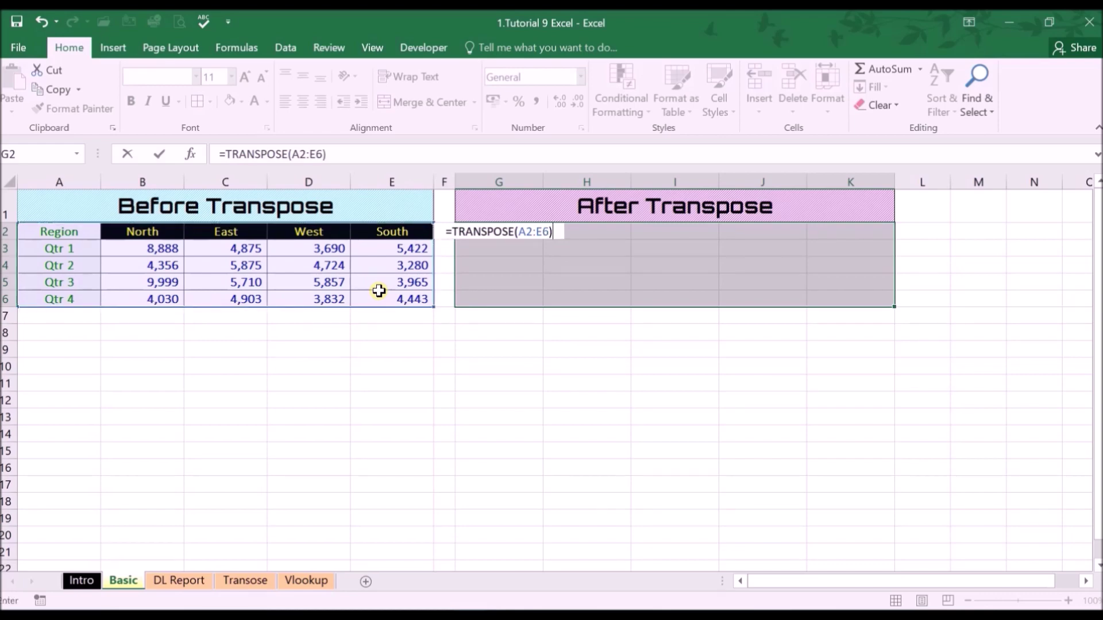
key(ctrl+shift+Return)
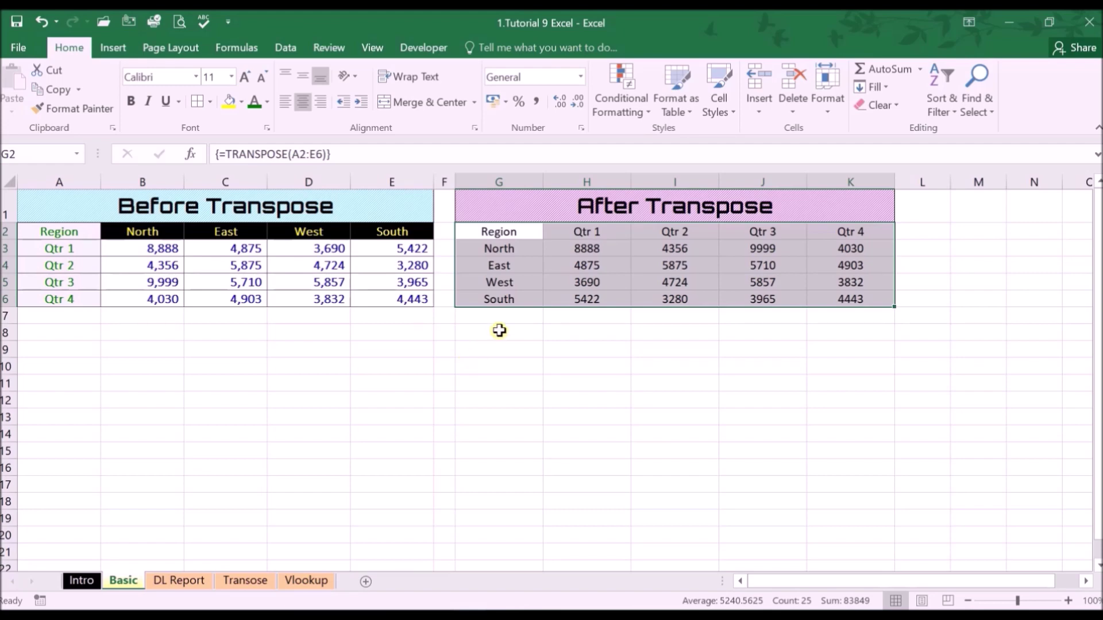
Check the transposed values in the After Transpose area cell by cell, including H5 and K5
click(570, 249)
click(590, 278)
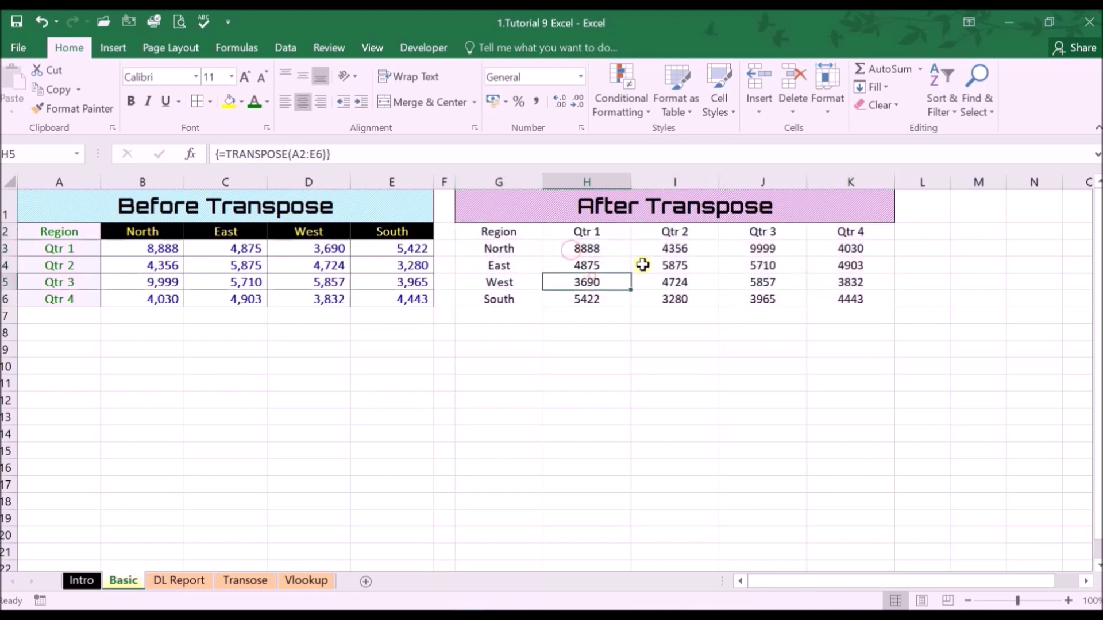
click(644, 265)
click(758, 249)
click(758, 265)
click(836, 283)
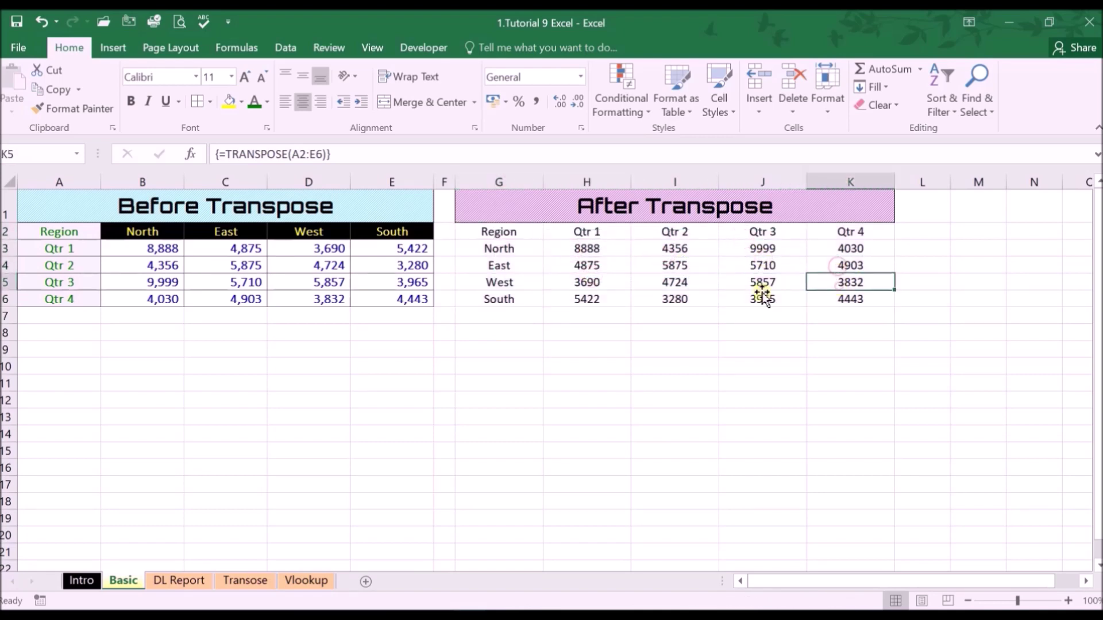
Change North Qtr 1 in B3 to 9,999 and check the transposed formula in H3
click(130, 249)
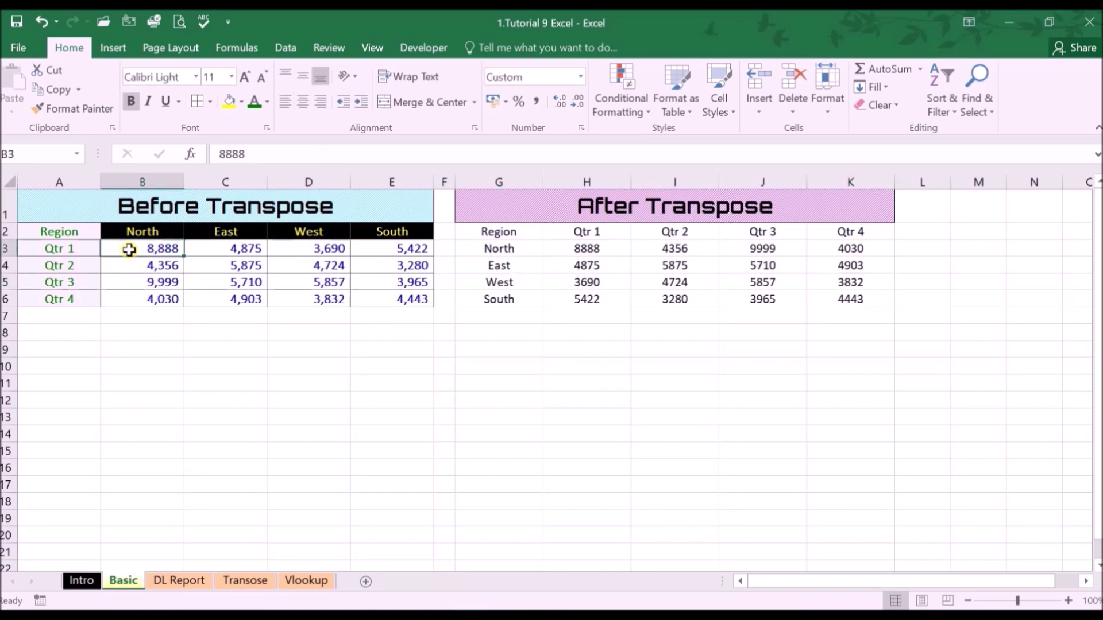
text(9999)
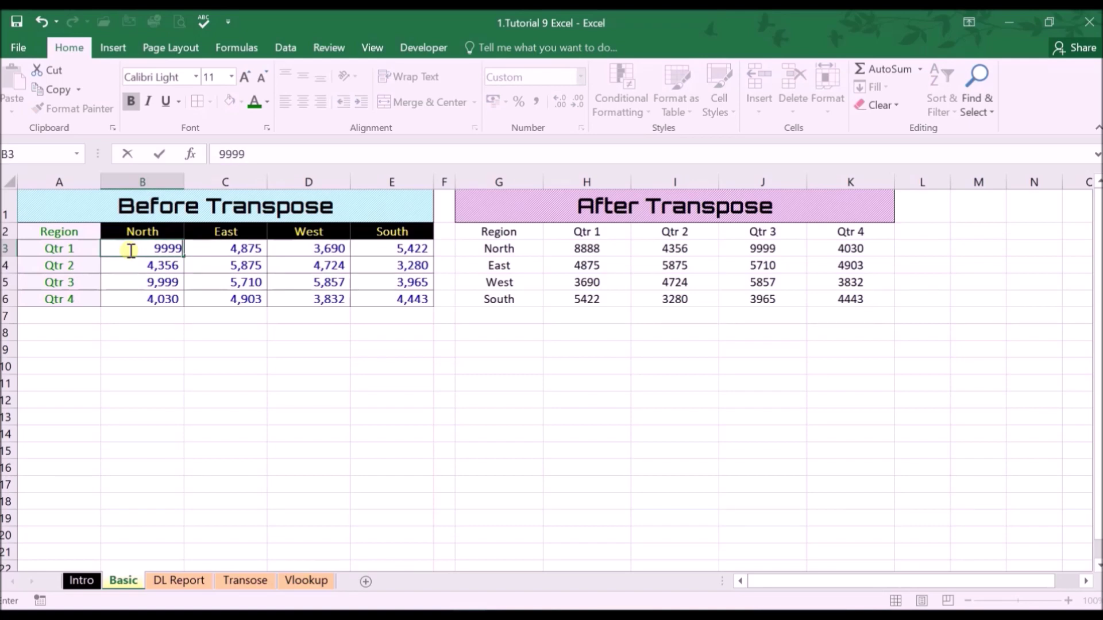
key(Return)
click(547, 249)
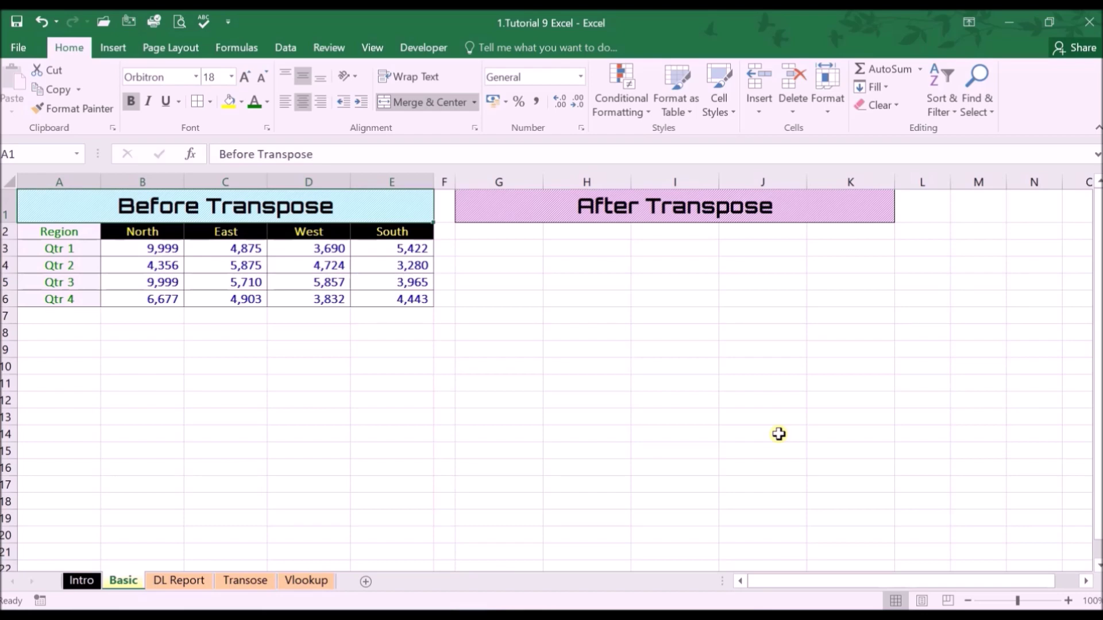
Select A2:E6, check the DL Report extent with Ctrl+Shift+Down/Right, then go to Transose
drag(60, 232, 67, 292)
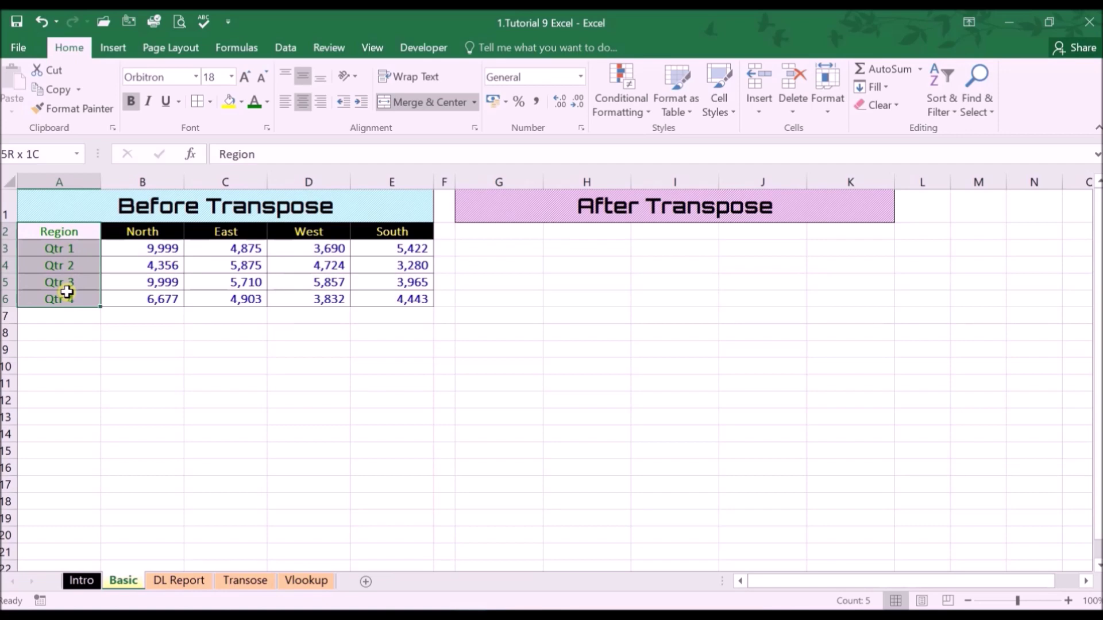
drag(68, 293, 380, 301)
click(201, 581)
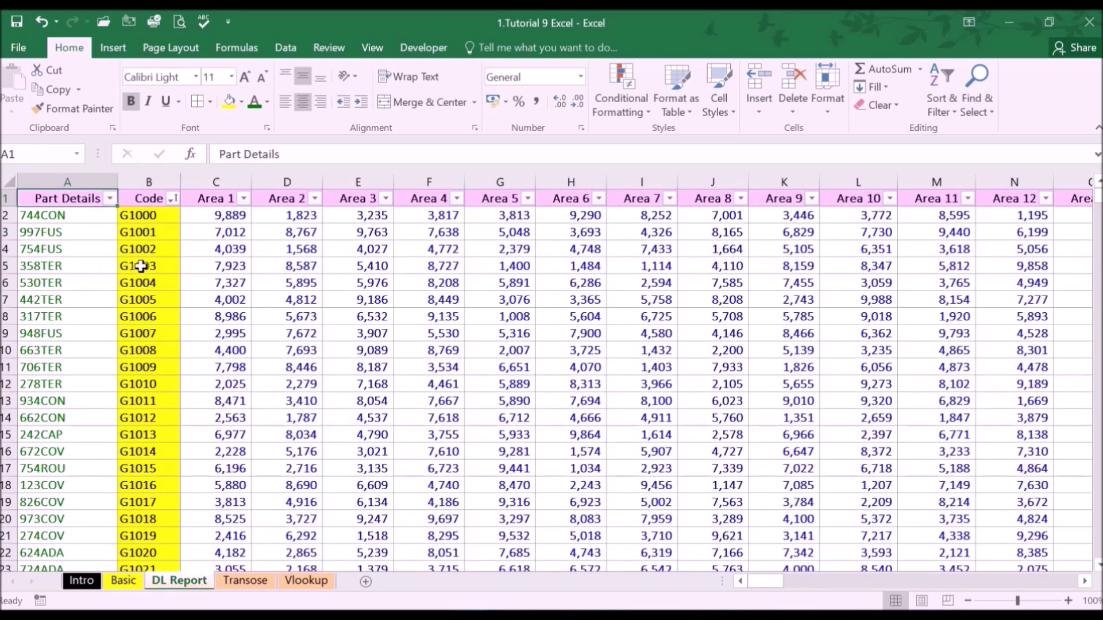
key(ctrl+shift+Down)
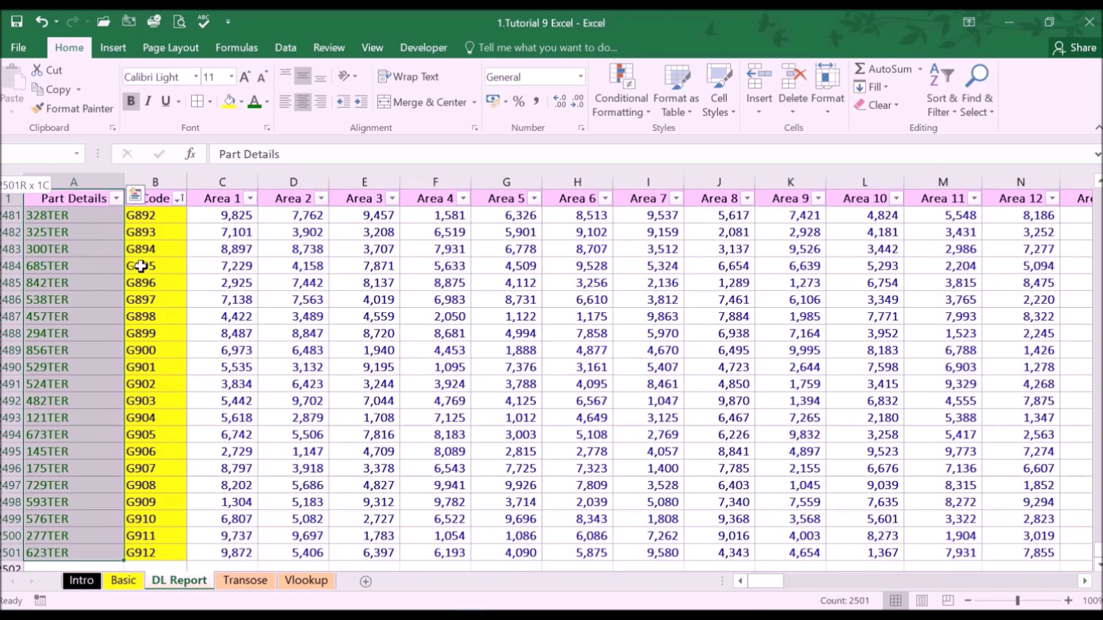
key(ctrl+shift+Right)
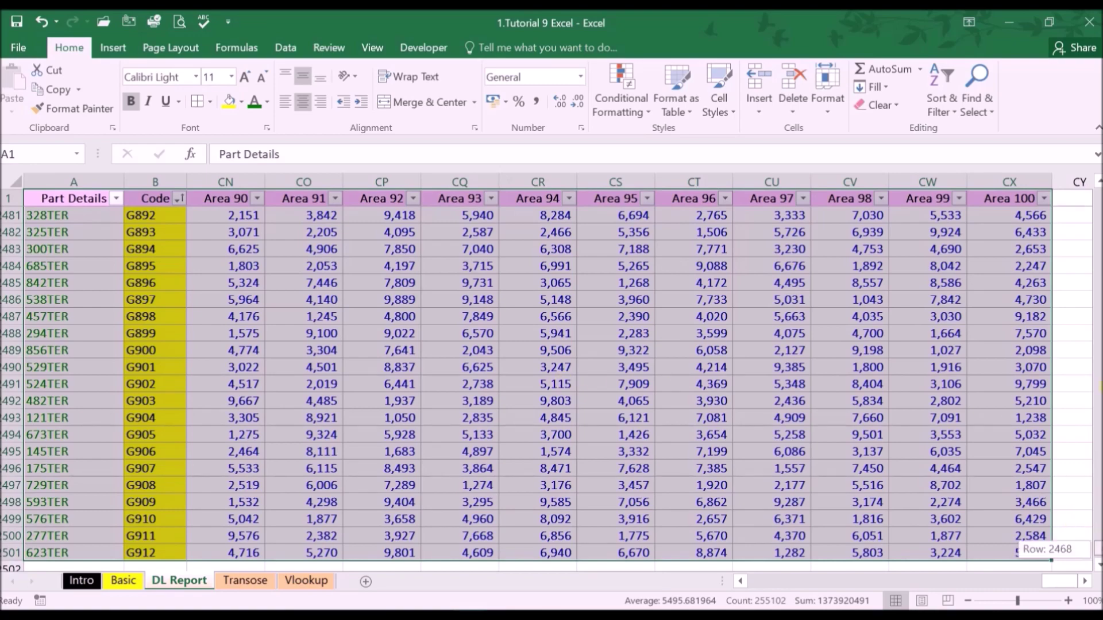
key(ctrl+Home)
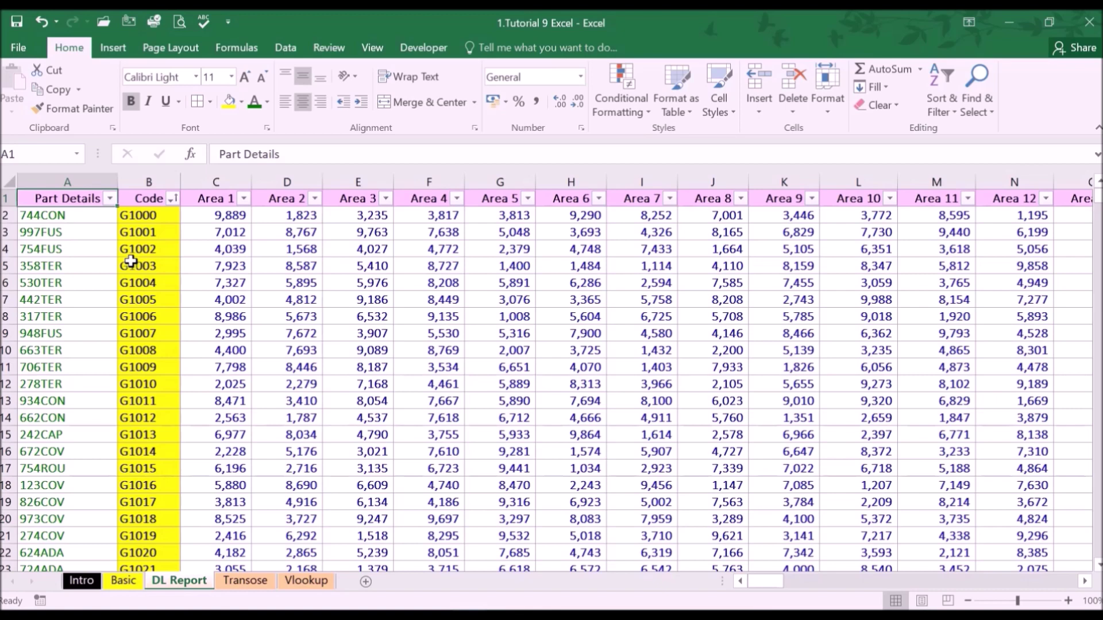
click(245, 580)
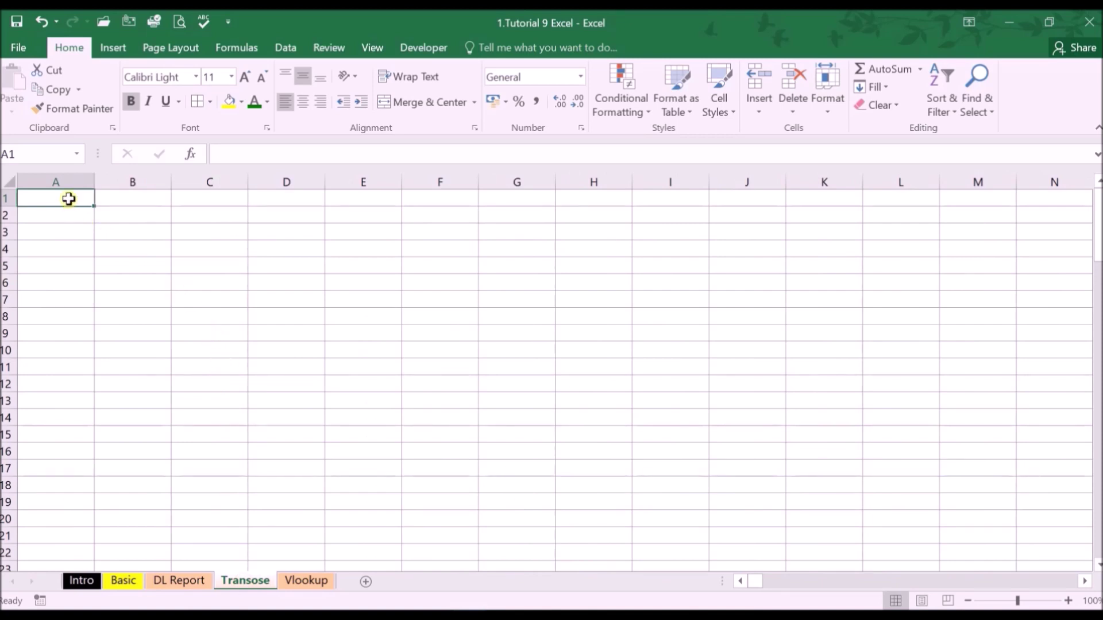
Select a large block from A1 on the Transose sheet and begin typing =tra in A1
drag(68, 199, 946, 544)
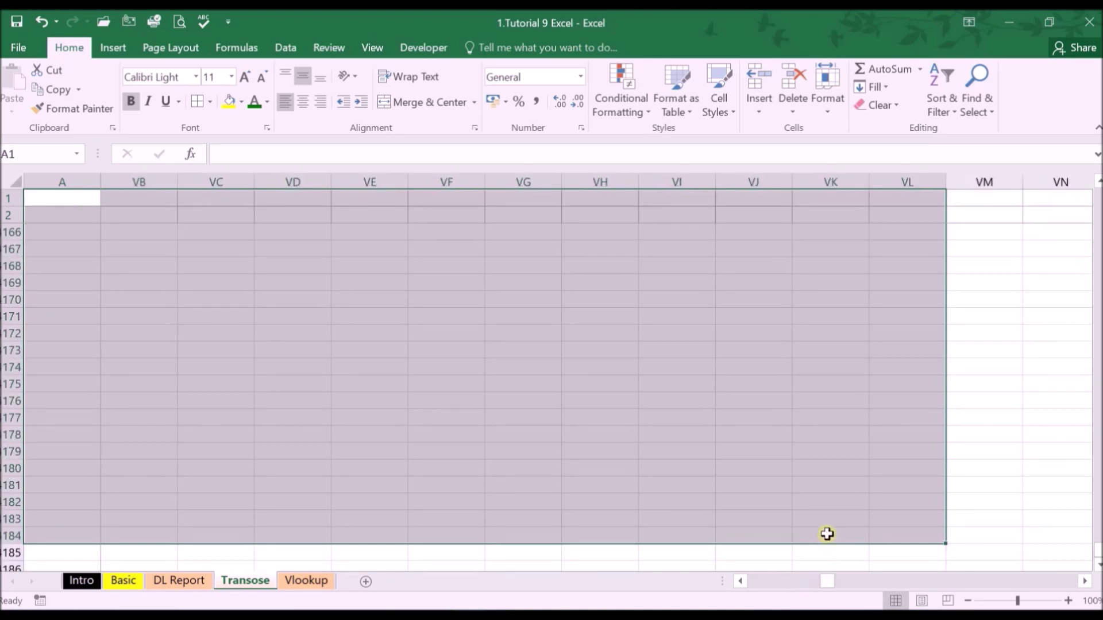
drag(1098, 550, 645, 580)
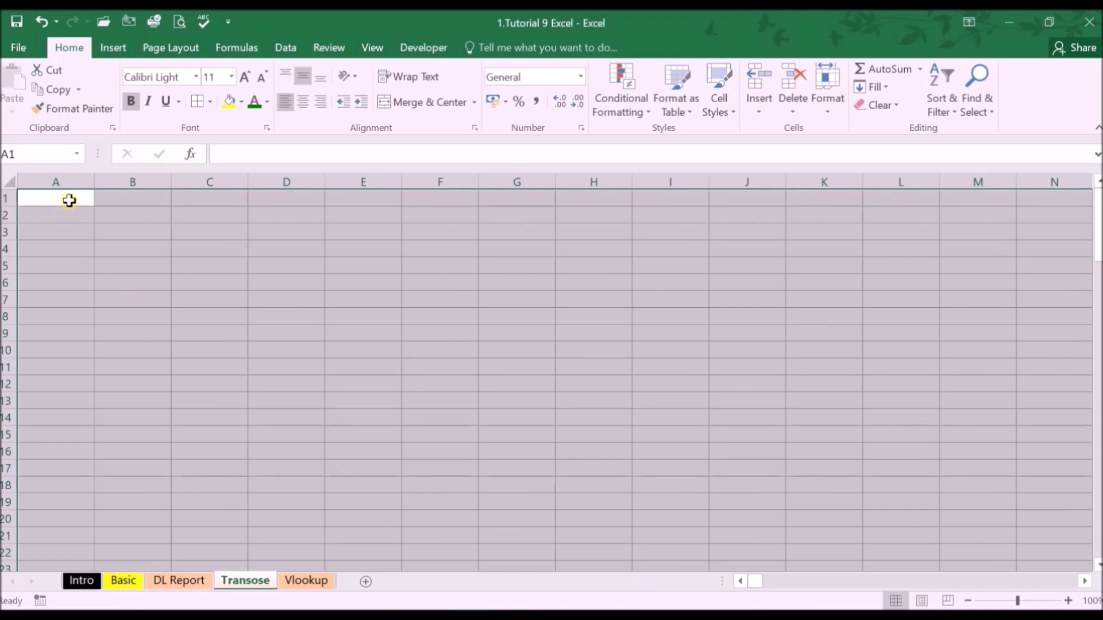
text(=tra)
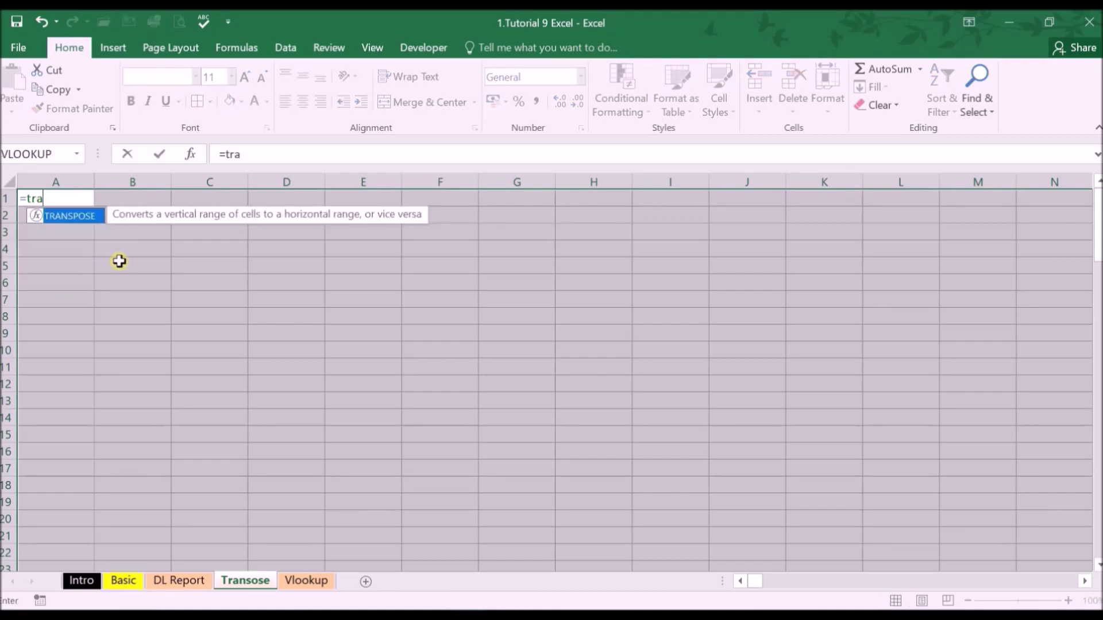
Enter =TRANSPOSE('DL Report'!A1:CX2501) as an array formula, then return to cell A1
double_click(85, 216)
click(184, 588)
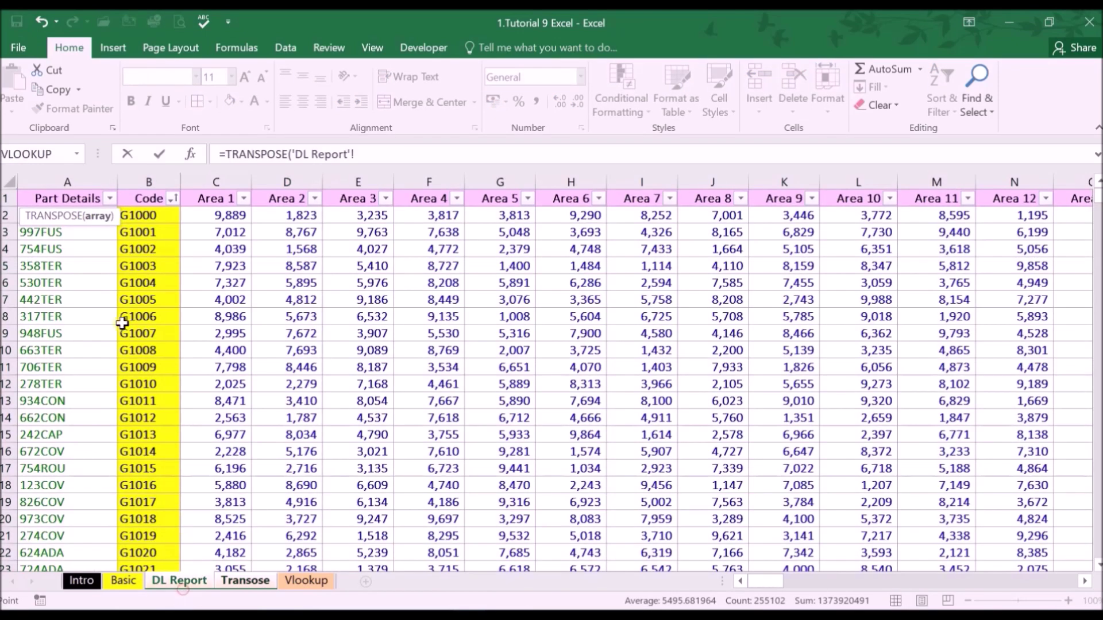
drag(71, 198, 1094, 566)
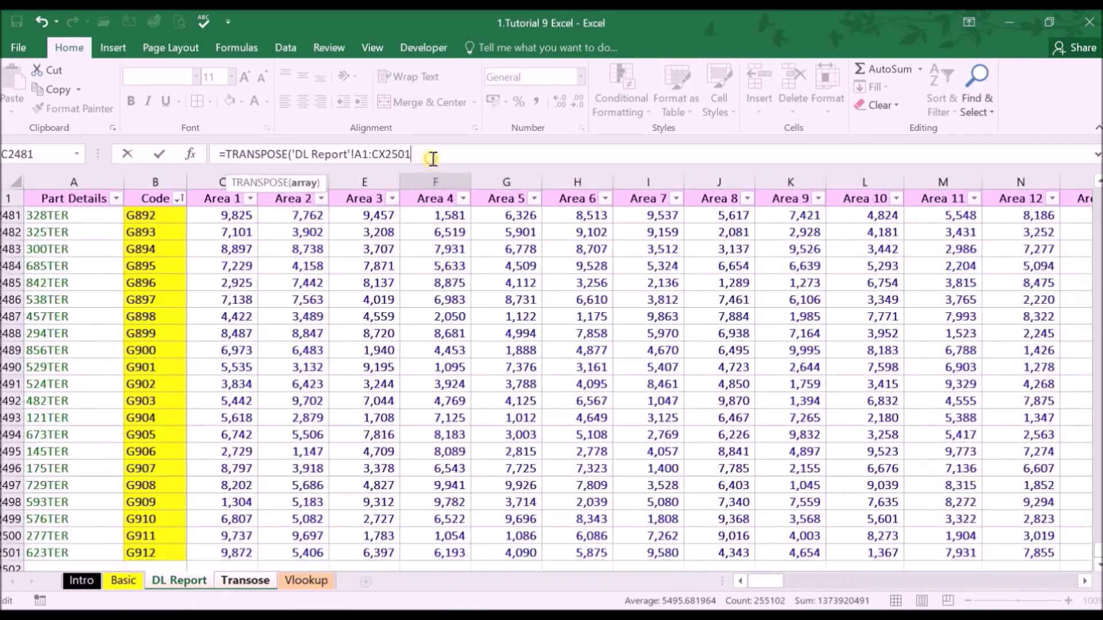
text())
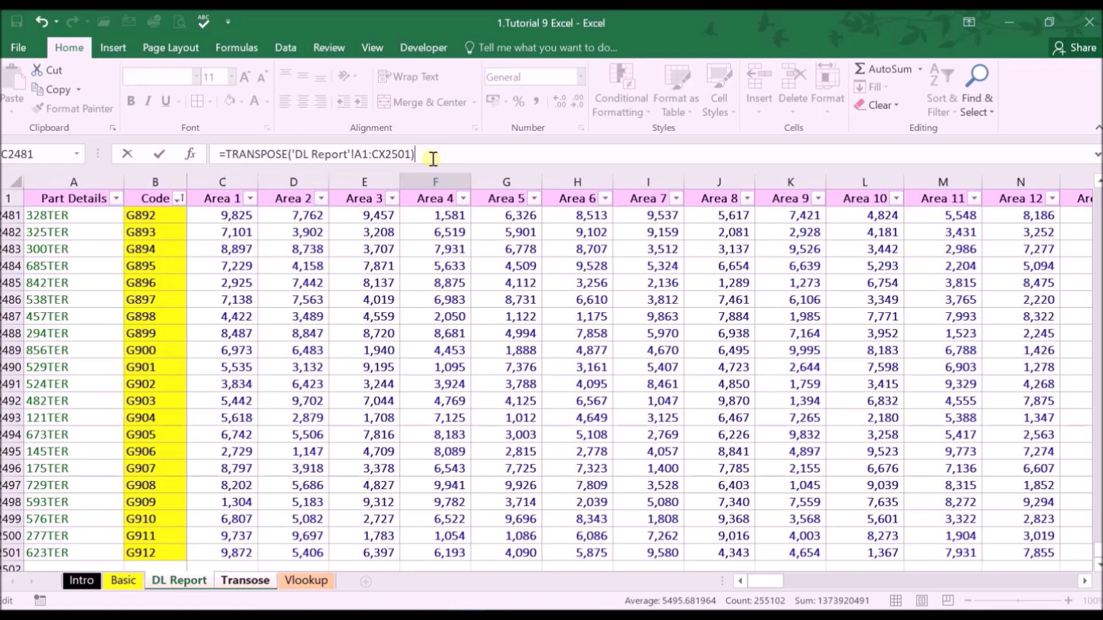
key(ctrl+shift+Return)
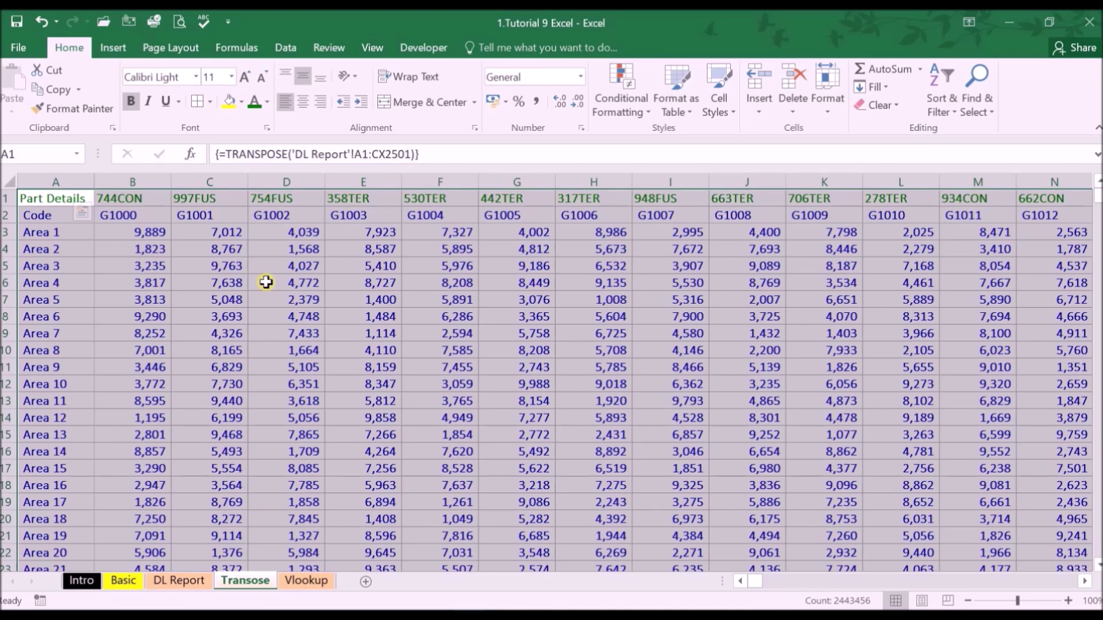
key(ctrl+Home)
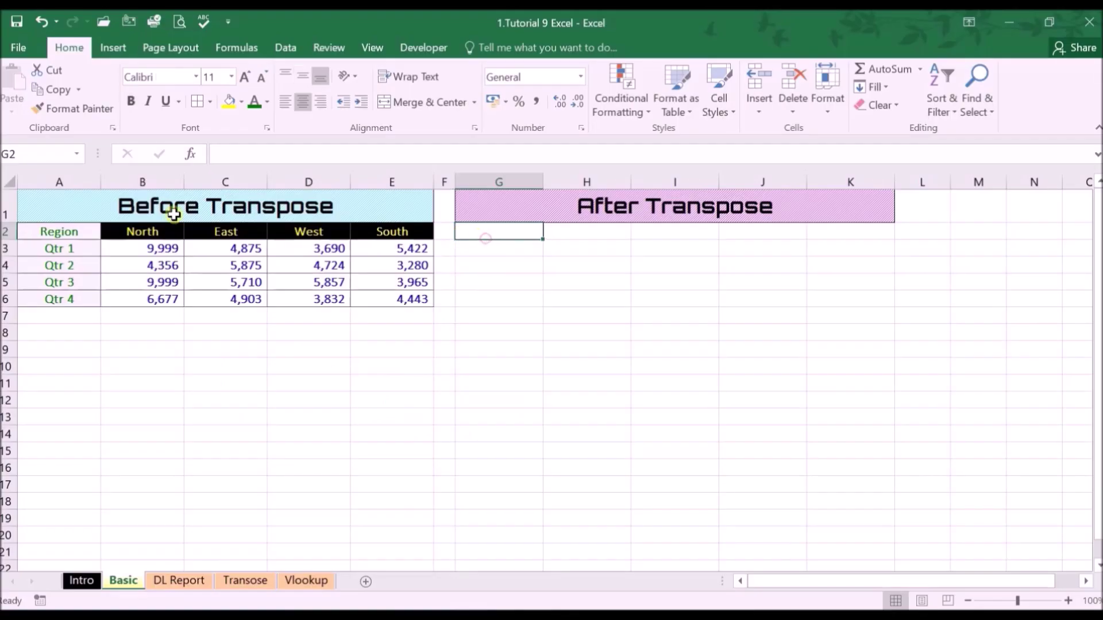
Switch to the Basic sheet with its Before Transpose table and empty After Transpose area
click(170, 213)
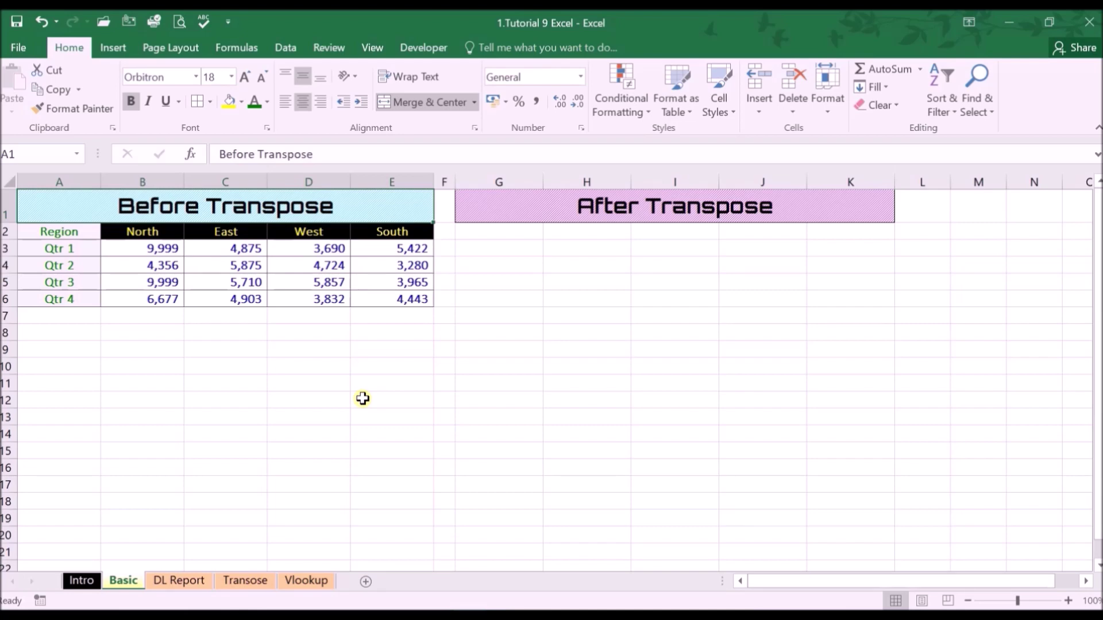
Copy A2:E6 and paste it into G2 as links with Paste Special > Paste Link
drag(74, 232, 394, 297)
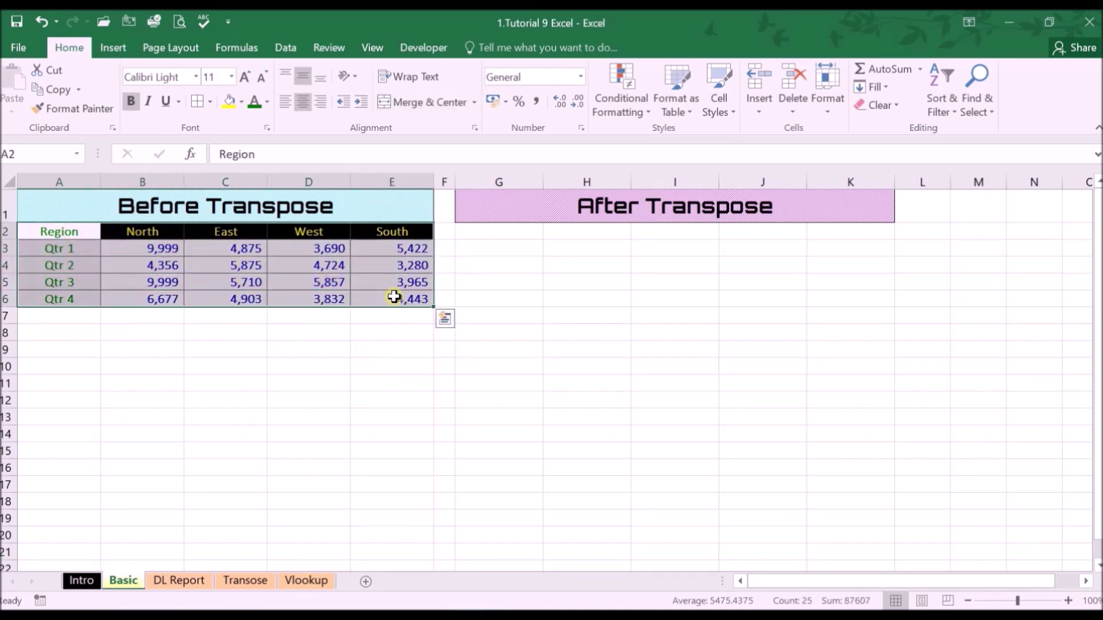
key(ctrl+c)
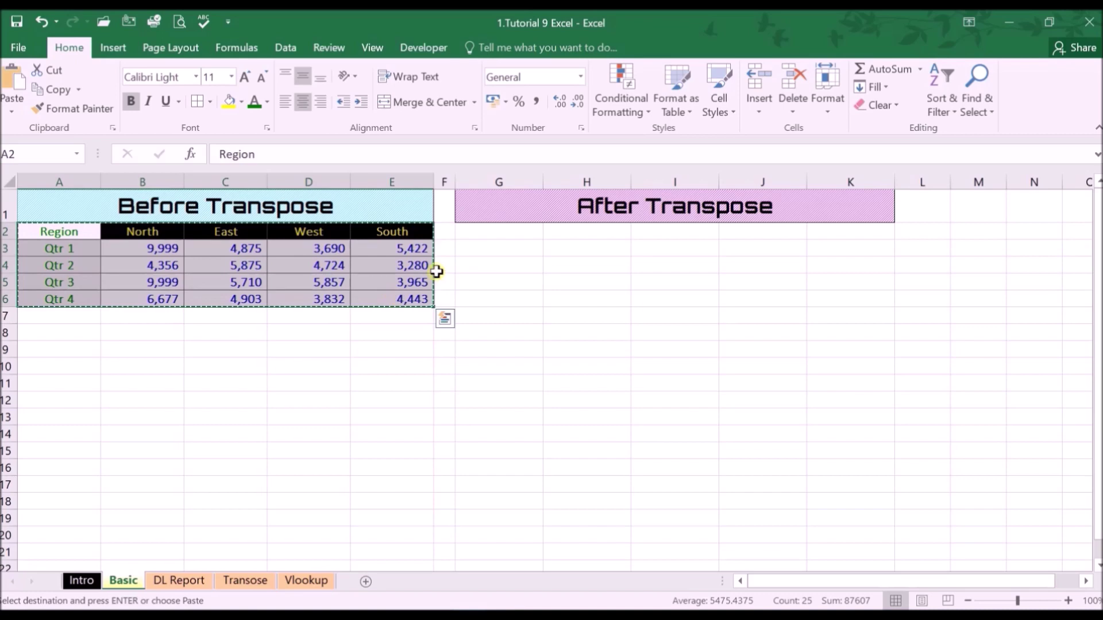
click(482, 231)
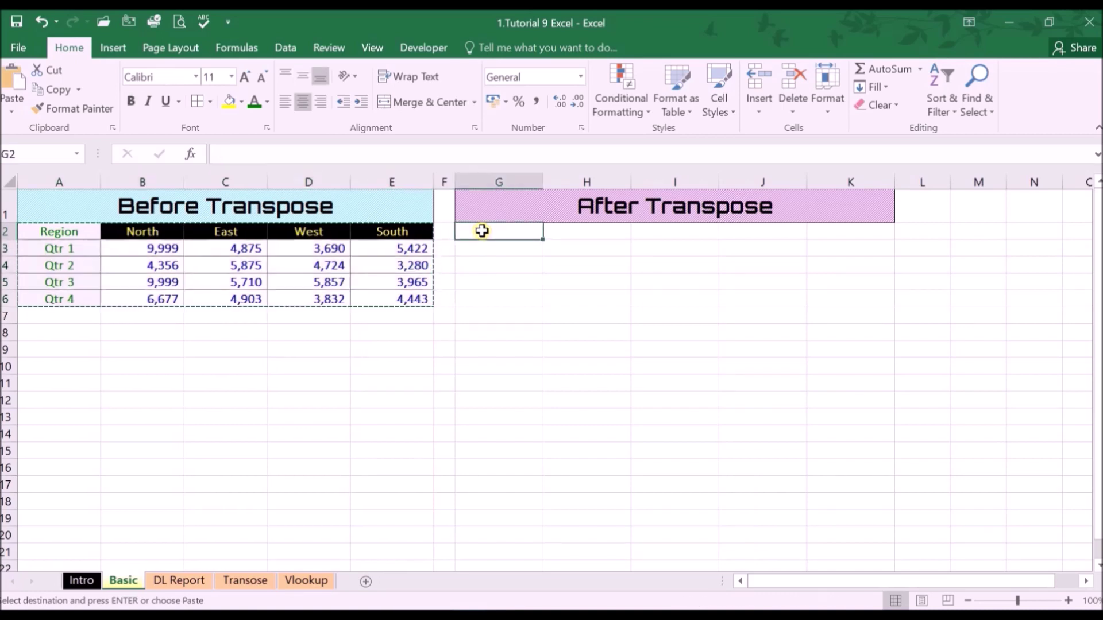
right_click(481, 231)
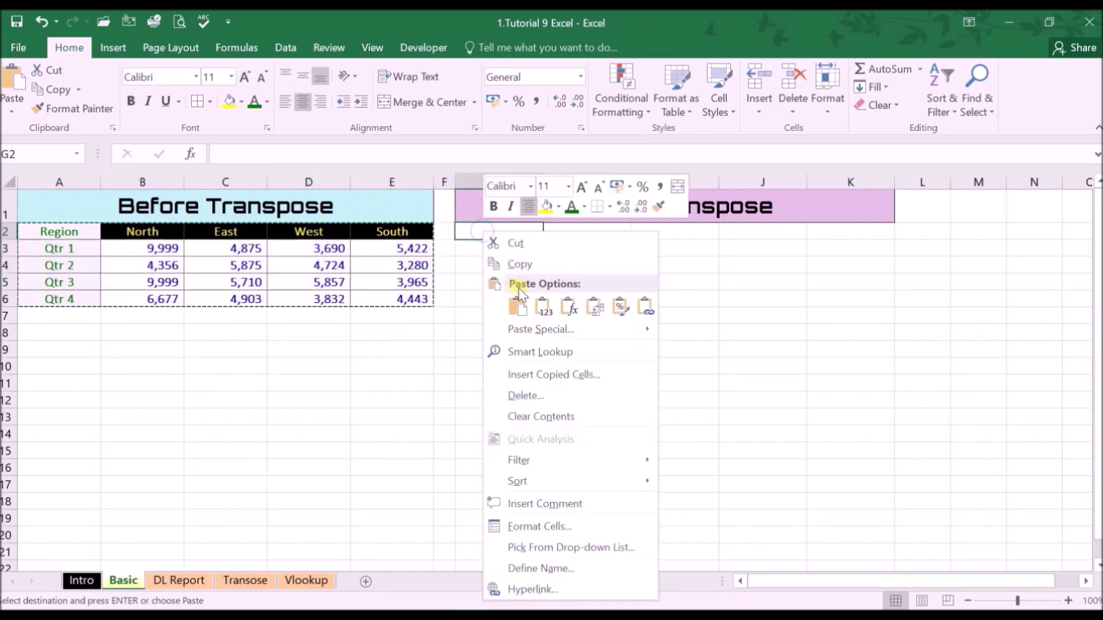
click(529, 329)
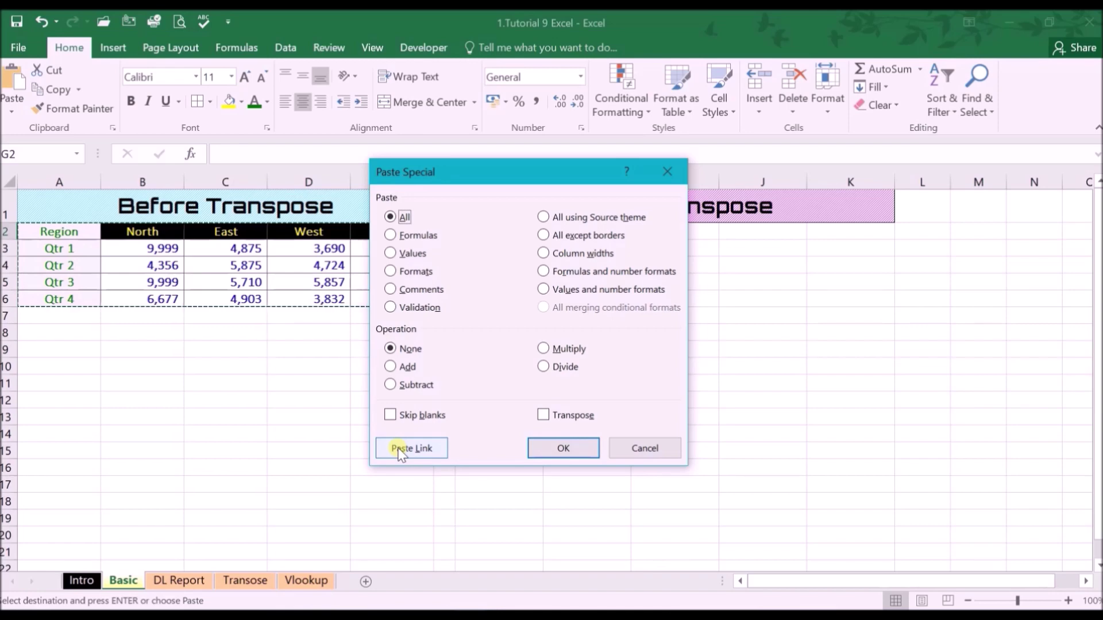
click(400, 450)
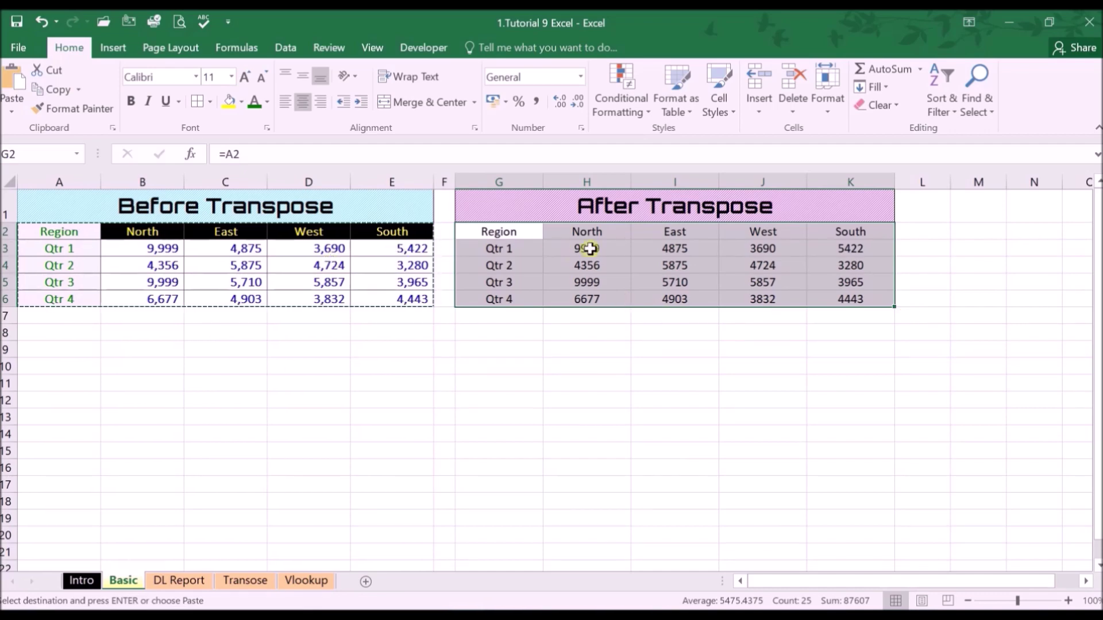
Inspect H3 and I3 to confirm they link to B3 and C3, then compare both tables
click(524, 232)
click(572, 250)
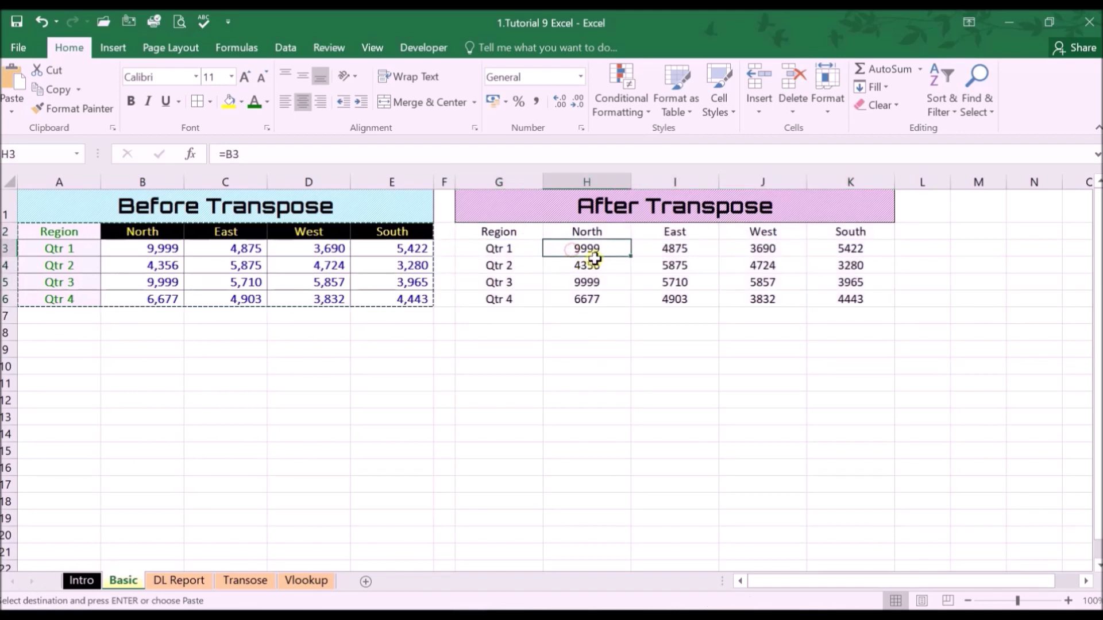
double_click(593, 258)
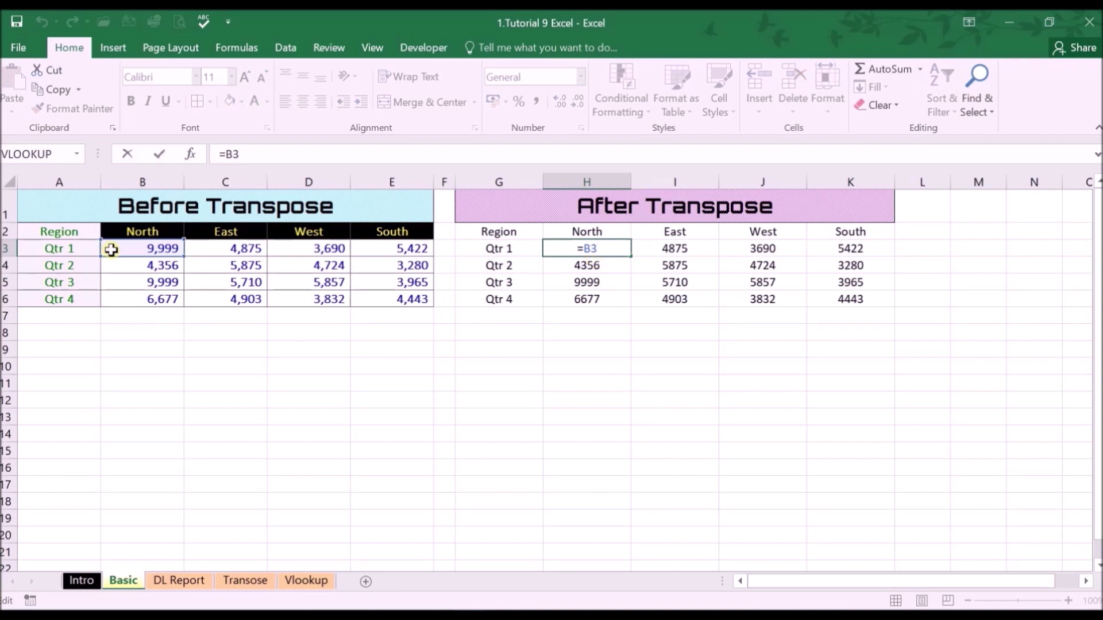
key(Escape)
click(661, 244)
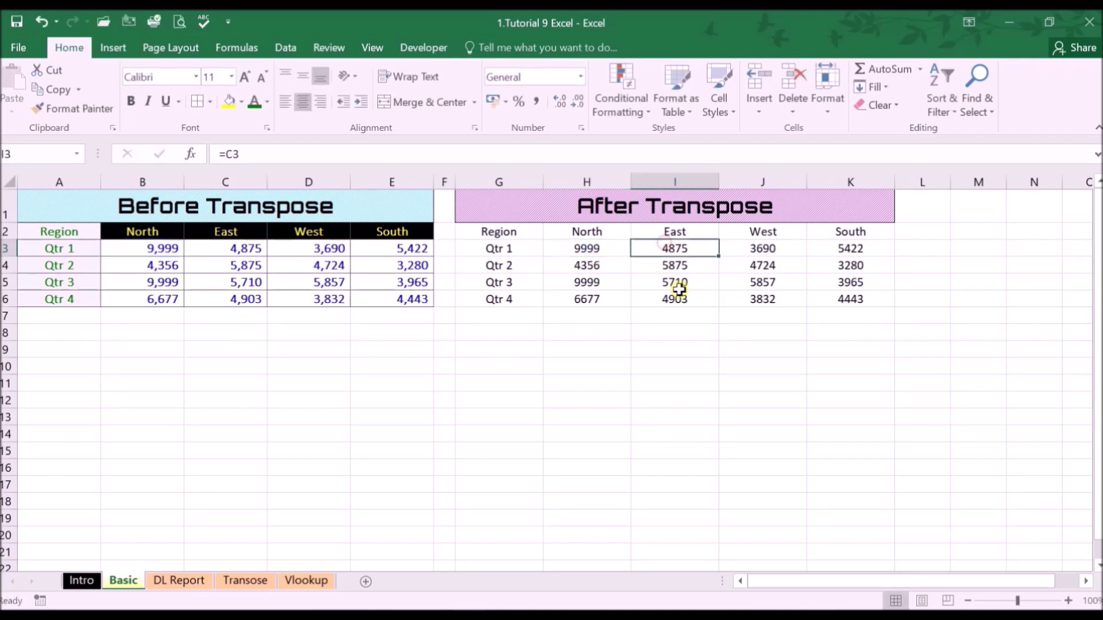
key(F2)
key(Escape)
drag(54, 233, 396, 299)
drag(488, 231, 829, 295)
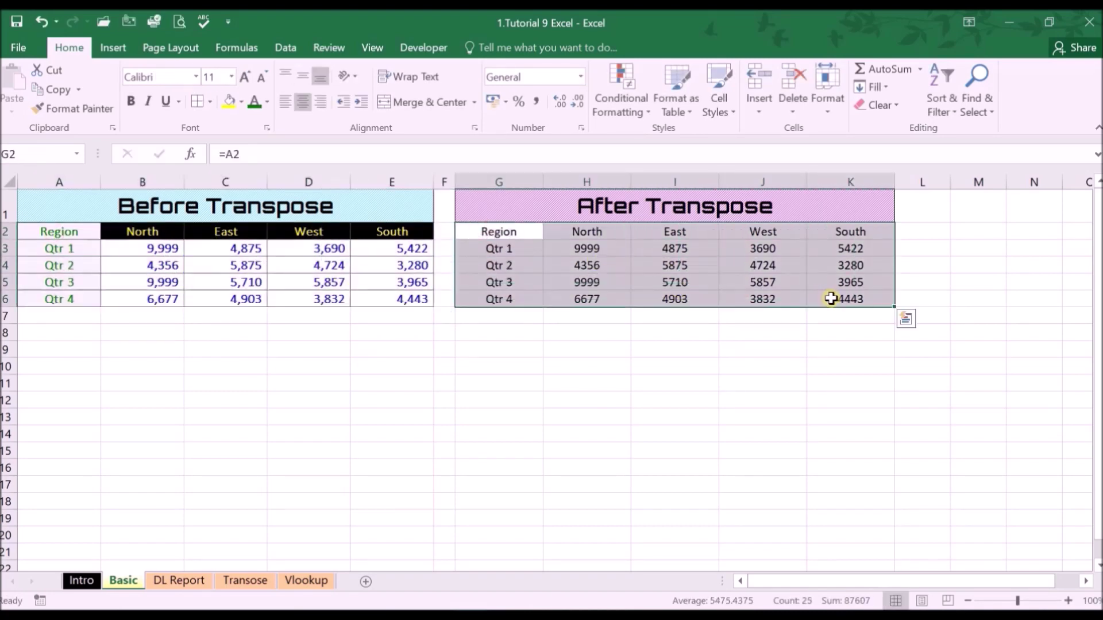
click(571, 248)
Change B3 to 6677, confirm H3 updates, and reselect the linked block G2:K6
click(162, 253)
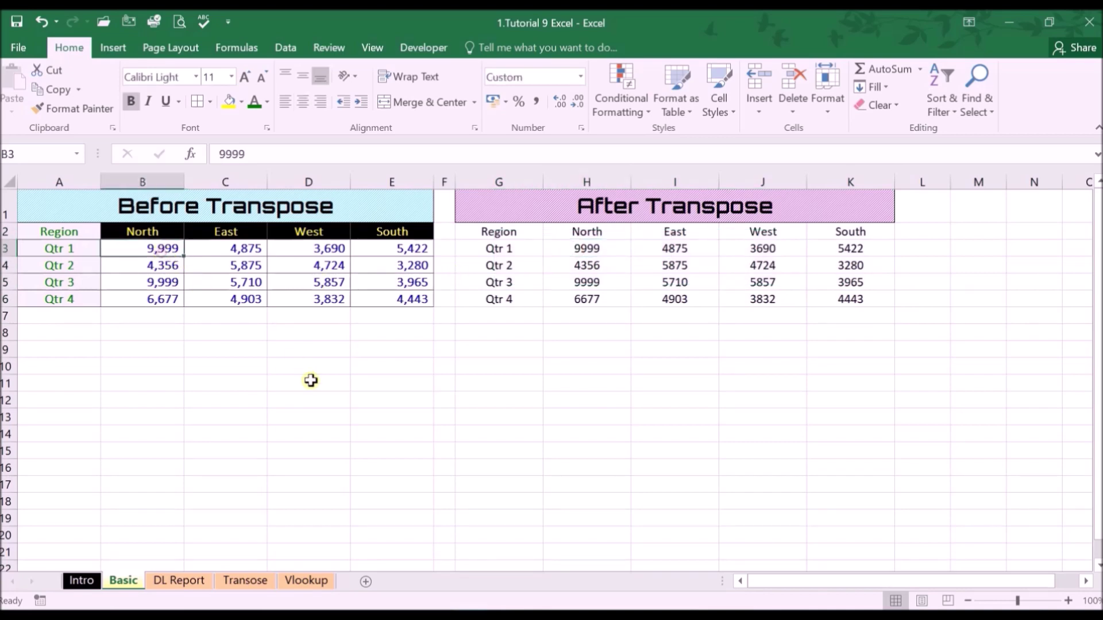
text(6677)
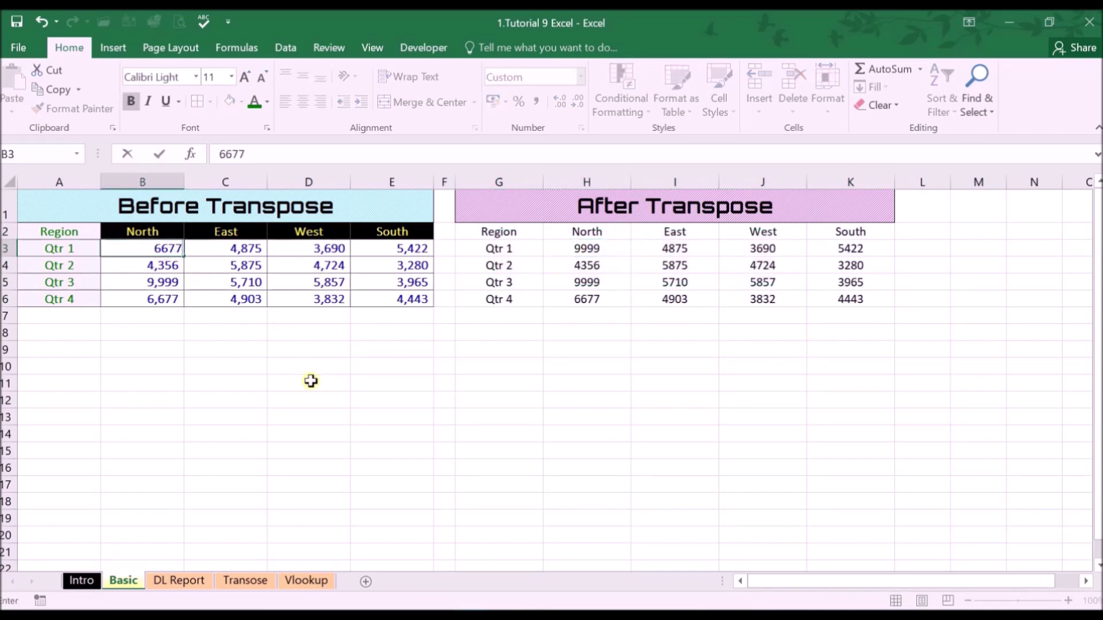
key(Return)
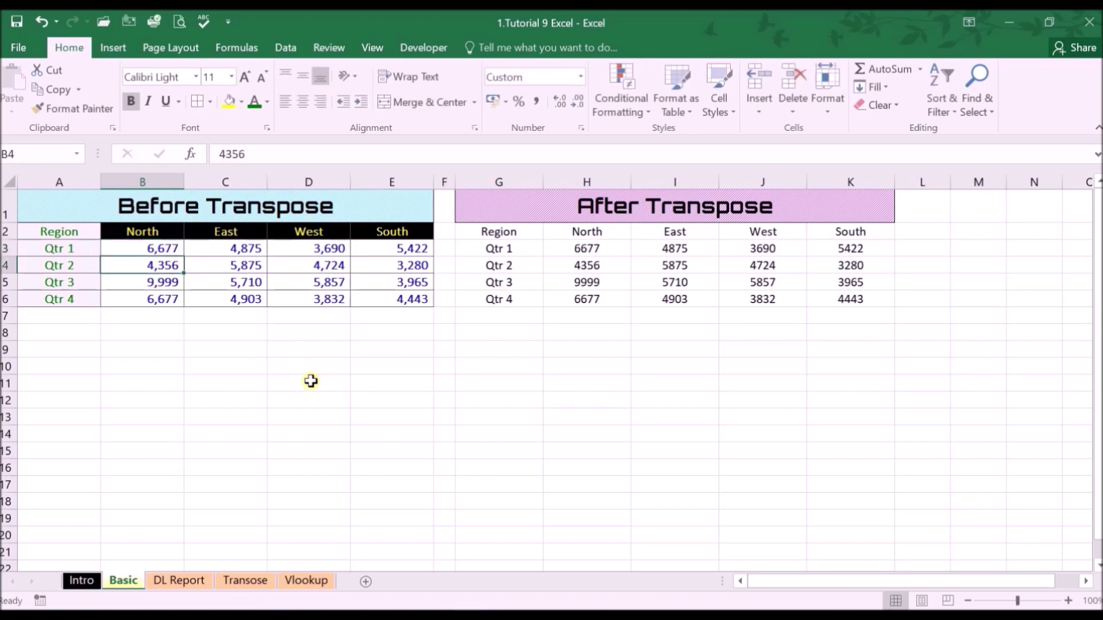
click(609, 248)
drag(520, 231, 837, 295)
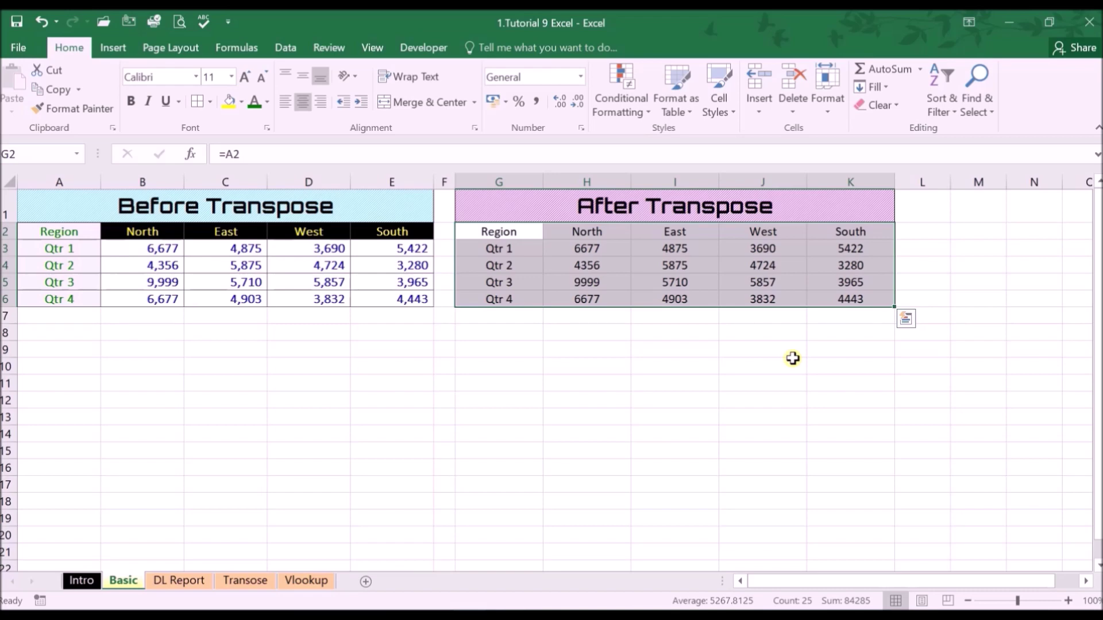
key(Escape)
Replace every = with ) in G2:K6, turning the links into text like )A2
click(618, 385)
key(ctrl+f)
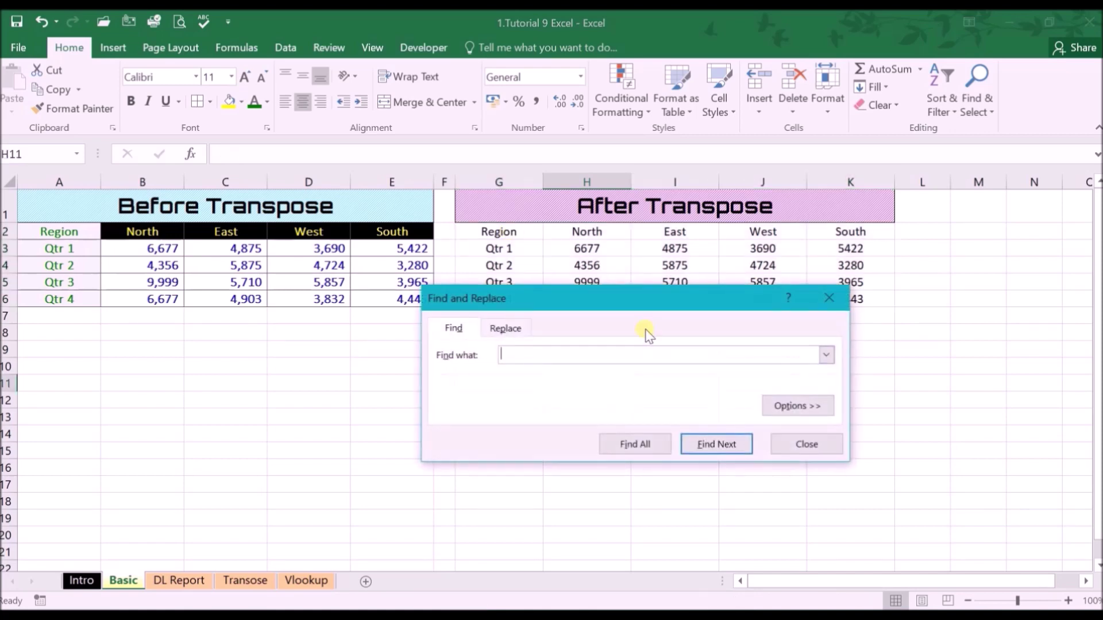
drag(662, 300, 709, 336)
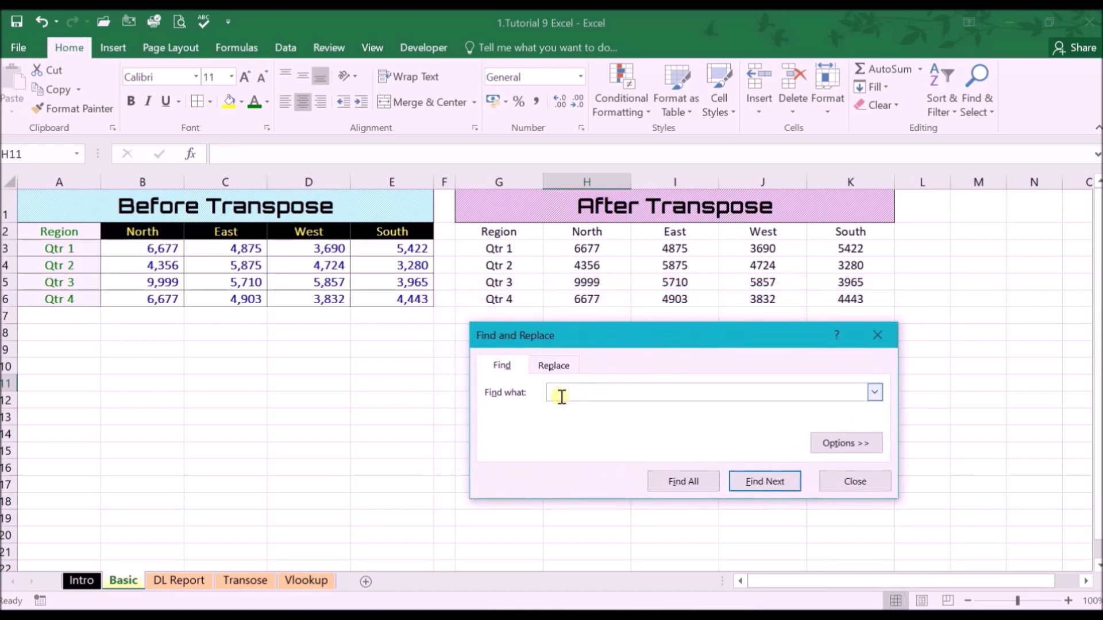
text(=)
click(554, 366)
click(559, 414)
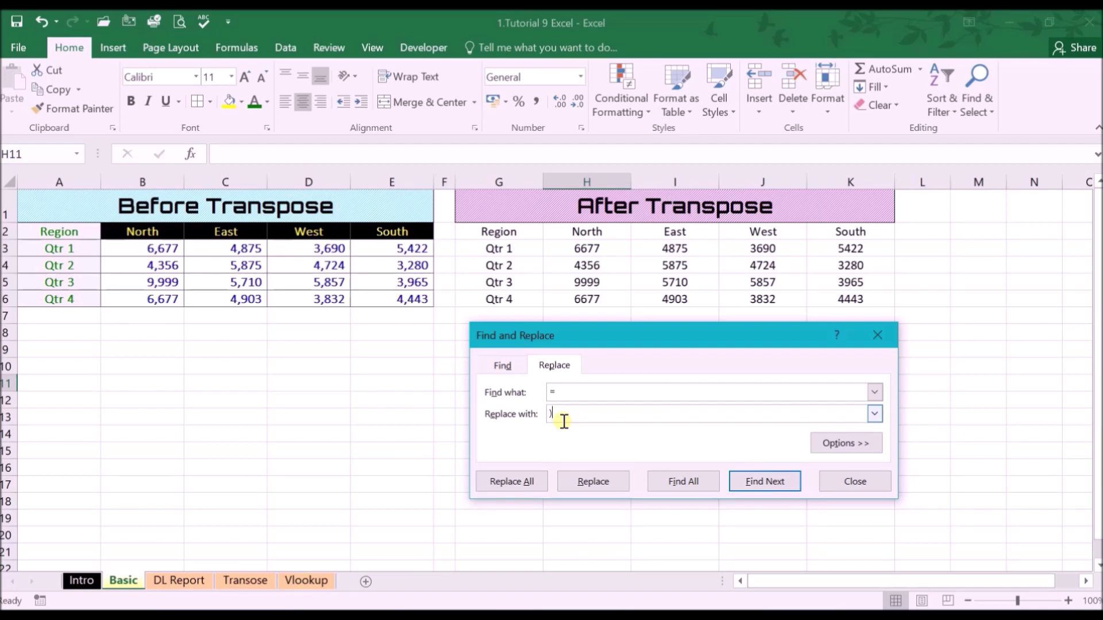
click(528, 481)
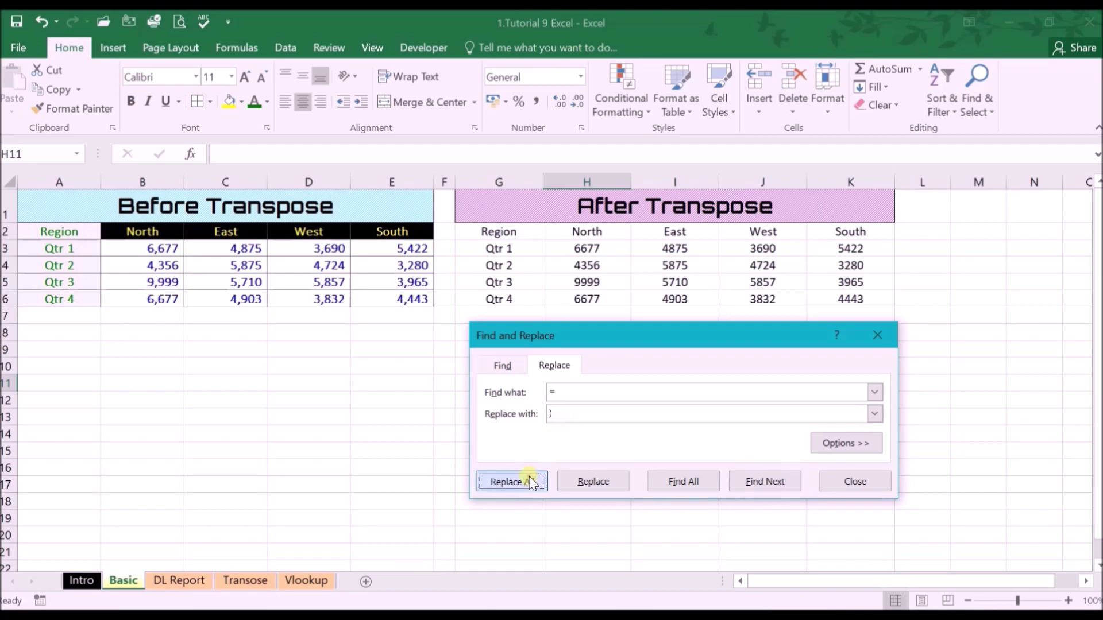
click(558, 366)
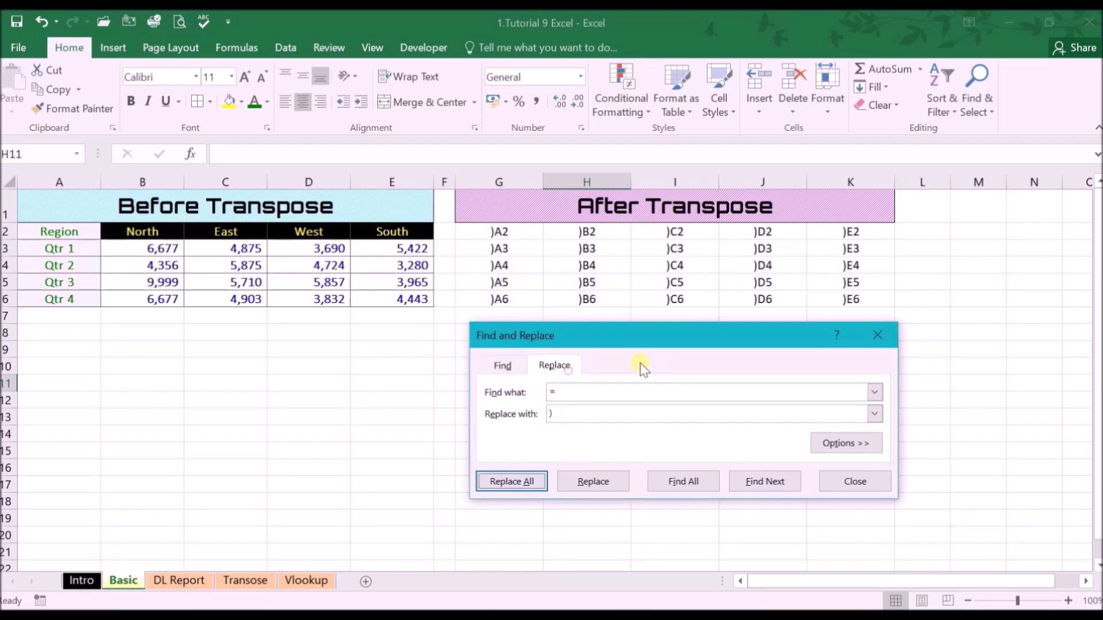
click(868, 335)
drag(491, 231, 836, 301)
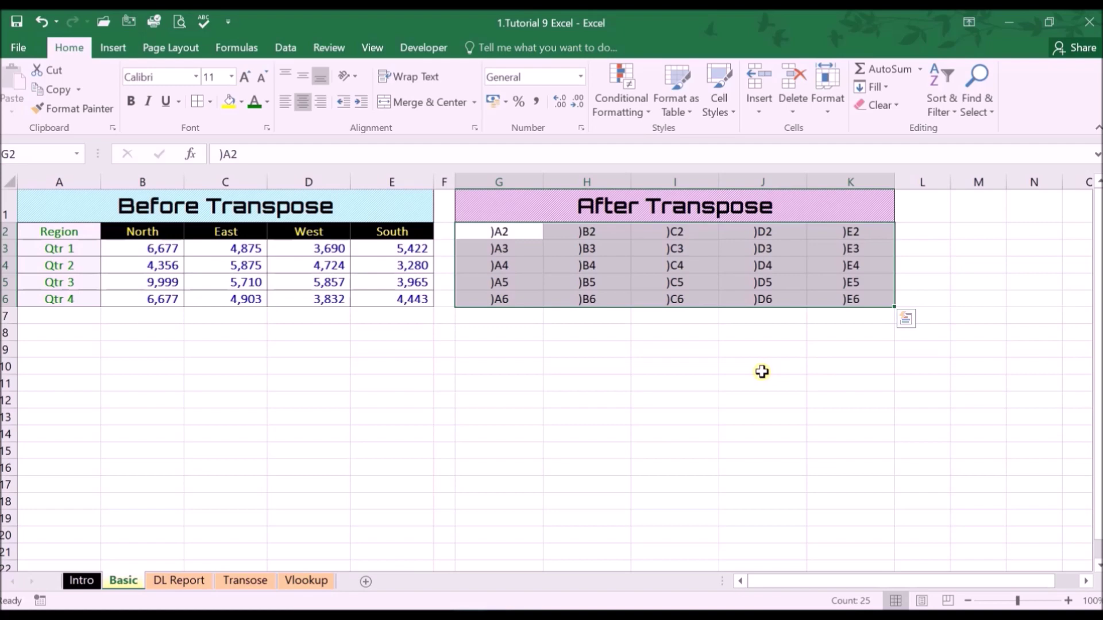
Copy G2:K6 and paste it transposed into G8:K12 via Paste Special with Transpose
key(Escape)
key(ctrl+c)
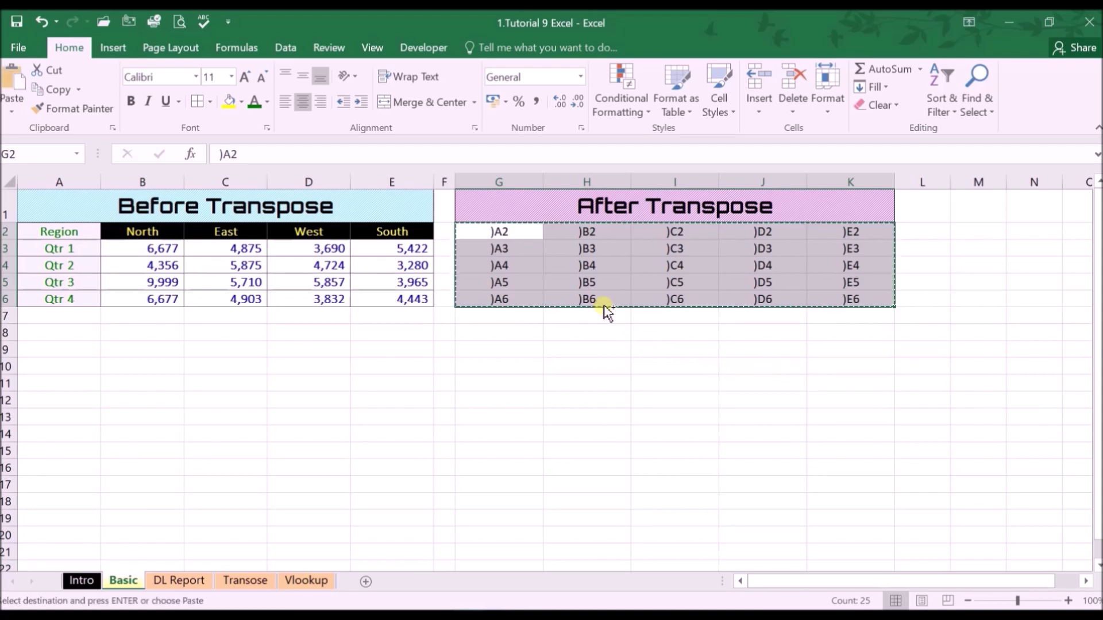
right_click(509, 332)
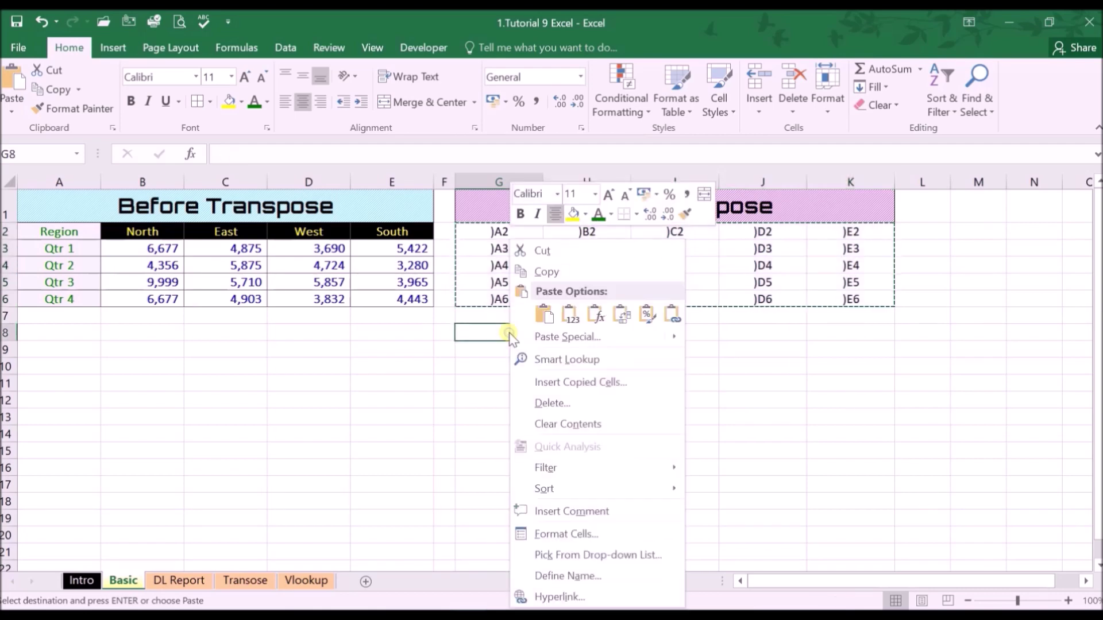
click(572, 337)
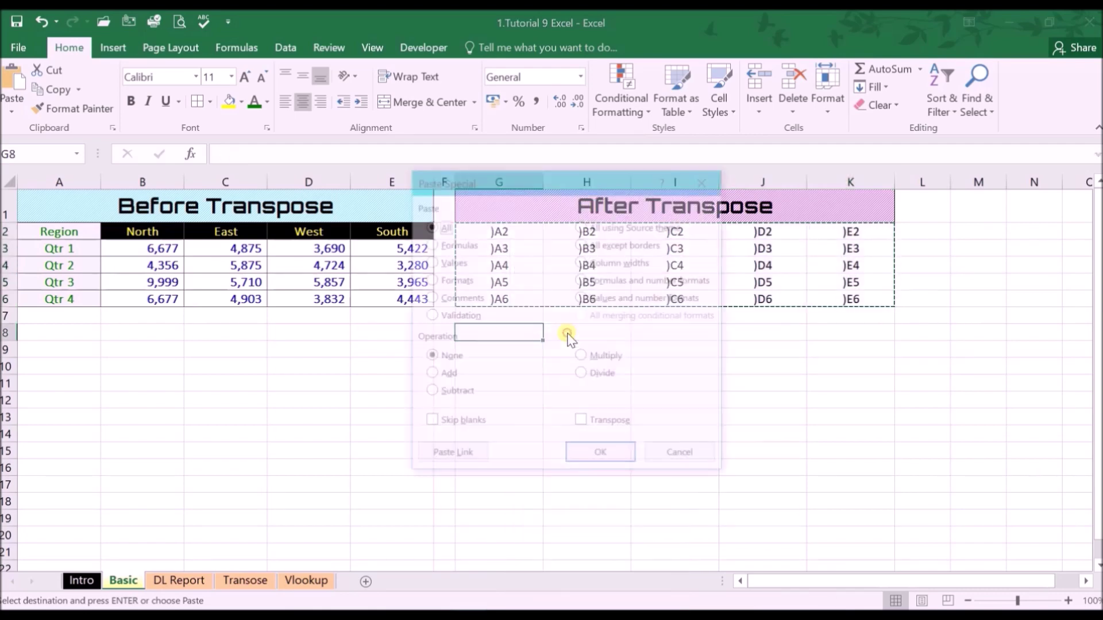
click(603, 425)
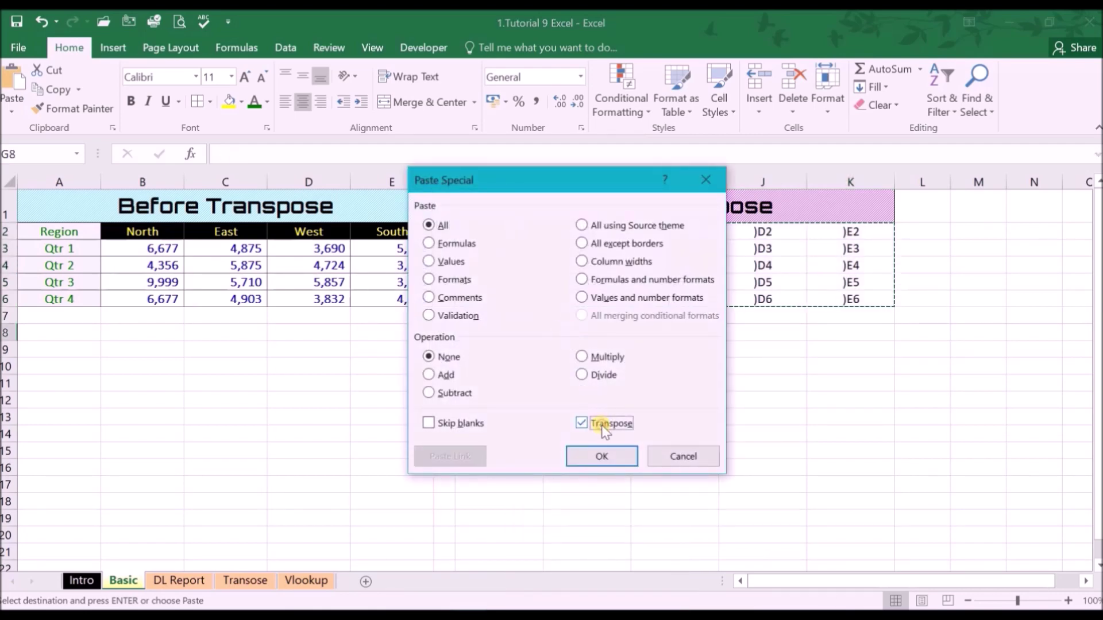
click(603, 457)
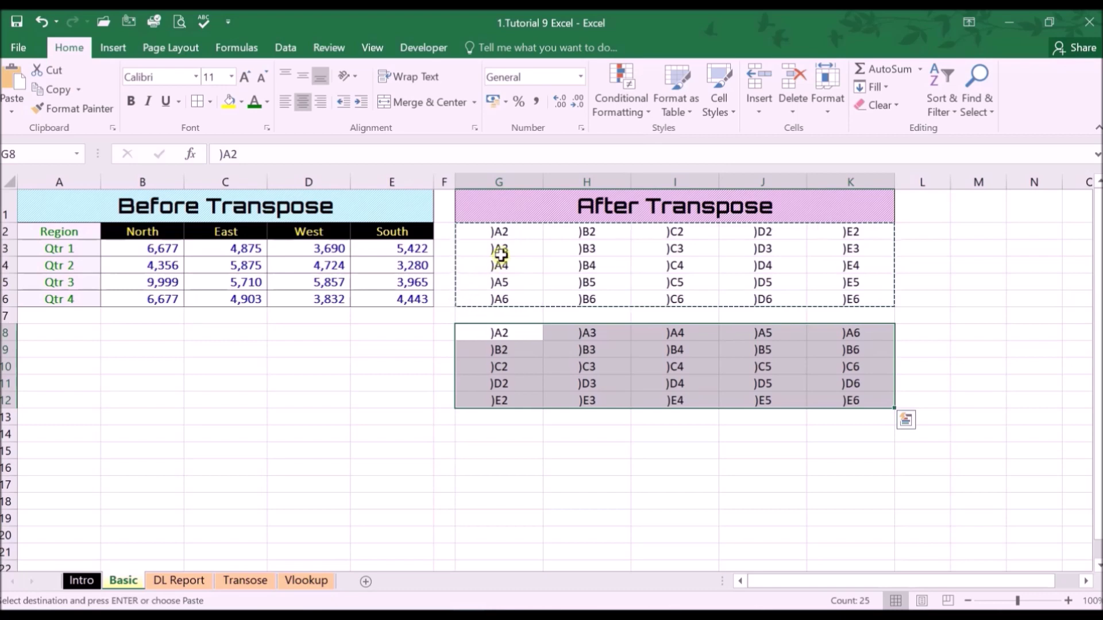
Check the text in G2, H2 and G9, and compare the original and transposed blocks
click(519, 231)
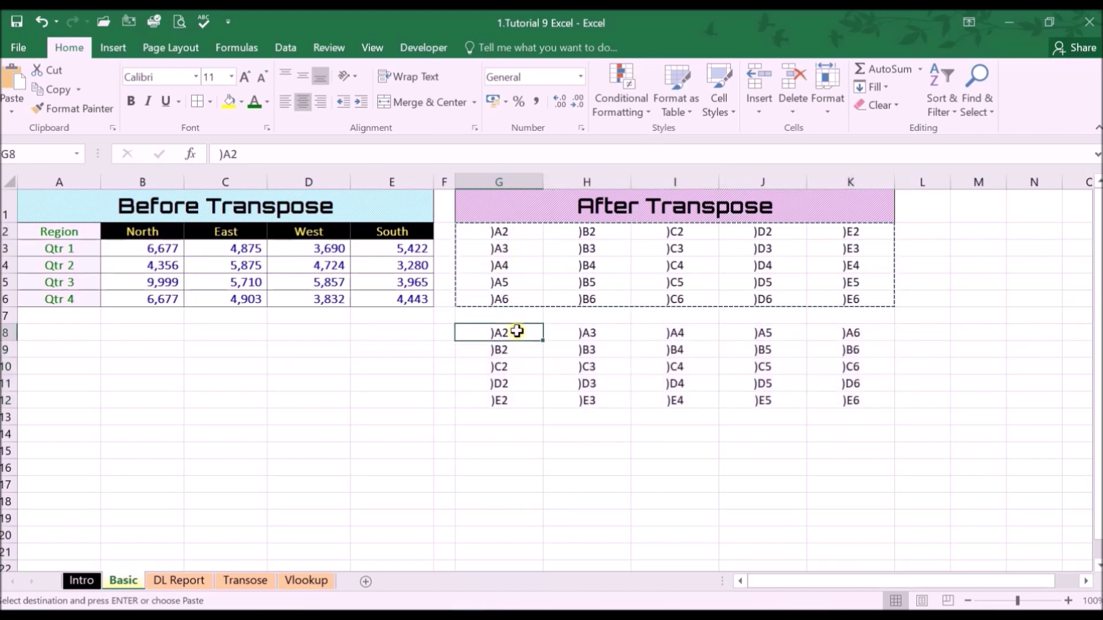
click(608, 230)
click(526, 346)
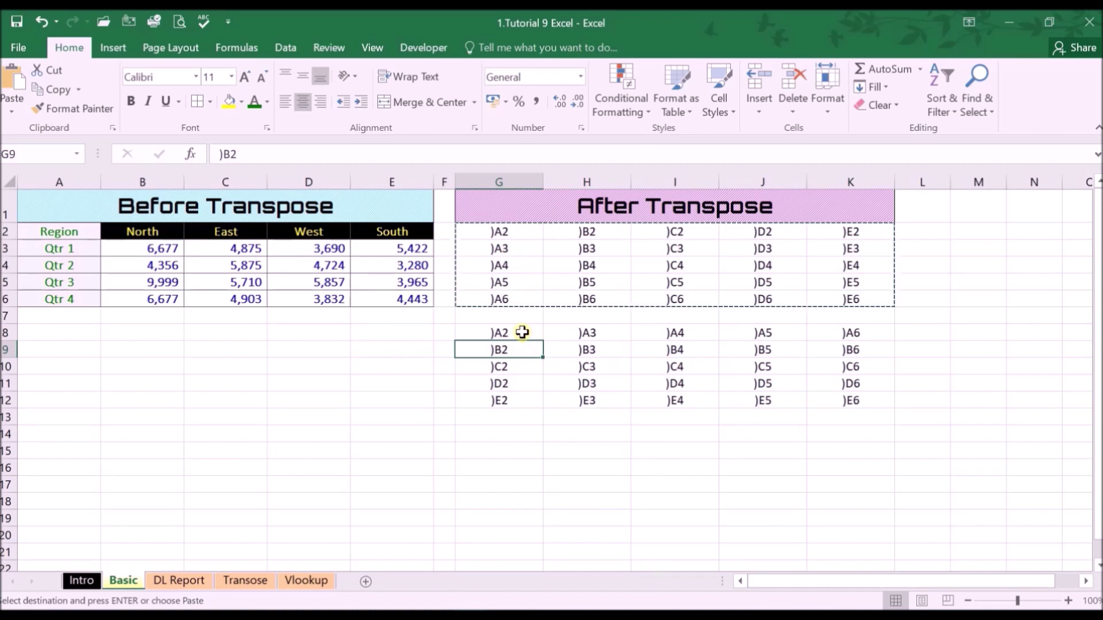
drag(522, 333, 830, 402)
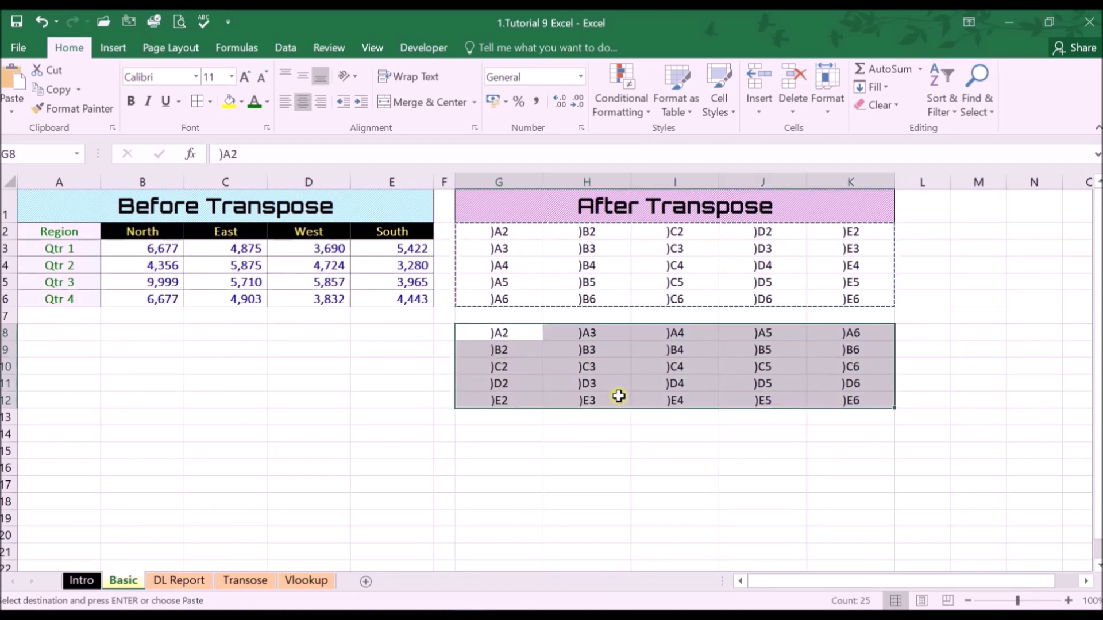
click(51, 231)
drag(52, 231, 389, 293)
drag(480, 330, 830, 403)
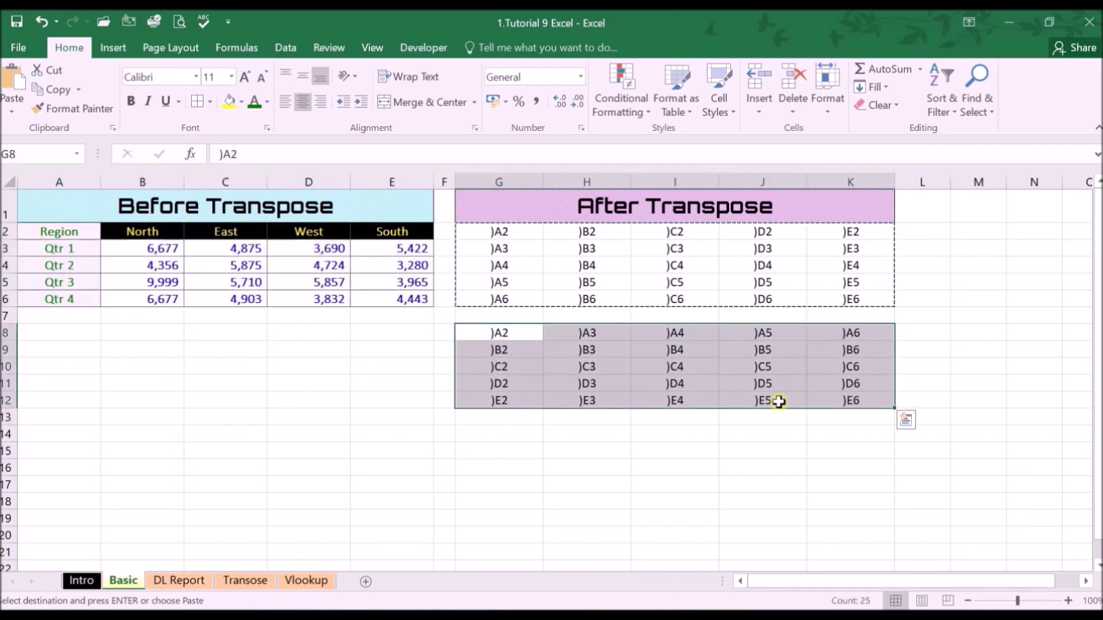
drag(475, 333, 839, 393)
Replace every ) with = in G8:K12 so all 25 cells become live links again
key(ctrl+f)
drag(666, 359, 688, 304)
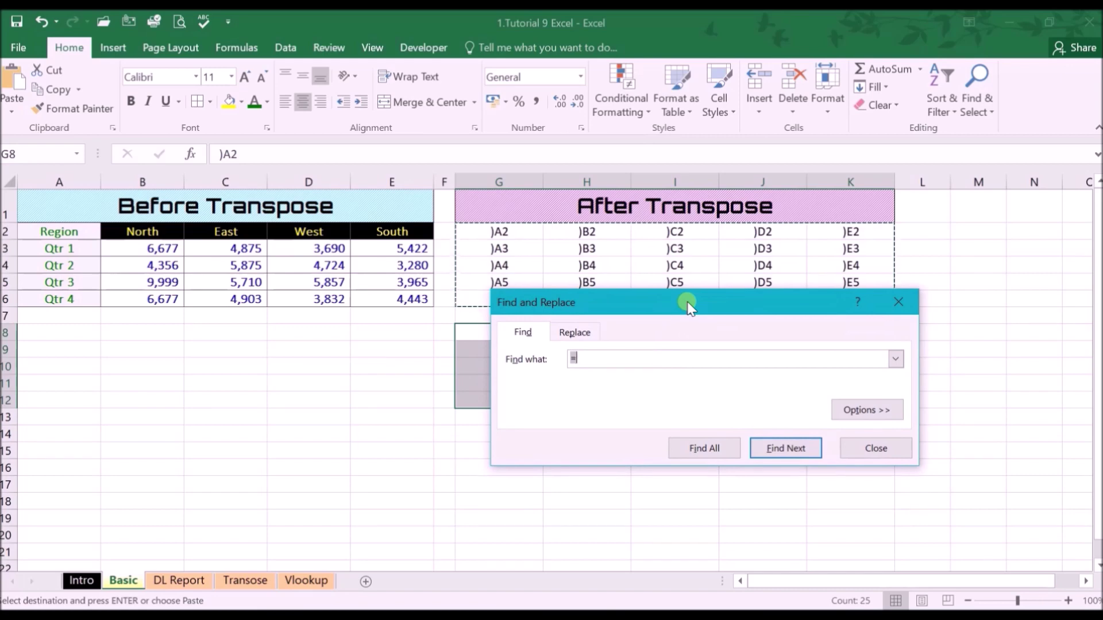
click(593, 332)
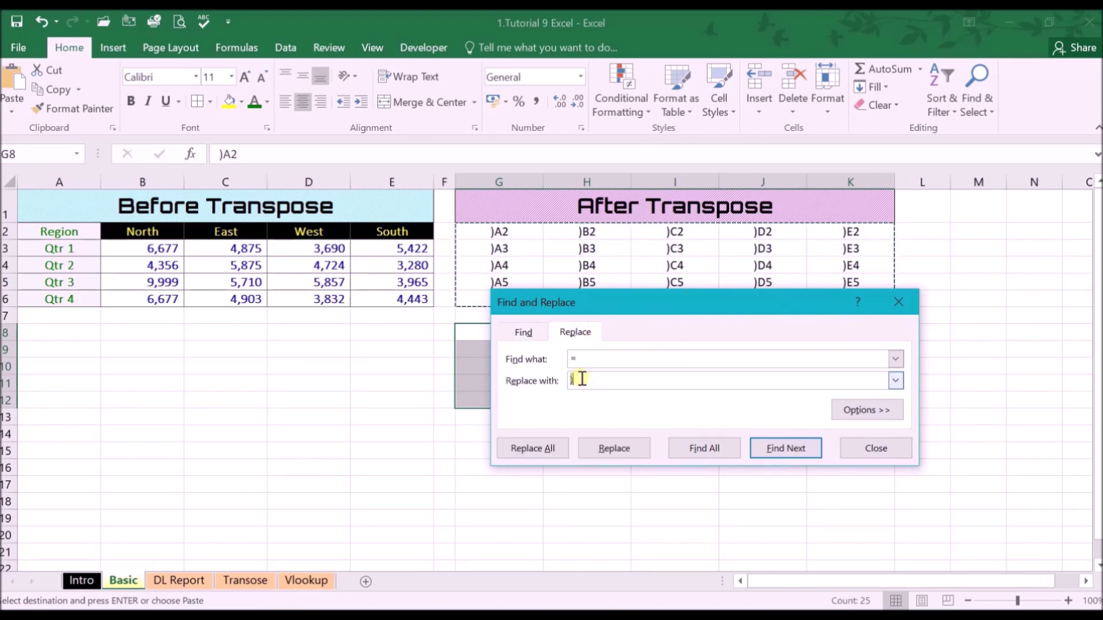
click(591, 359)
click(588, 376)
text(=)
click(549, 455)
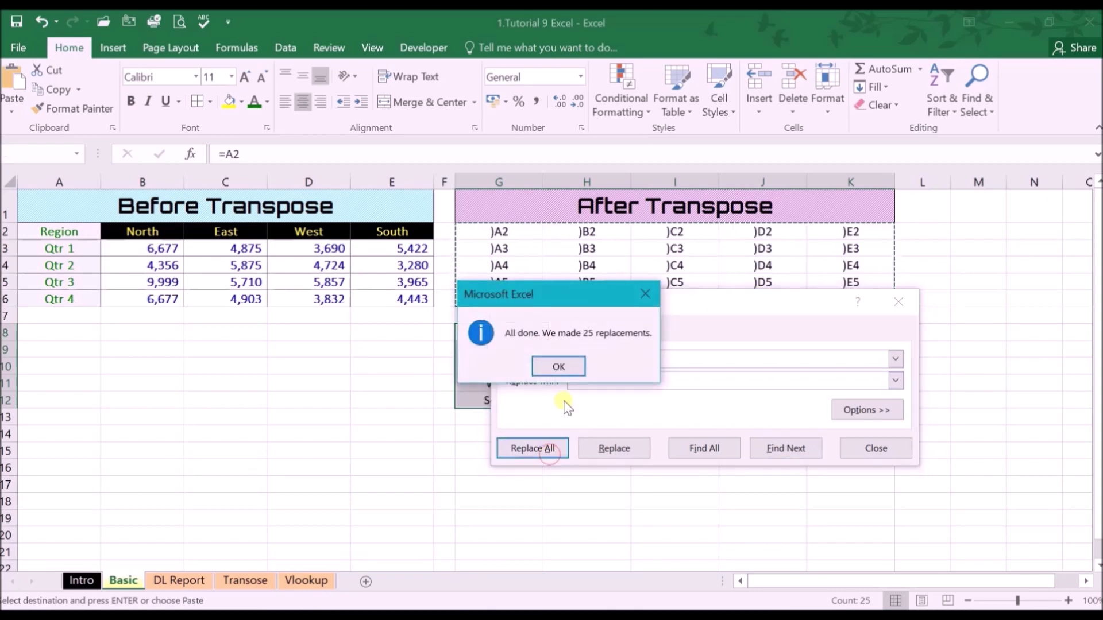
click(558, 367)
click(899, 302)
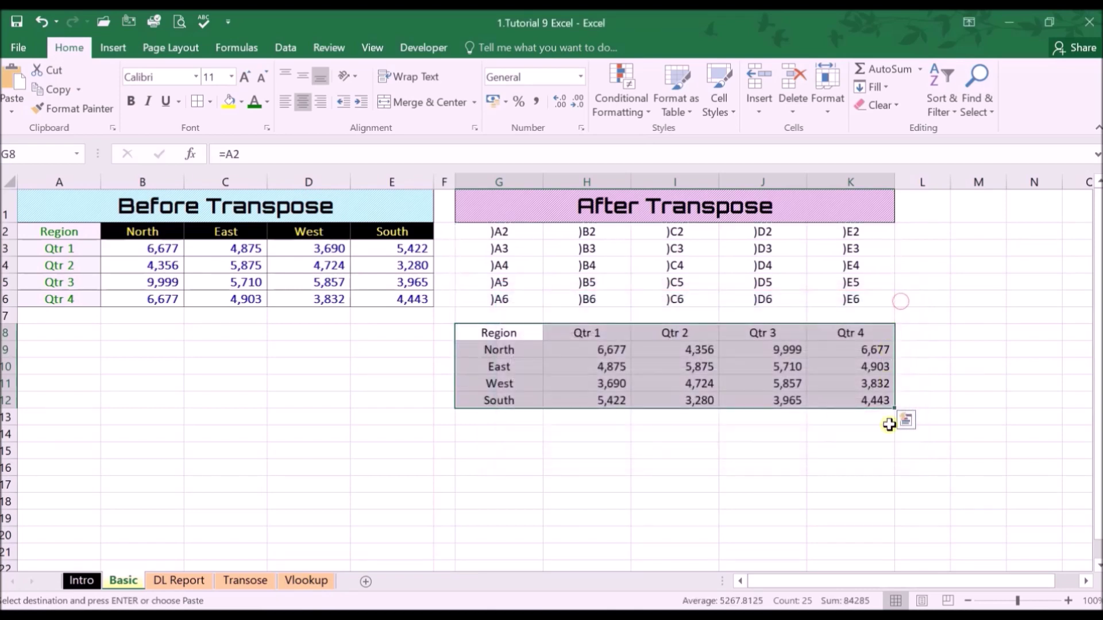
click(890, 448)
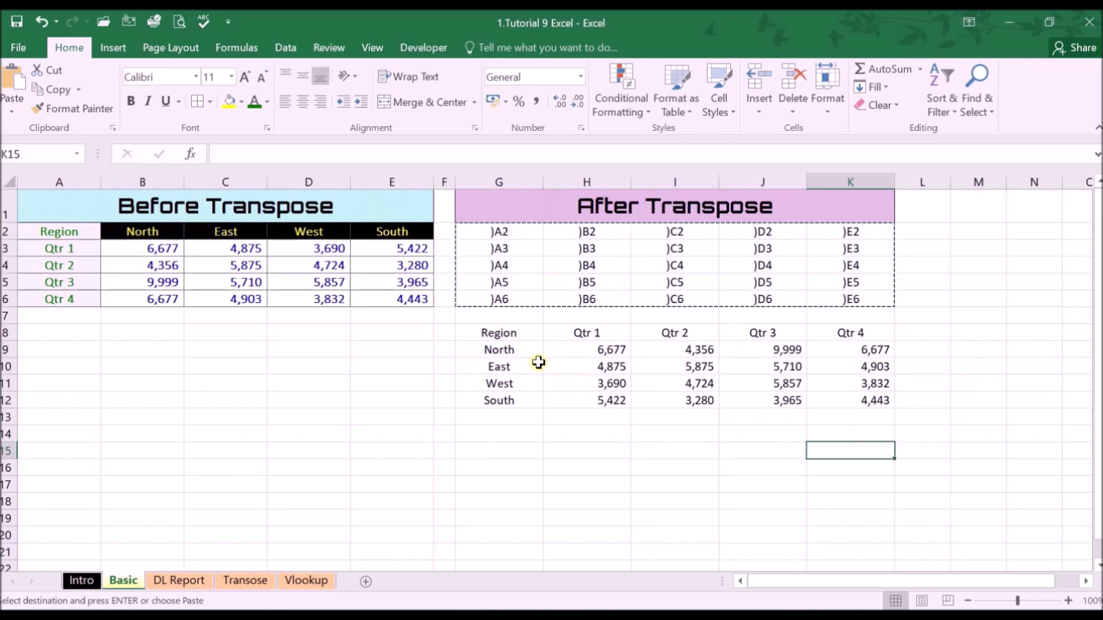
Clear the leftover )A2-style text from G2:K6
drag(58, 230, 378, 296)
drag(498, 334, 737, 380)
drag(498, 232, 851, 296)
key(ctrl+v)
key(Delete)
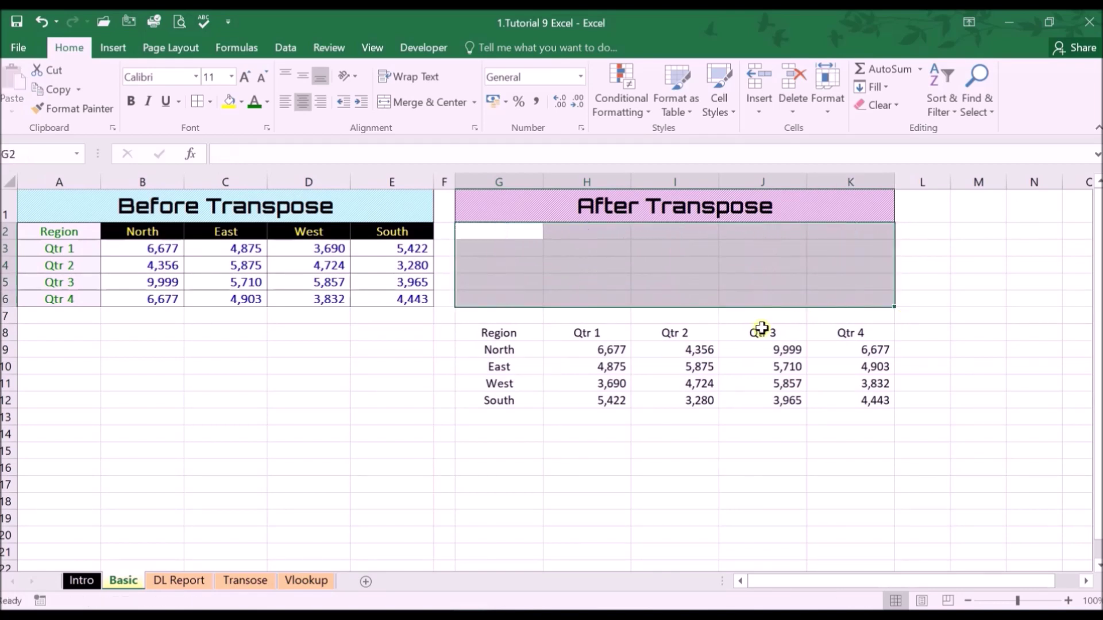
Check the =B3-style link formulas throughout the transposed table G8:K12
drag(505, 335, 819, 401)
drag(525, 341, 832, 396)
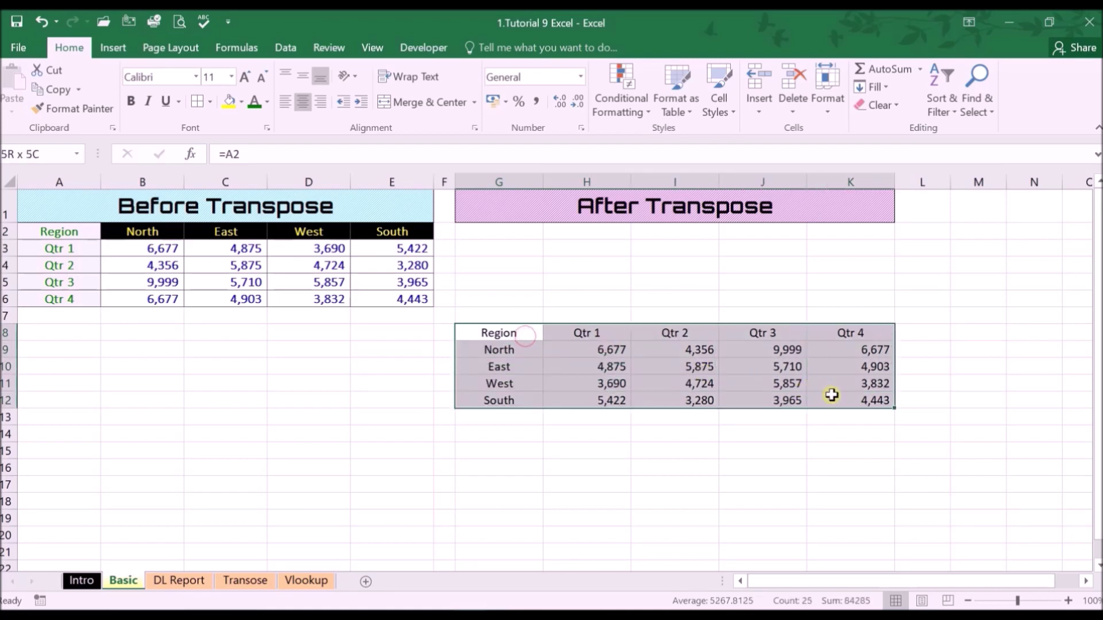
click(618, 352)
click(609, 370)
click(675, 348)
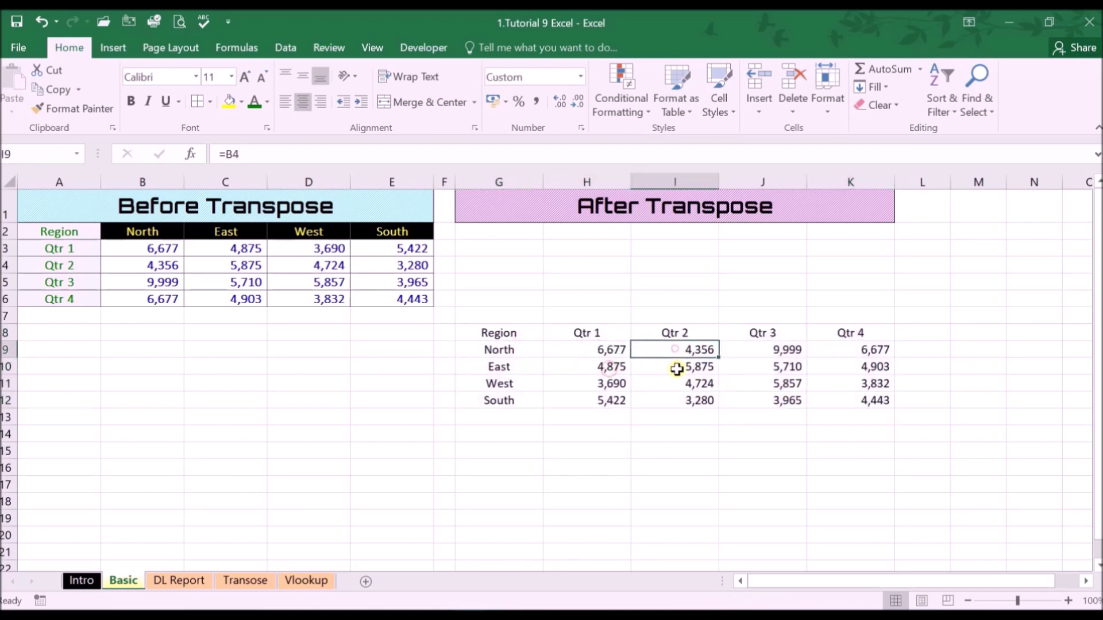
click(677, 369)
click(758, 349)
click(723, 368)
click(844, 352)
click(842, 371)
click(845, 385)
click(824, 400)
click(773, 397)
click(647, 388)
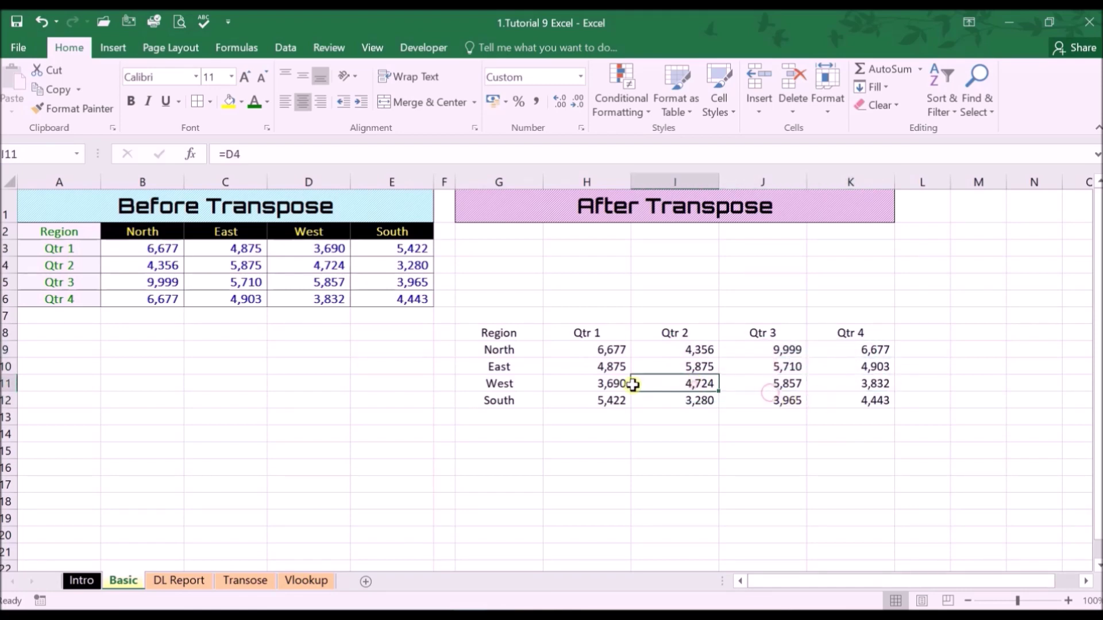
click(602, 382)
click(571, 352)
click(499, 368)
click(509, 351)
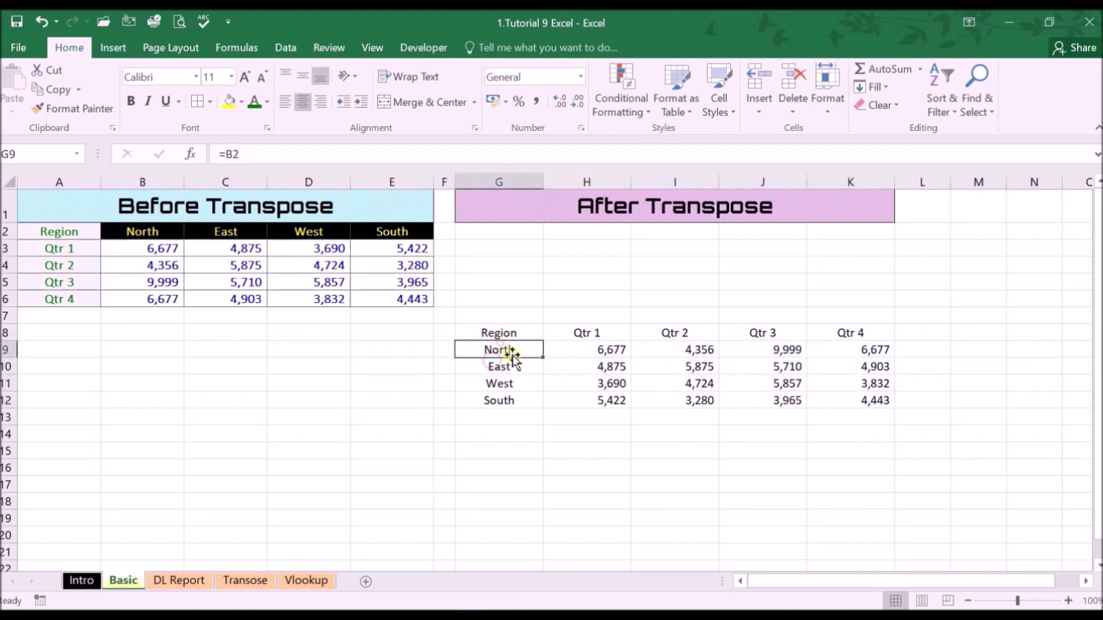
click(156, 251)
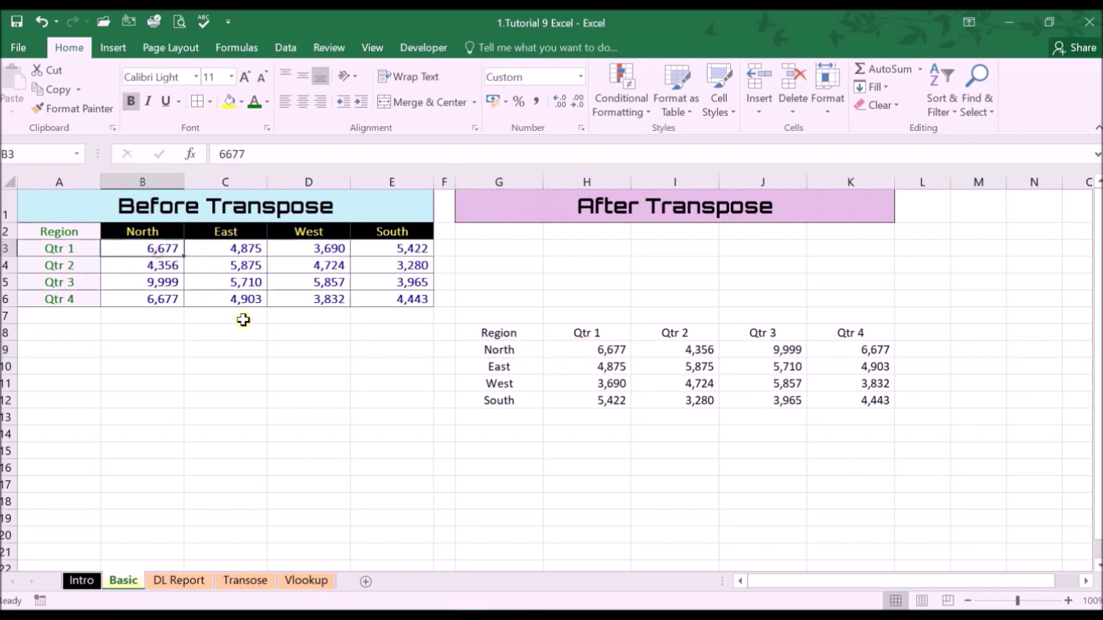
Enter 9,988 as North's Qtr 1 value in B3, then go to the DL Report sheet
text(9)
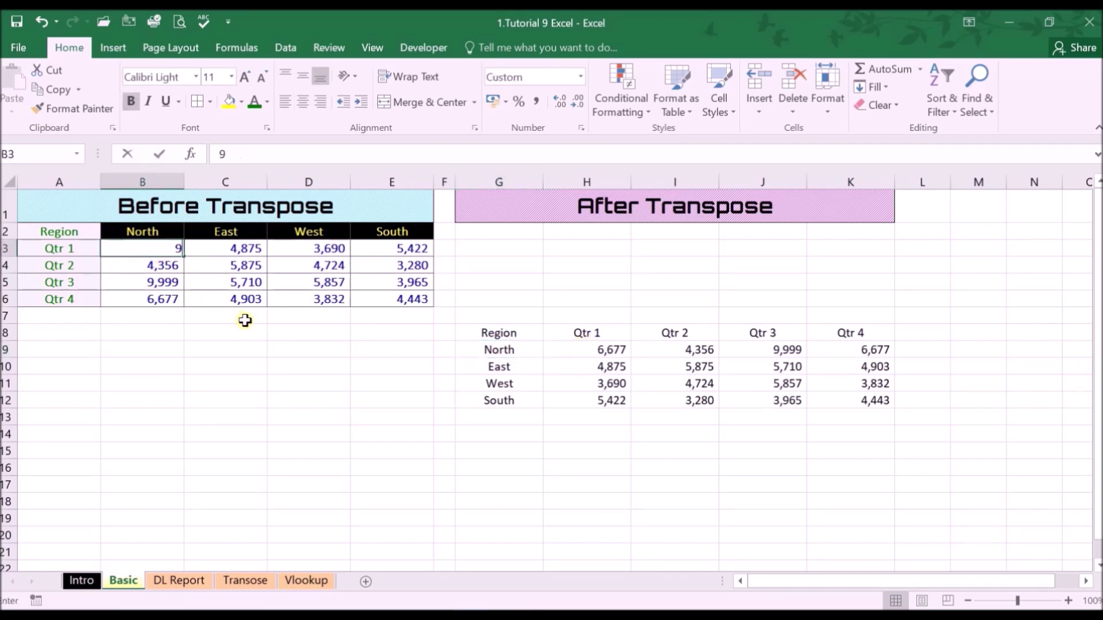
text(,988)
key(Return)
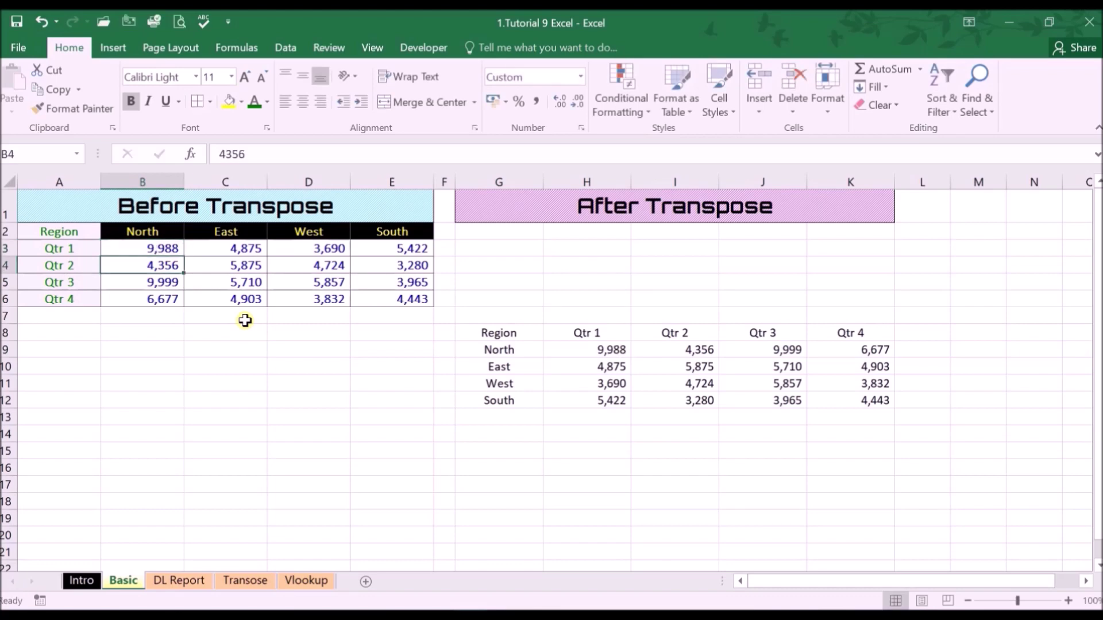
key(ctrl+Page_Down)
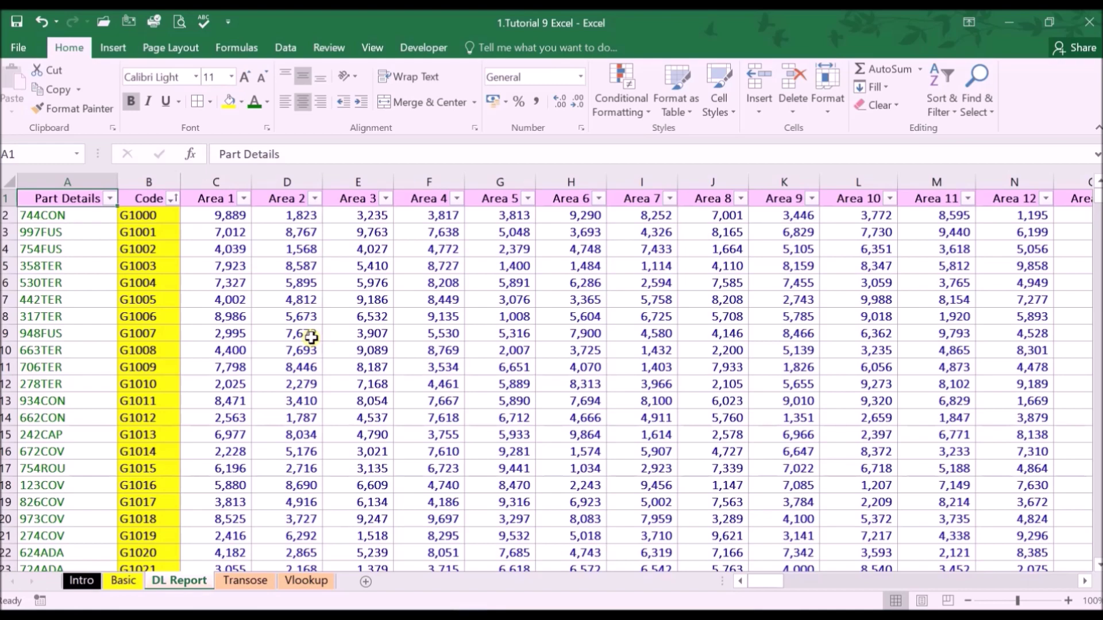
Copy all DL Report data and Paste Link it into A1 of a new sheet
key(ctrl+shift+End)
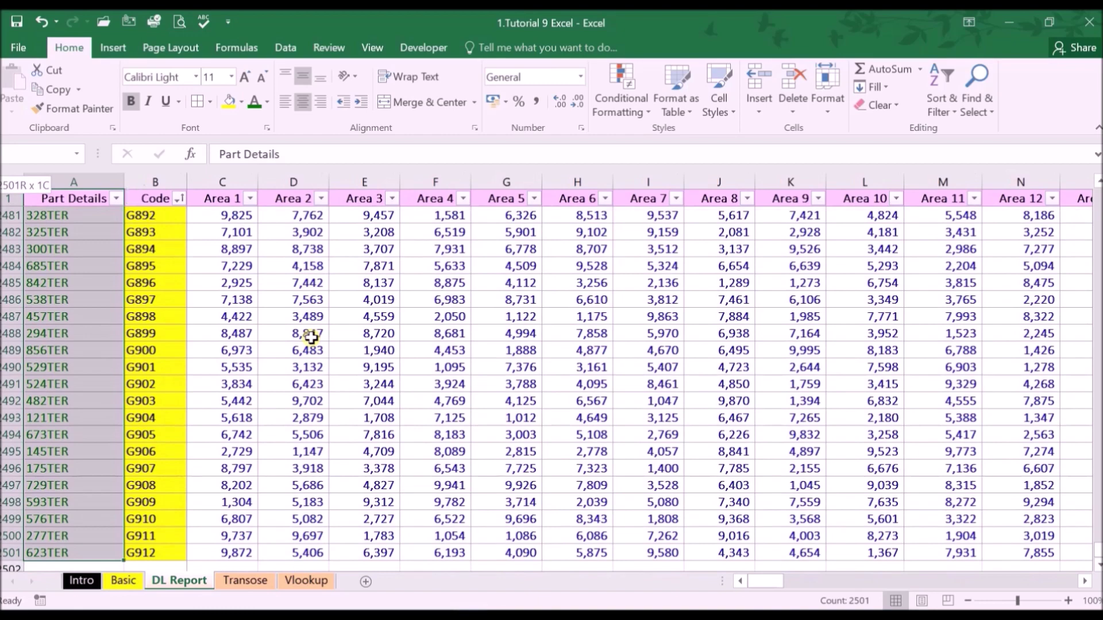
key(ctrl+c)
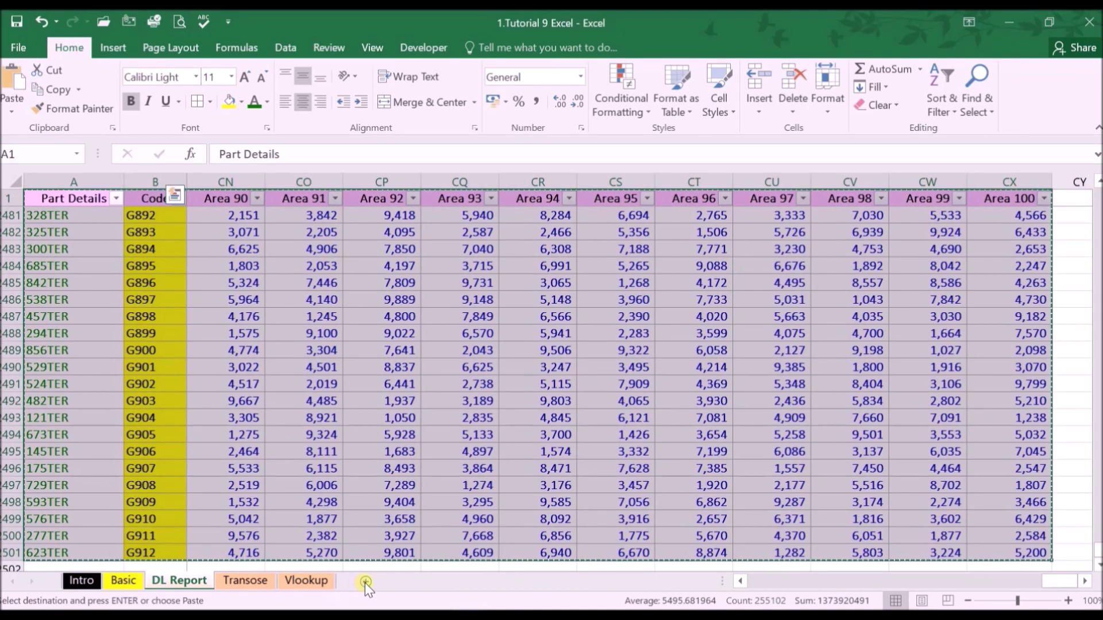
click(366, 581)
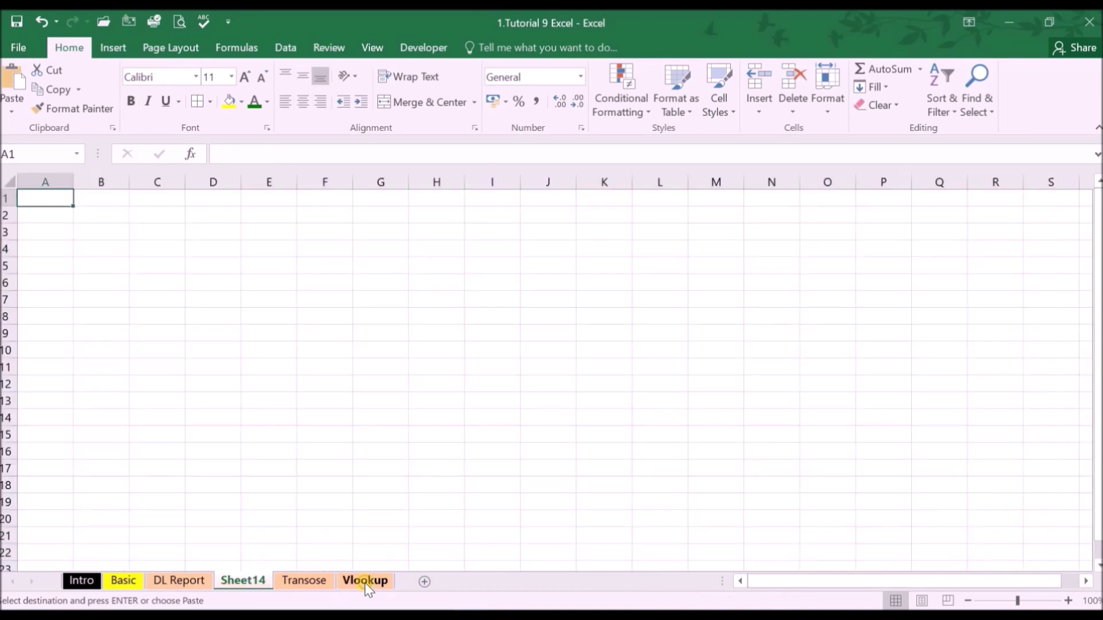
right_click(50, 197)
click(102, 295)
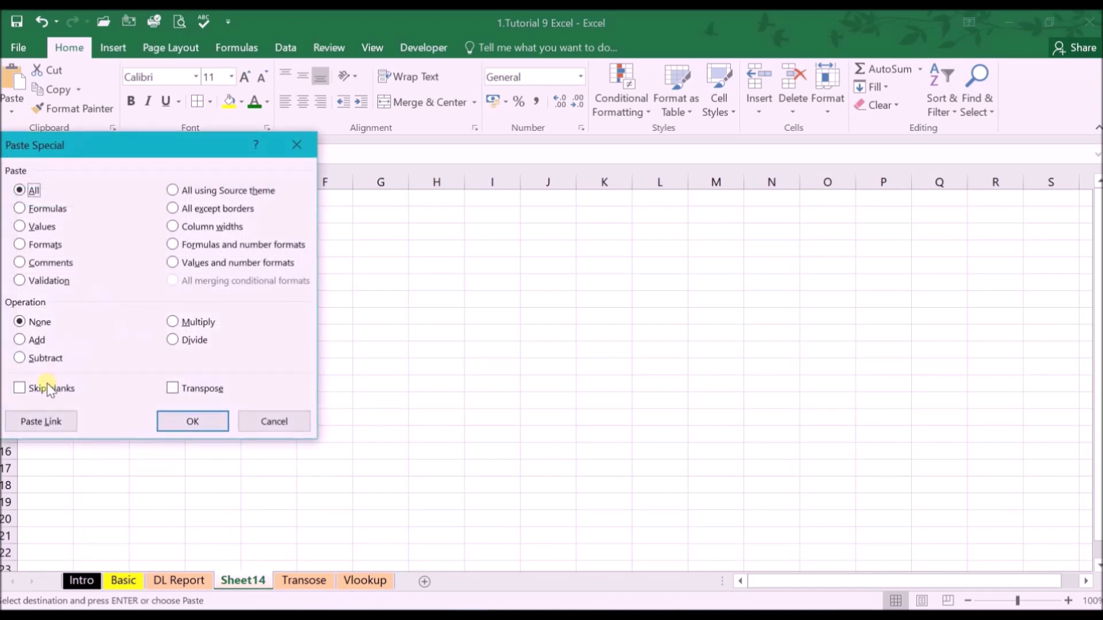
click(41, 422)
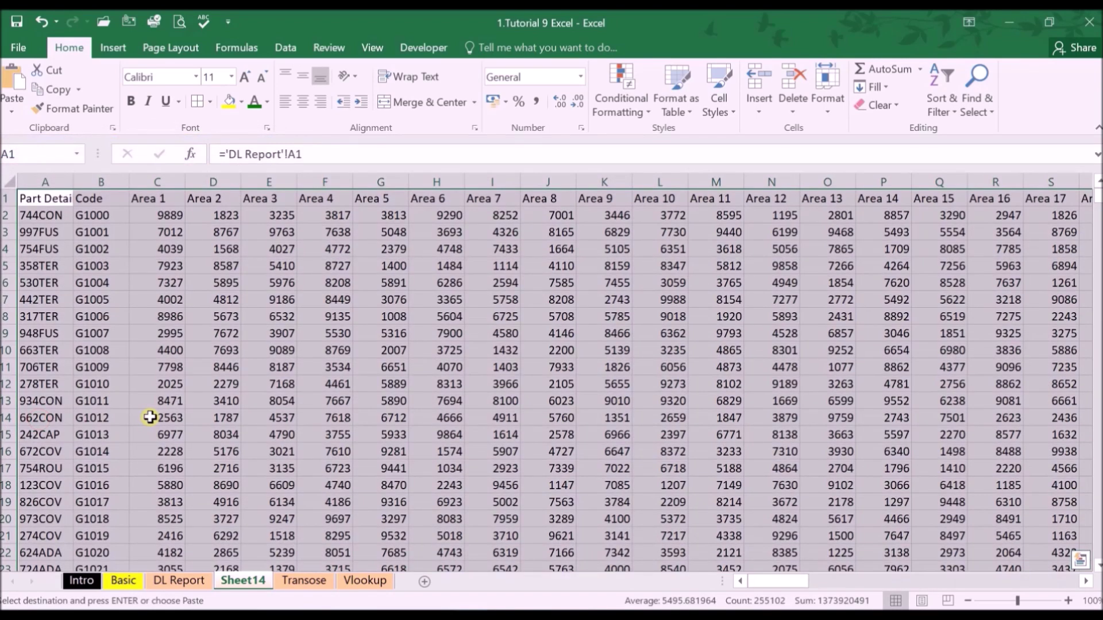
Replace every '=' with ')' on Sheet14, turning the links into plain text
key(ctrl+f)
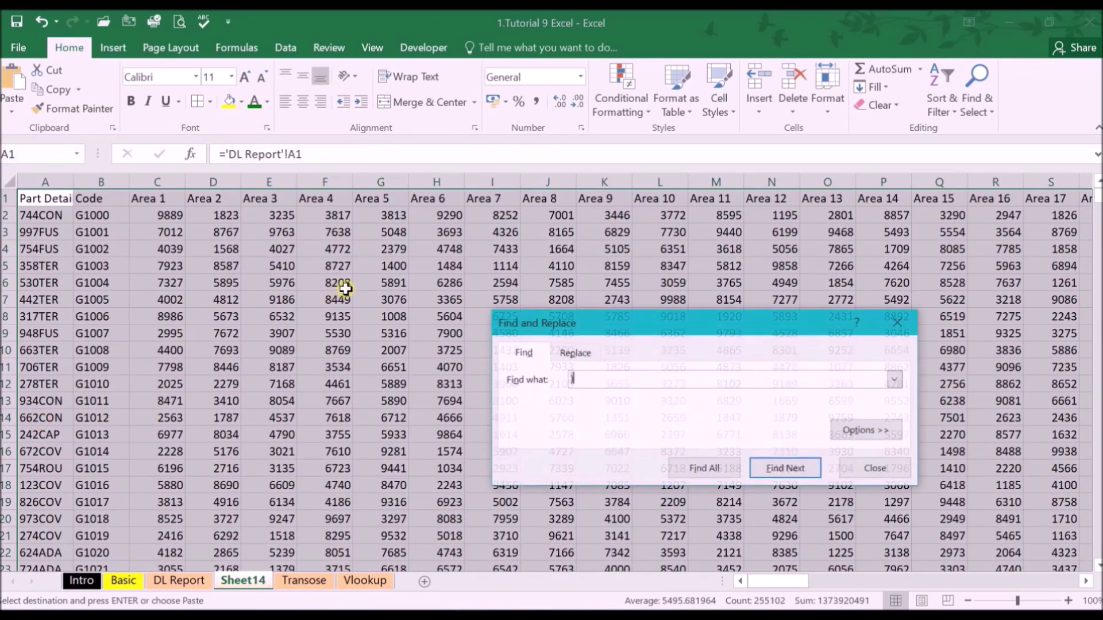
click(575, 352)
click(582, 382)
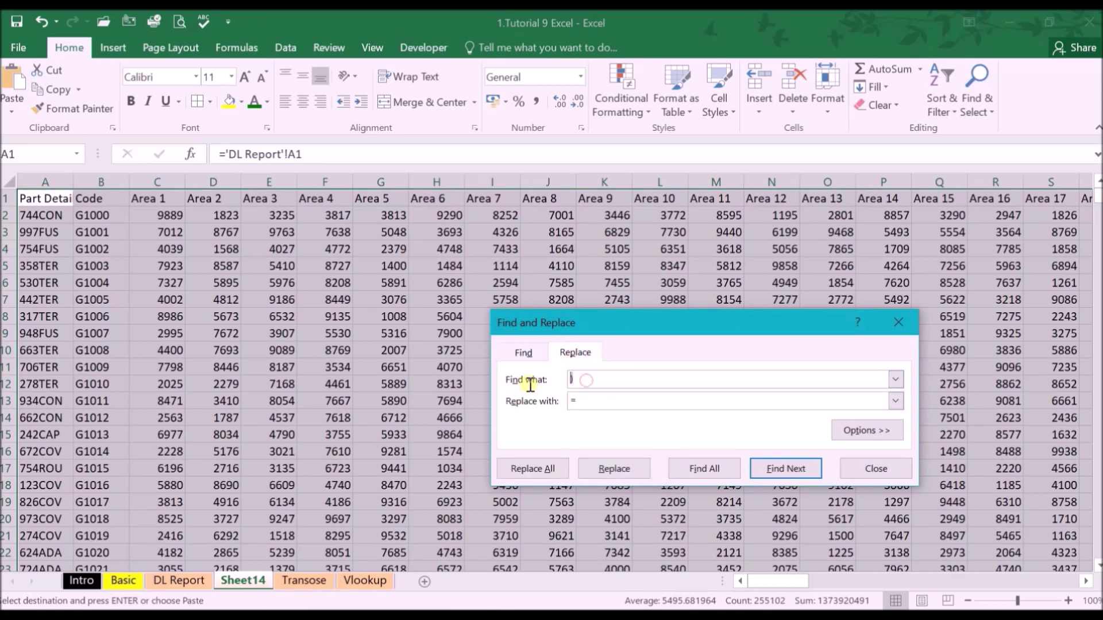
click(580, 402)
click(531, 468)
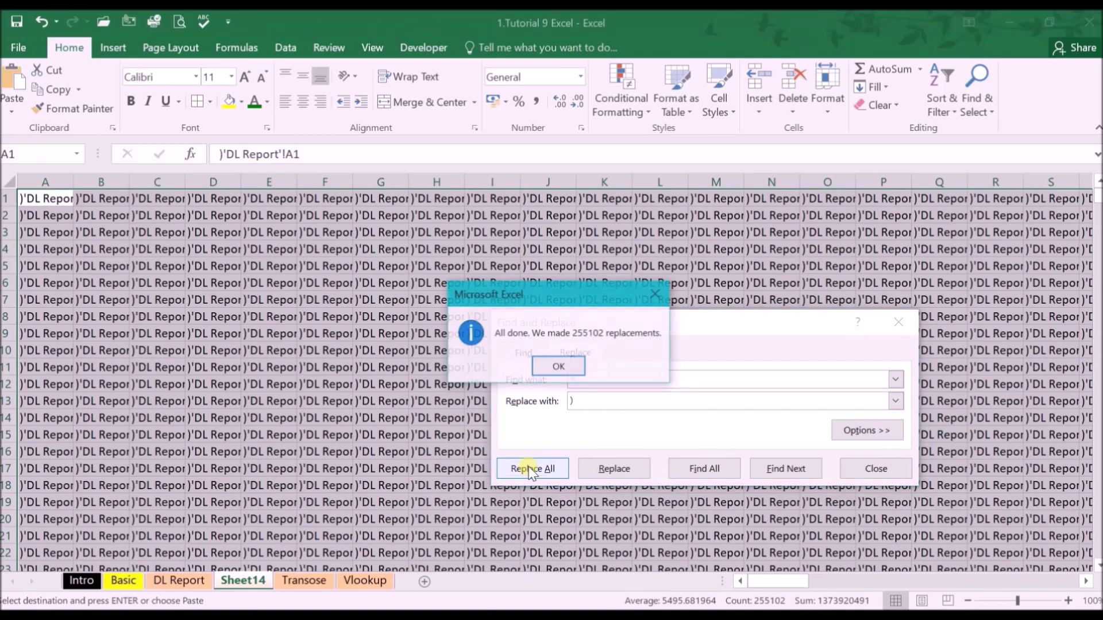
key(Return)
click(898, 321)
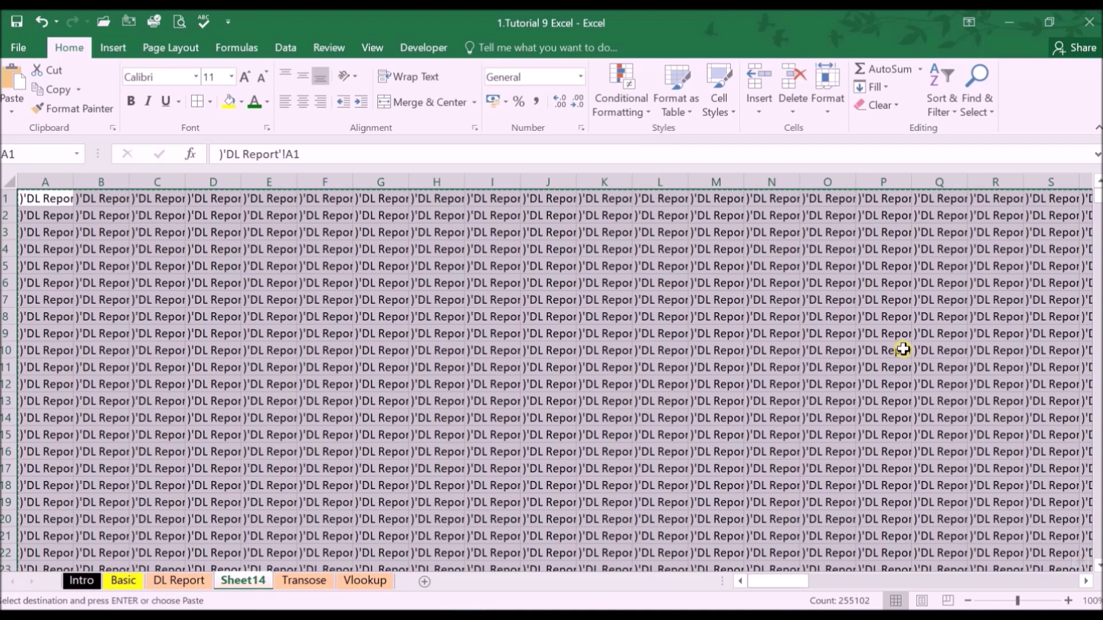
click(304, 580)
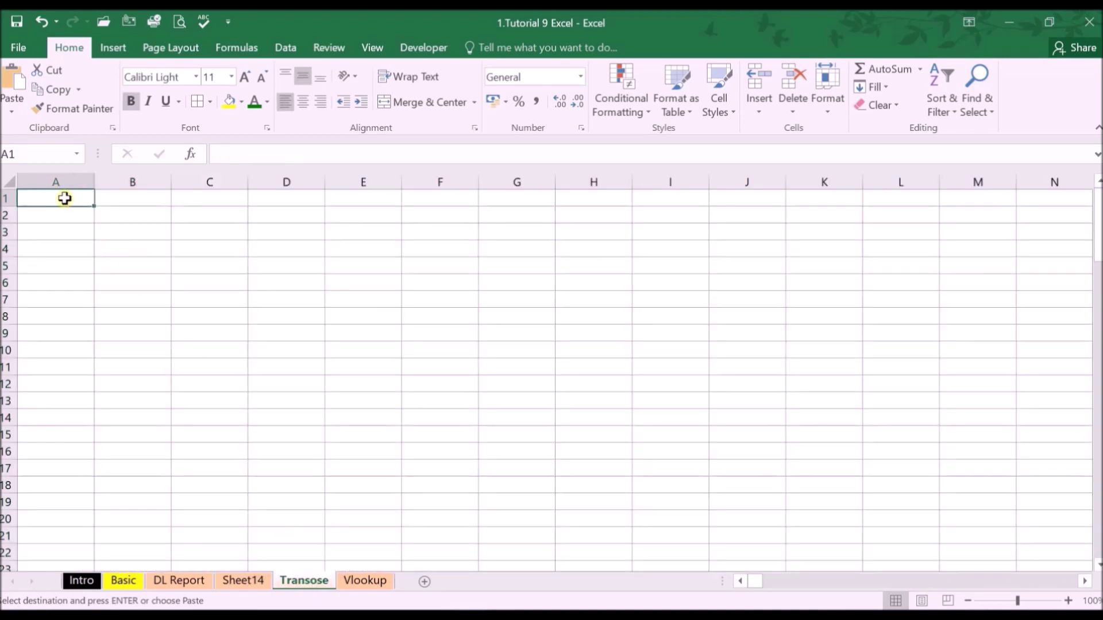
Paste the copied text into Transose A1 using Paste Special with Transpose
right_click(64, 198)
click(126, 297)
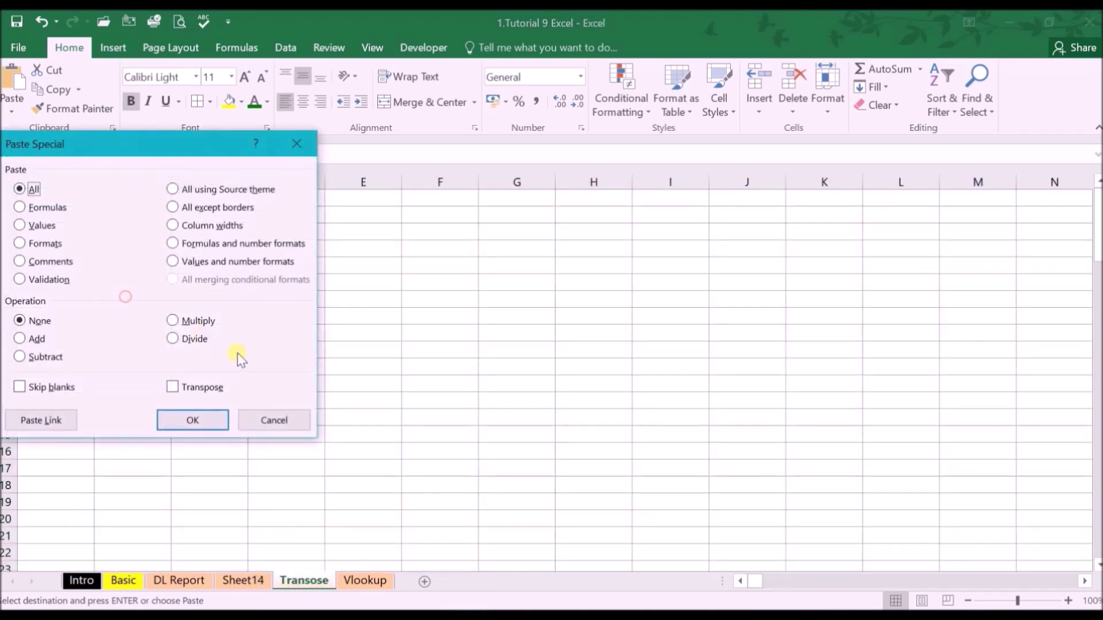
click(209, 388)
click(204, 417)
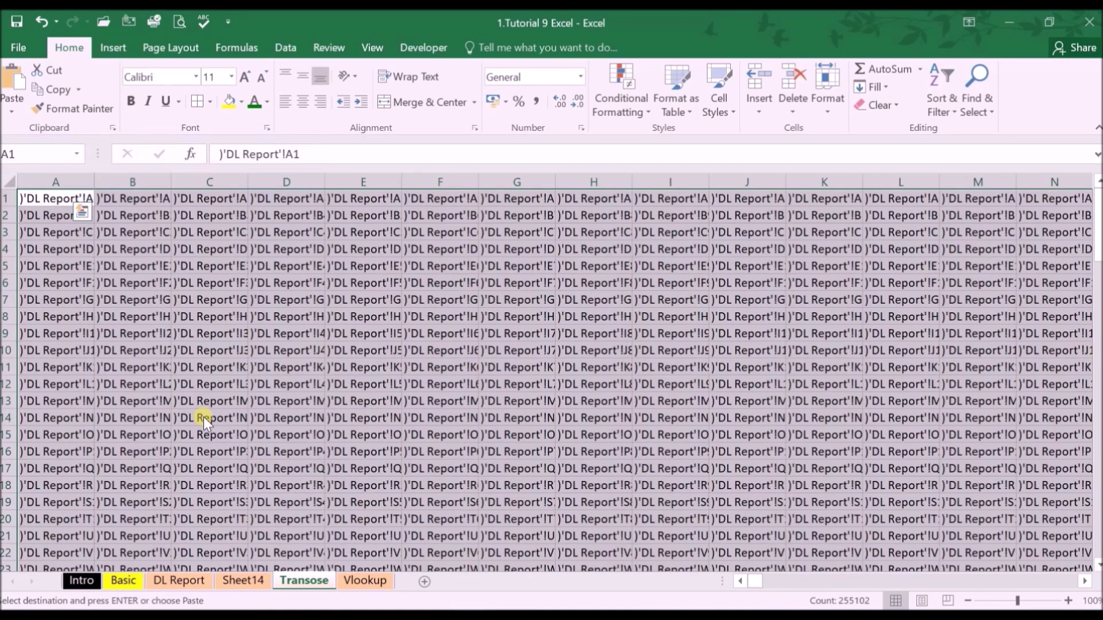
Replace every ')' with '=' to turn the transposed text back into live links
key(ctrl+f)
click(568, 372)
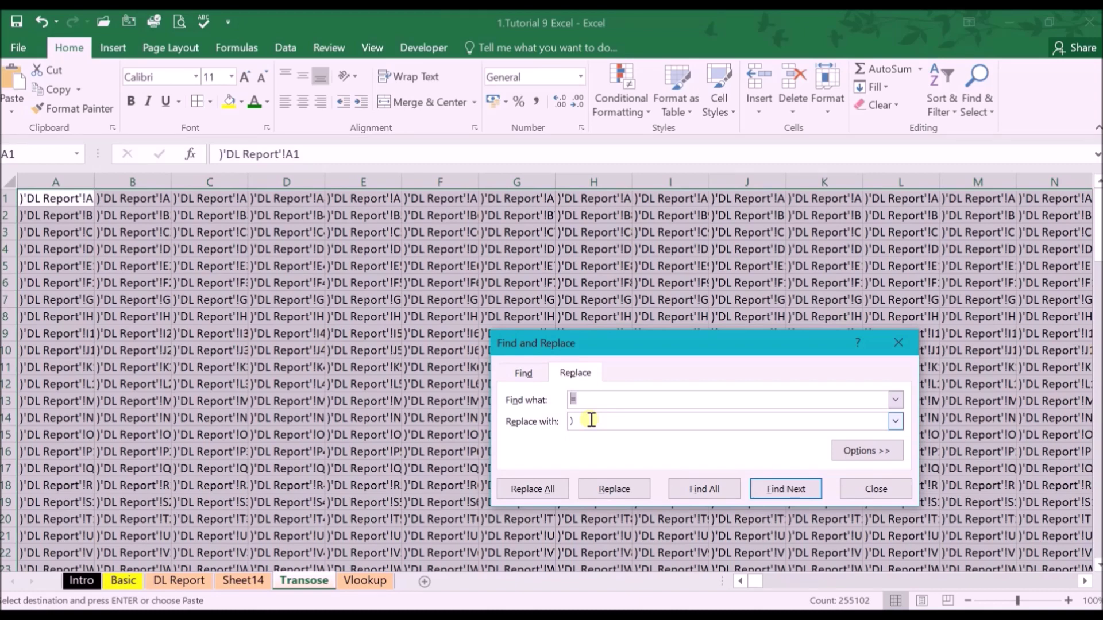
key(BackSpace)
click(556, 422)
text(=)
click(560, 484)
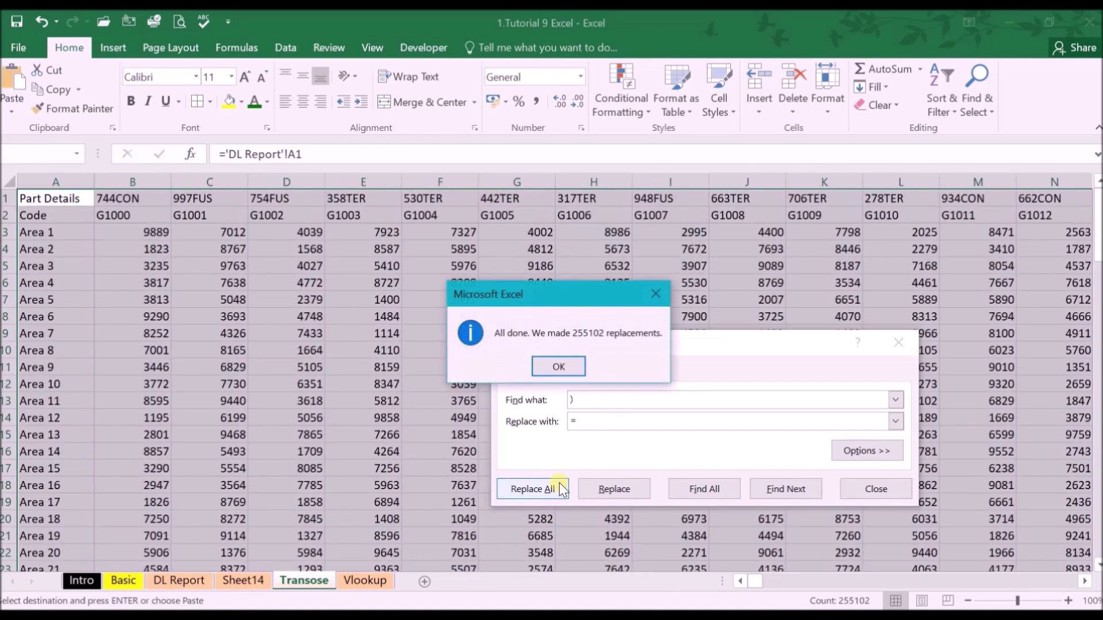
click(560, 367)
click(899, 343)
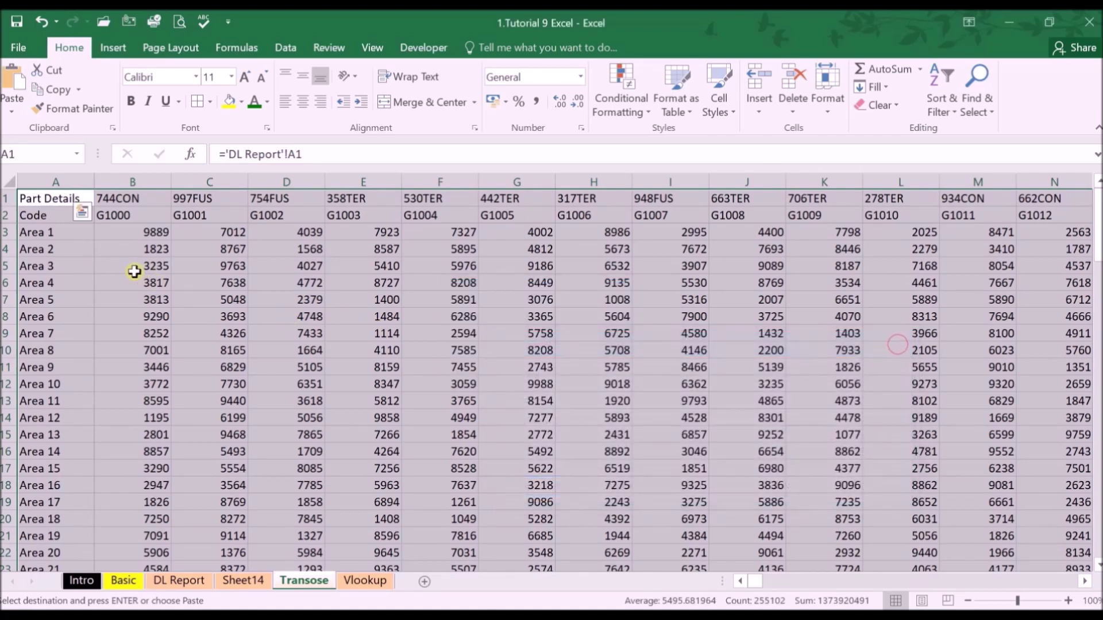
Inspect the link formulas in cells B3, C3, F6, H7 and C5
click(127, 236)
click(222, 232)
click(450, 285)
click(622, 301)
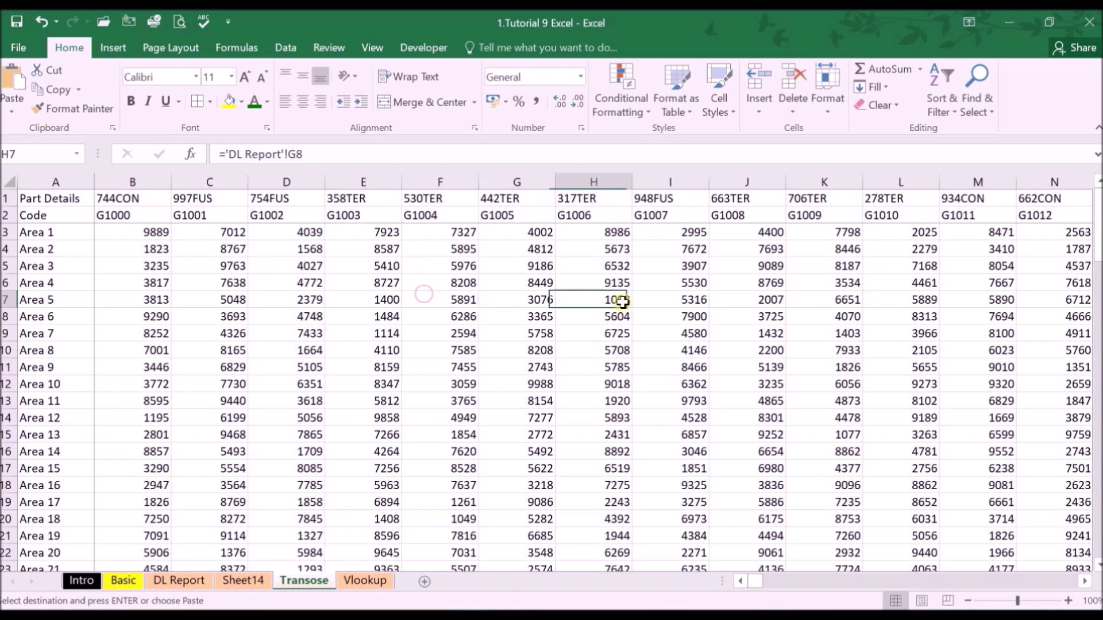
click(209, 265)
drag(227, 154, 283, 154)
drag(232, 155, 298, 153)
key(Escape)
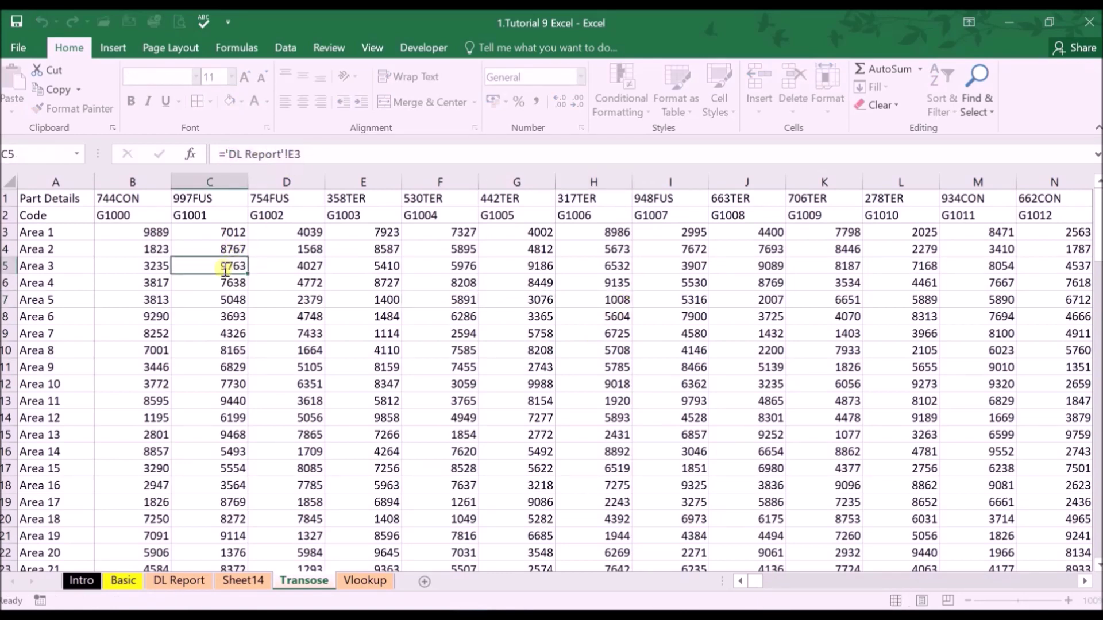
Fill Transose B3 and DL Report C2 yellow, and change C2 to 7744
click(144, 235)
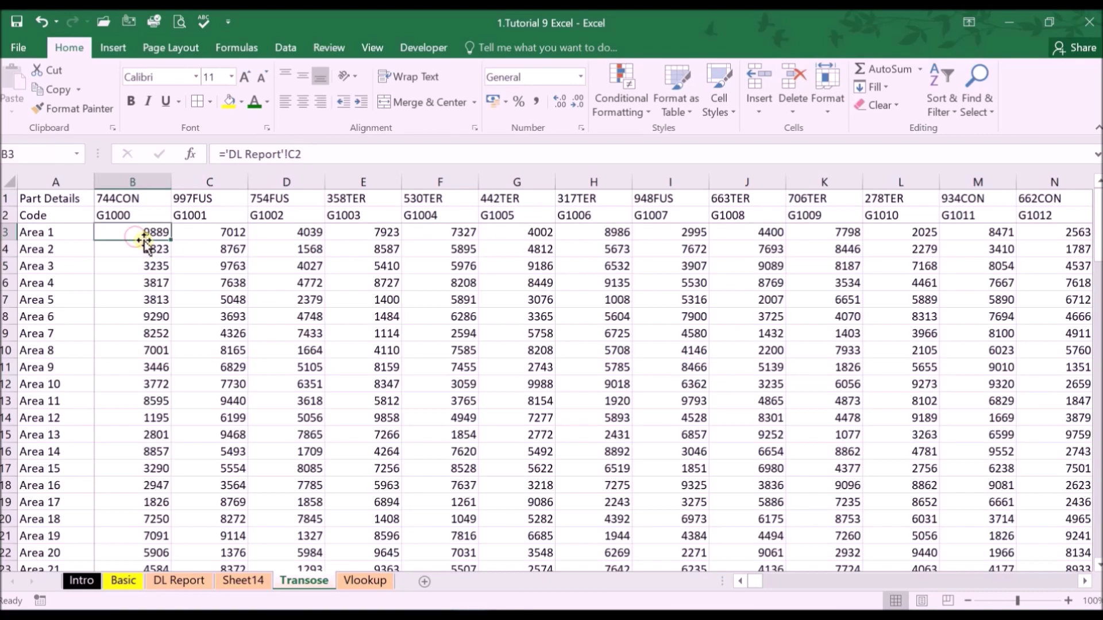
click(229, 102)
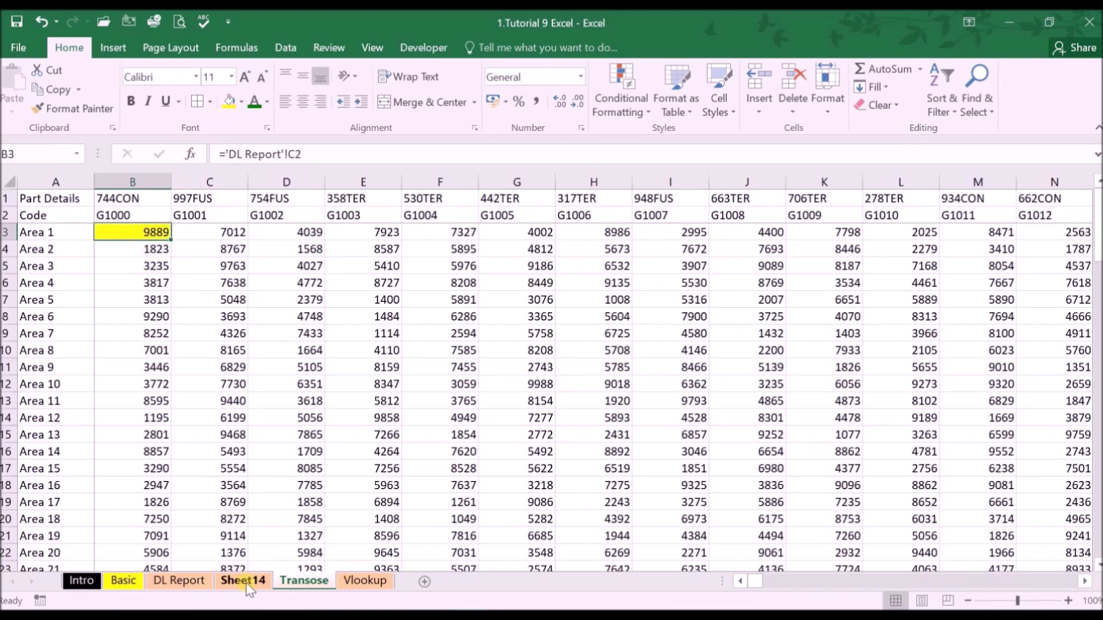
click(179, 581)
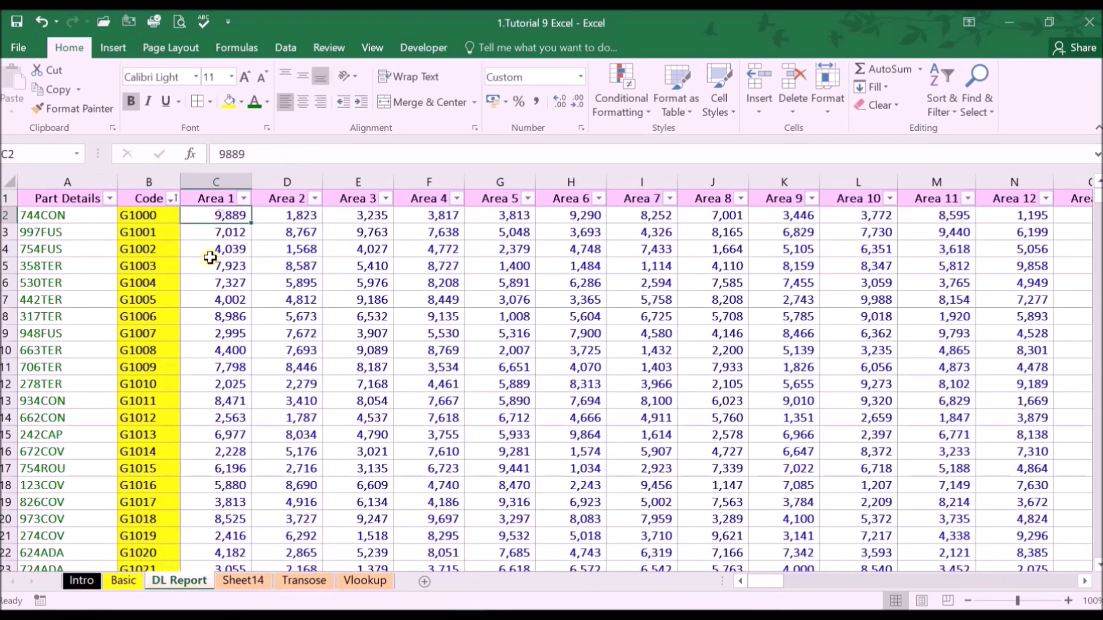
click(228, 102)
key(BackSpace)
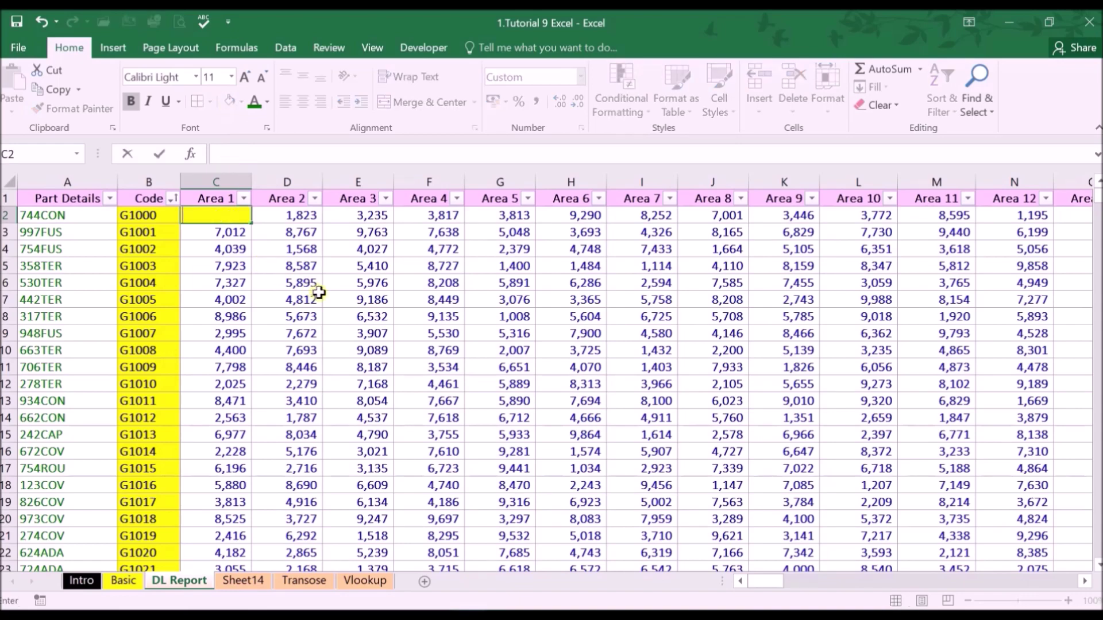
text(7744)
key(Return)
key(ctrl+Page_Down)
key(ctrl+Page_Down)
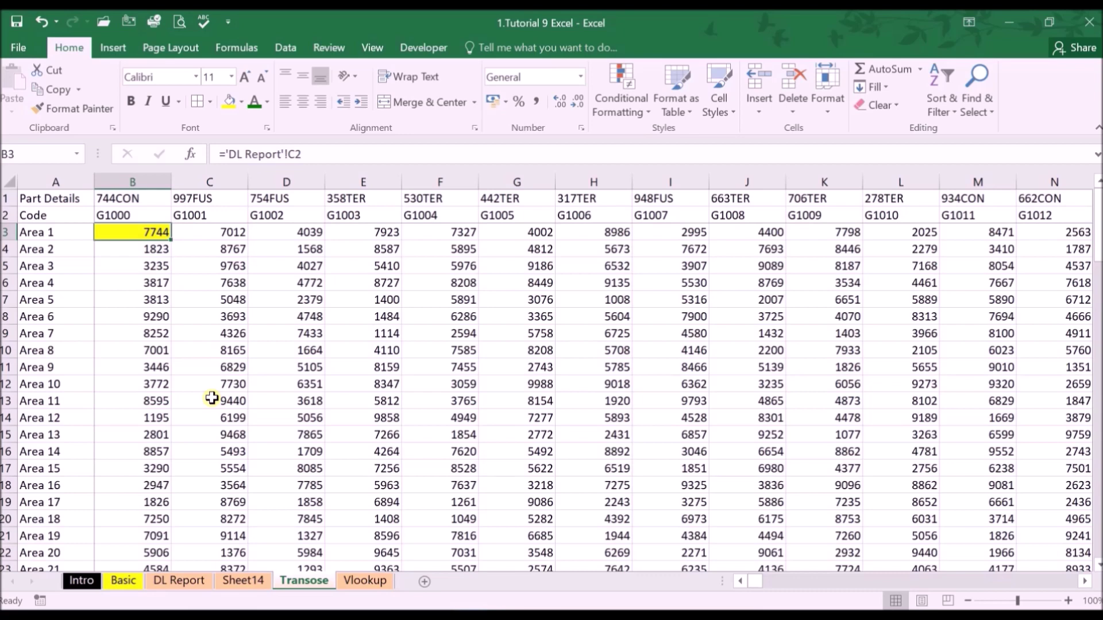
drag(188, 198, 581, 205)
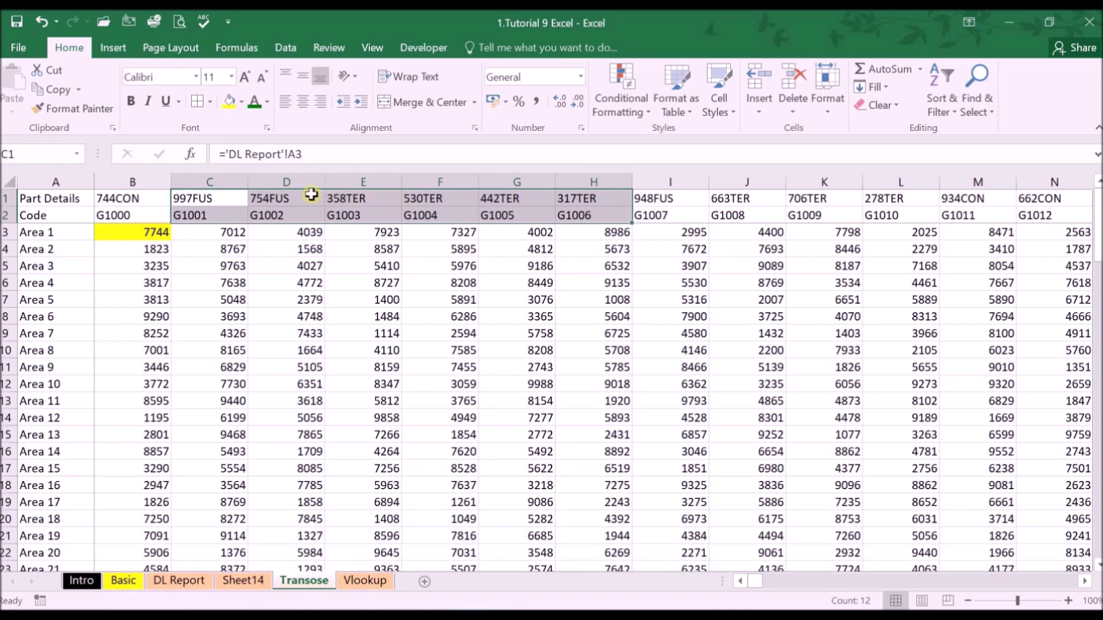
drag(210, 198, 961, 213)
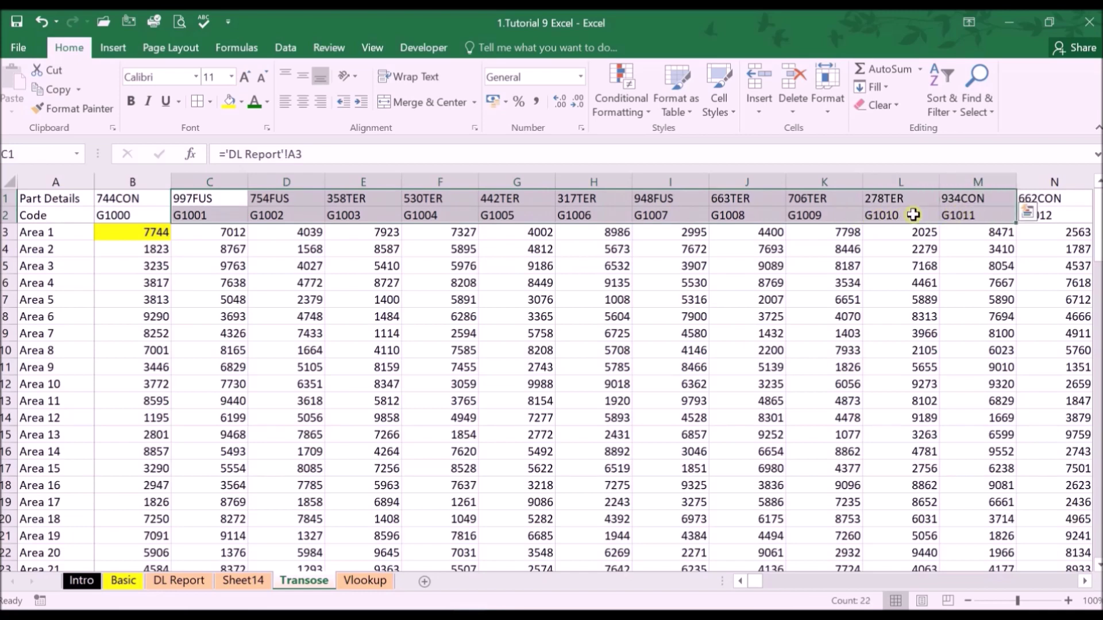
click(607, 197)
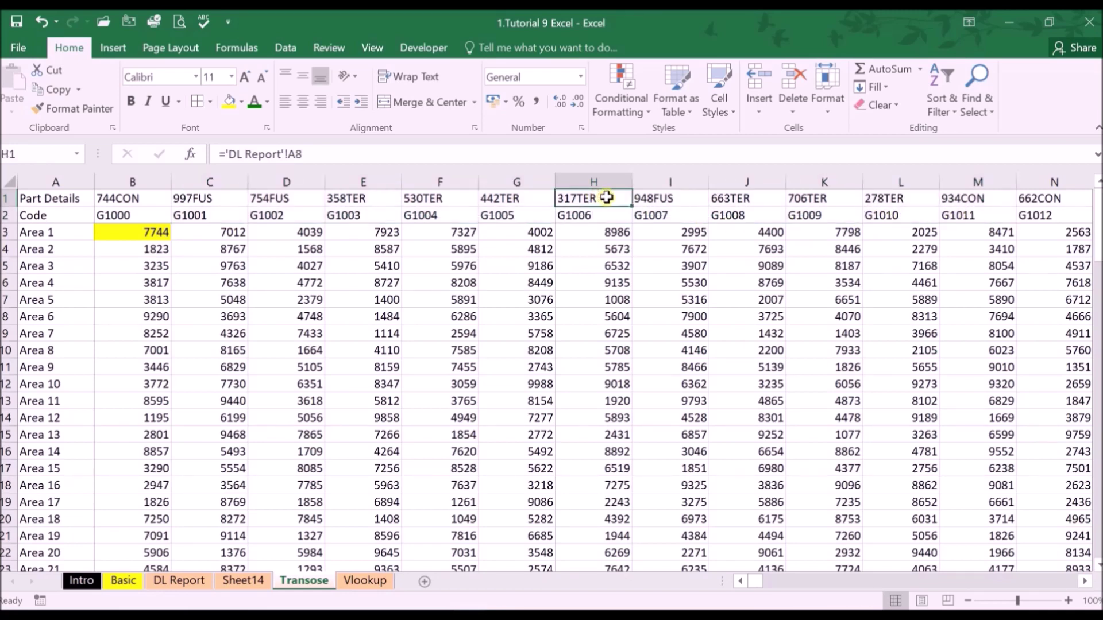